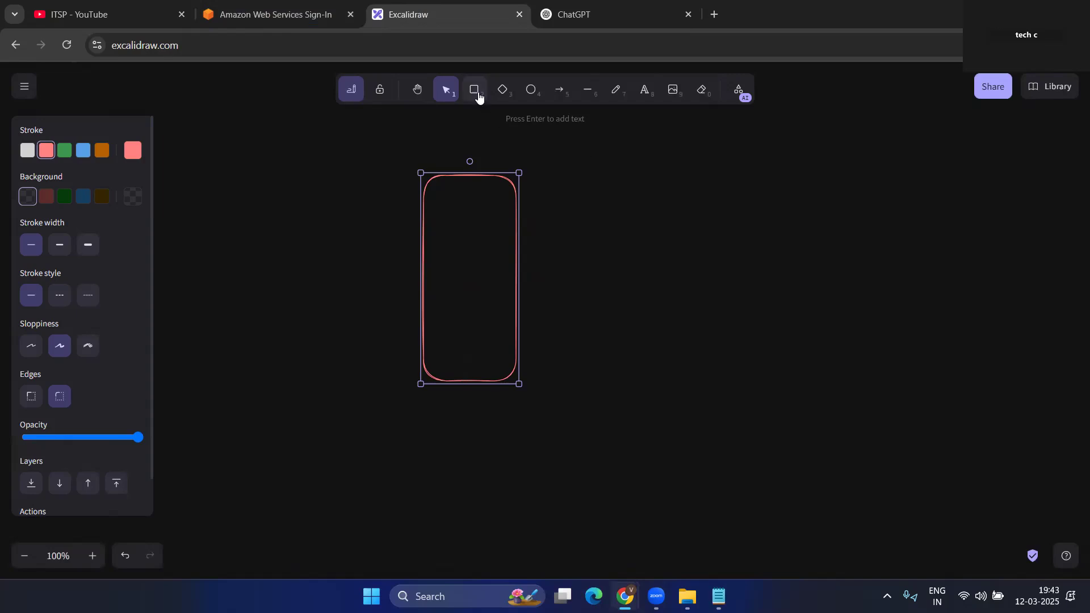
- Draw three small rounded boxes stacked to the right of the tall rectangle
{"action": "left_click_drag", "start_coordinate": [603, 185], "coordinate": [703, 246]}
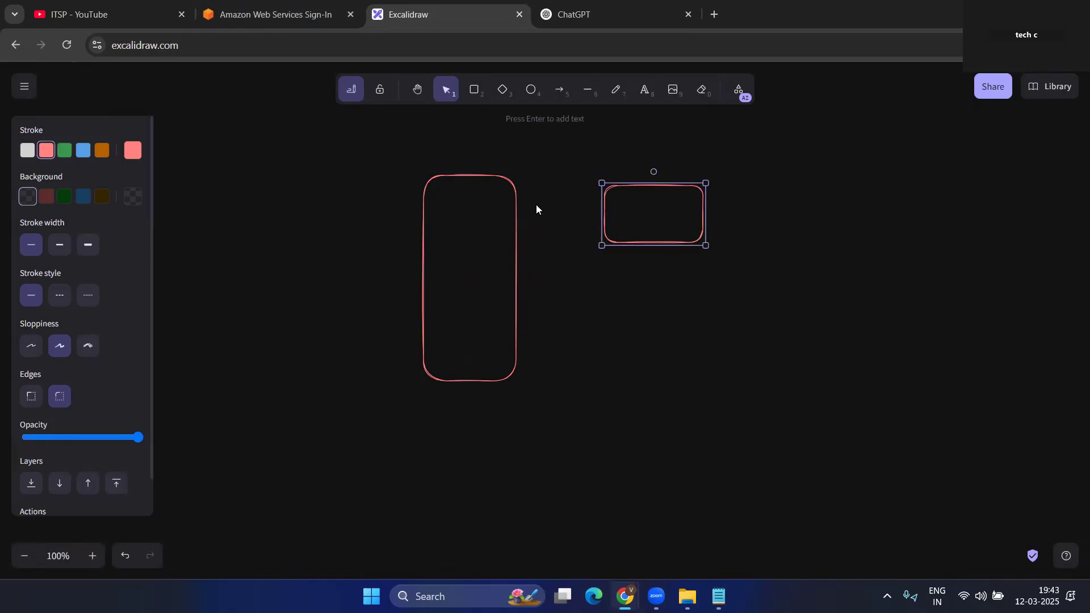
{"action": "left_click_drag", "start_coordinate": [611, 291], "coordinate": [700, 341]}
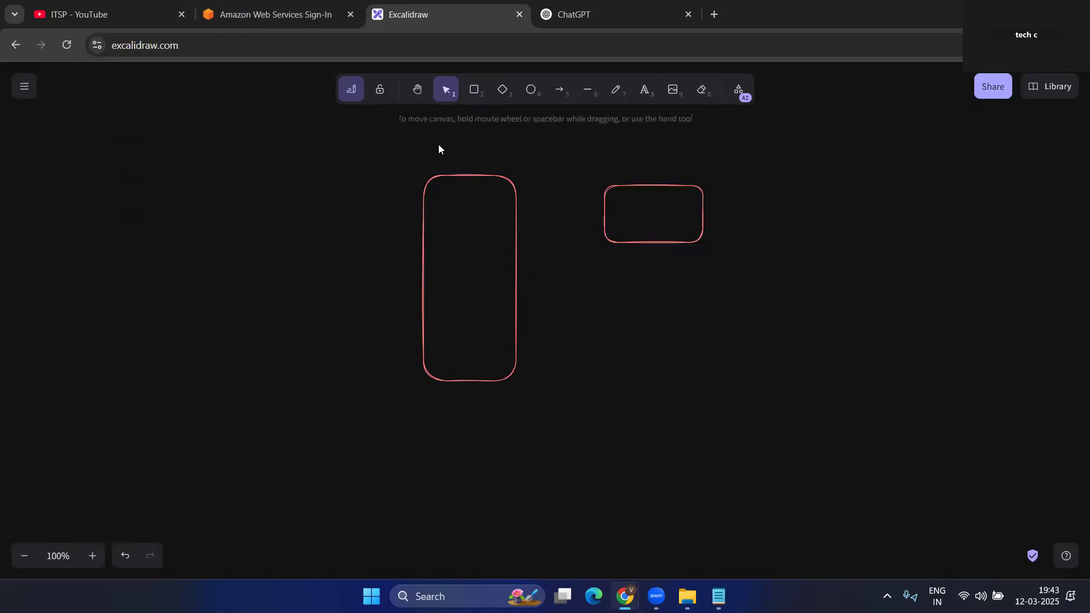
{"action": "left_click", "coordinate": [475, 89]}
{"action": "left_click_drag", "start_coordinate": [613, 291], "coordinate": [717, 339]}
{"action": "left_click", "coordinate": [474, 91]}
{"action": "left_click_drag", "start_coordinate": [614, 368], "coordinate": [727, 419]}
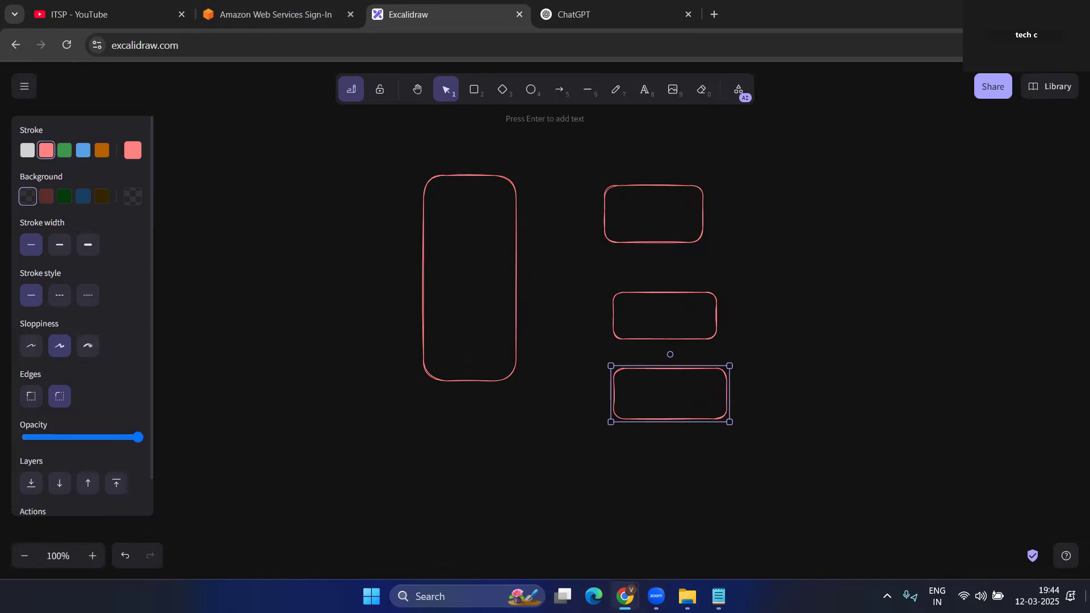
- Stretch the tall rectangle's bottom edge downward to make it longer
{"action": "left_click", "coordinate": [490, 407]}
{"action": "left_click", "coordinate": [482, 380]}
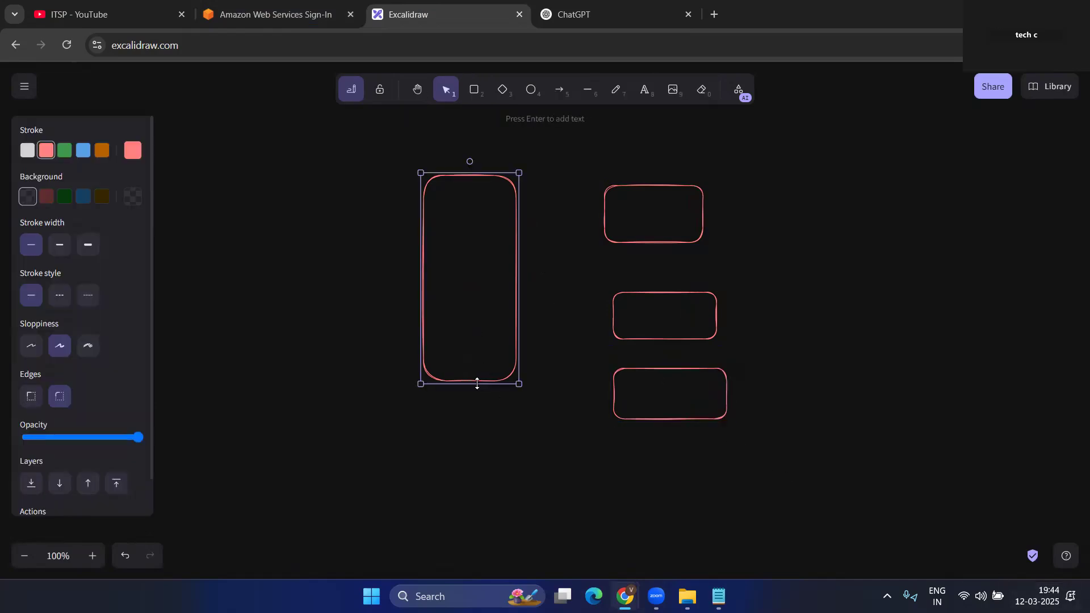
{"action": "left_click_drag", "start_coordinate": [504, 384], "coordinate": [504, 453]}
{"action": "left_click", "coordinate": [576, 323]}
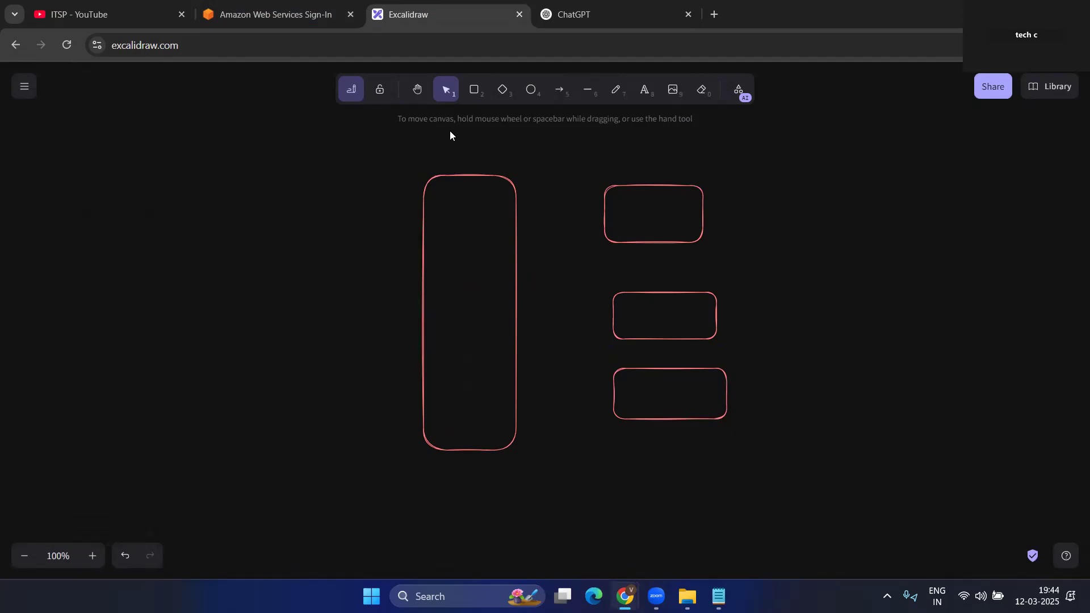
- Draw an arrow pointing into the left side of the tall box
{"action": "left_click", "coordinate": [471, 92]}
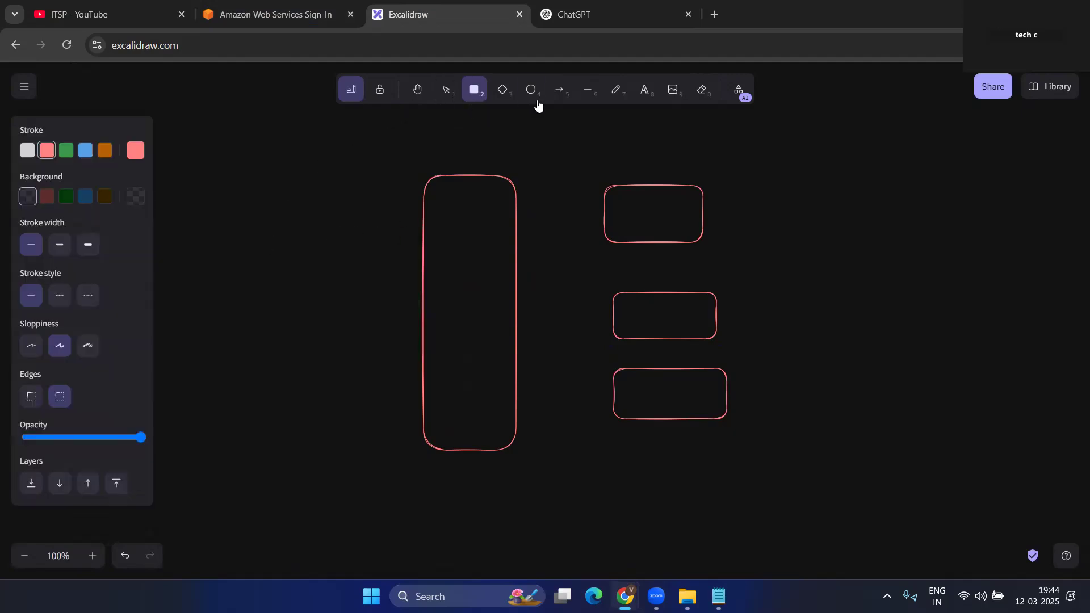
{"action": "left_click", "coordinate": [556, 94]}
{"action": "left_click_drag", "start_coordinate": [270, 250], "coordinate": [417, 259]}
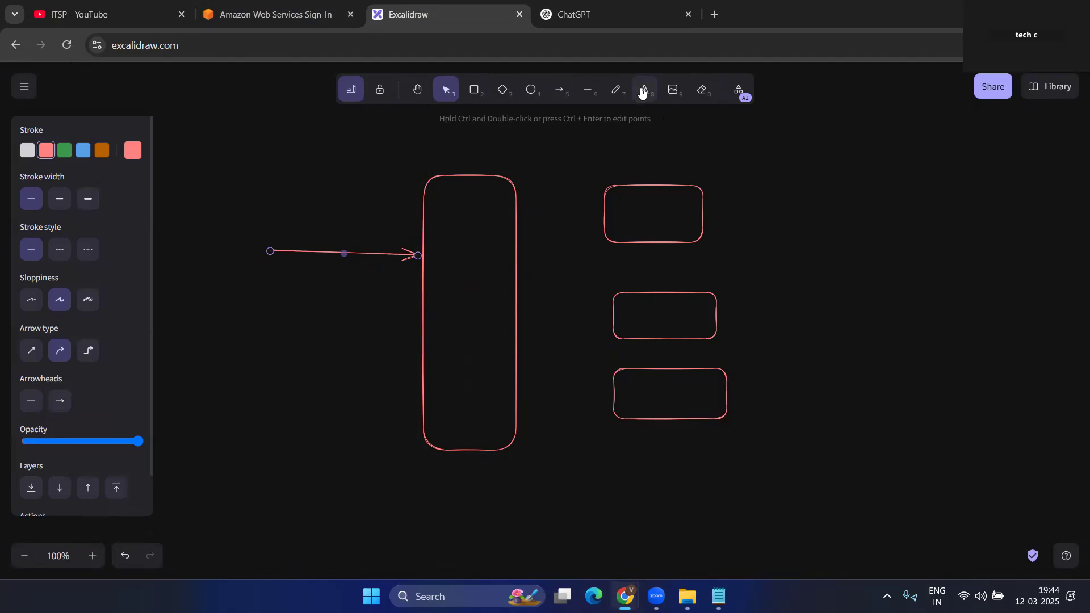
- Label the tall box ELB
{"action": "left_click", "coordinate": [640, 98]}
{"action": "left_click", "coordinate": [454, 258]}
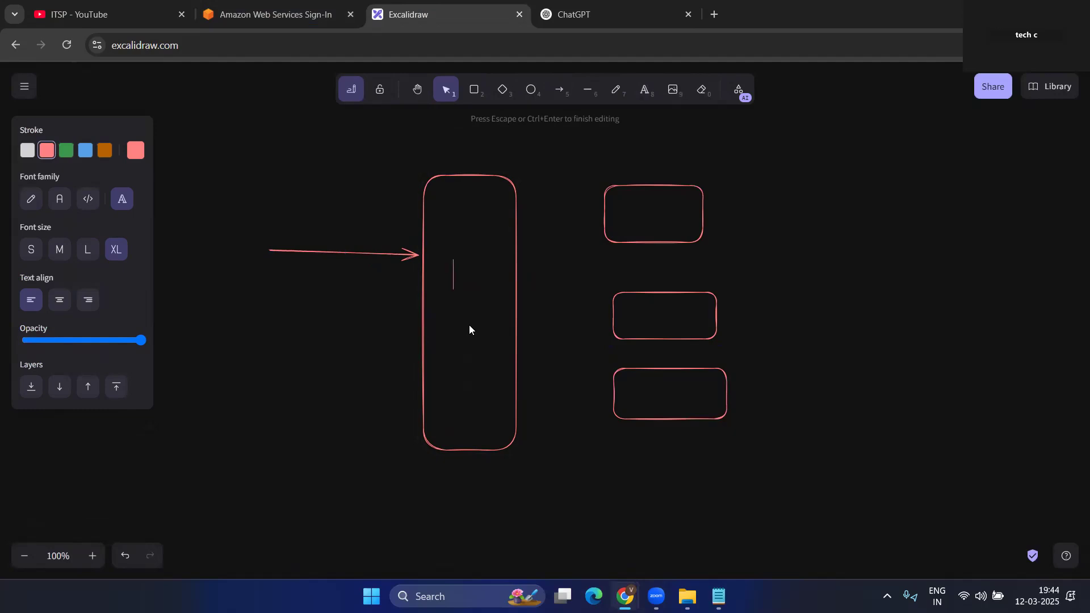
{"action": "type", "text": "ELB"}
{"action": "left_click", "coordinate": [638, 223]}
- Label the upper-right box app1, replacing the initial ec2 text
{"action": "left_click", "coordinate": [645, 91]}
{"action": "left_click", "coordinate": [626, 213]}
{"action": "type", "text": "ec2"}
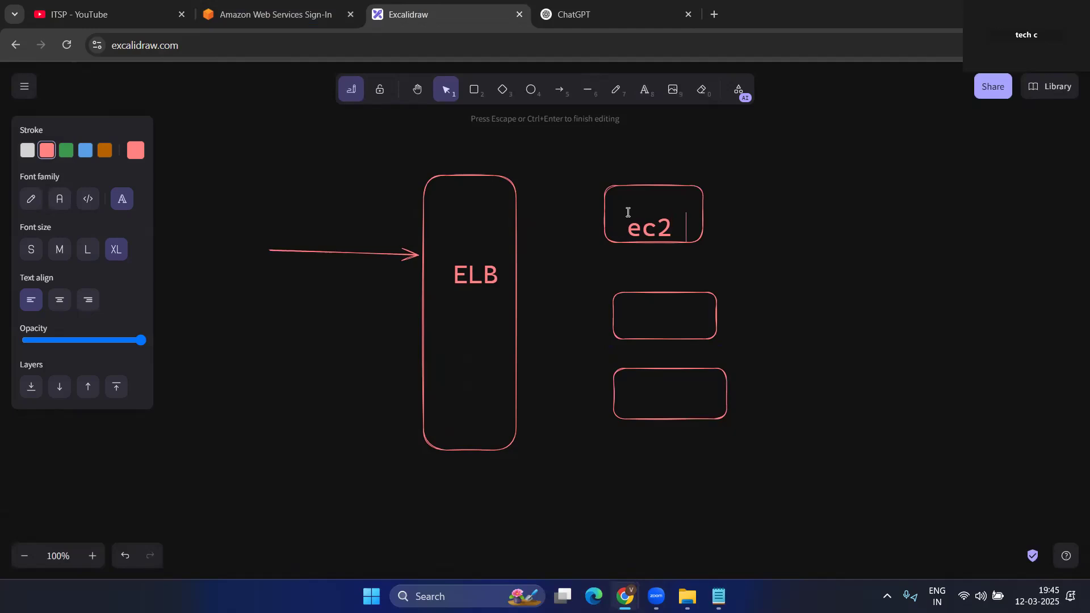
{"action": "left_click", "coordinate": [634, 318]}
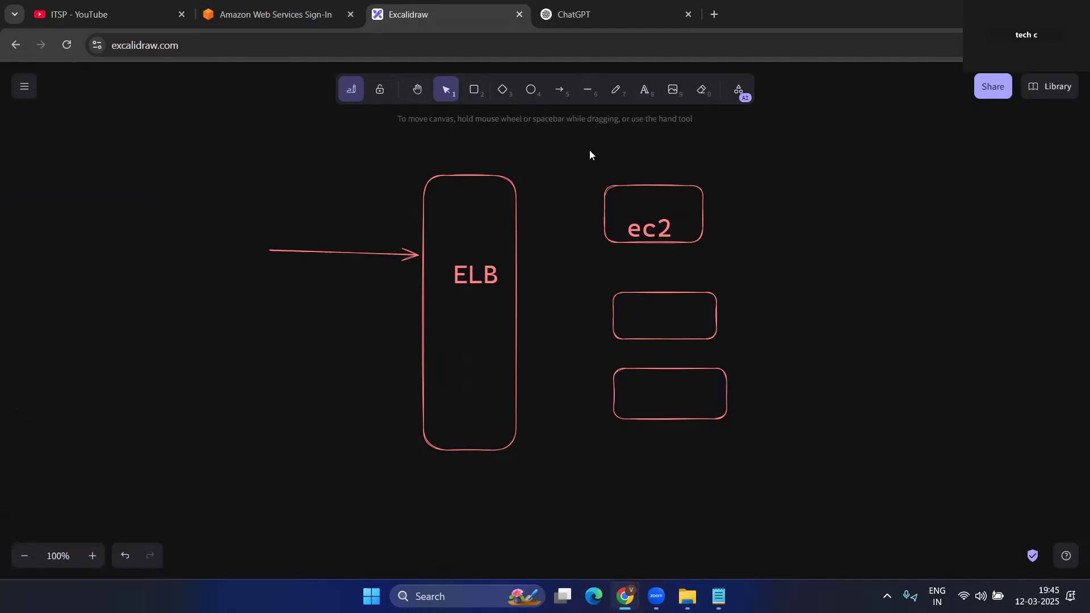
{"action": "double_click", "coordinate": [667, 223]}
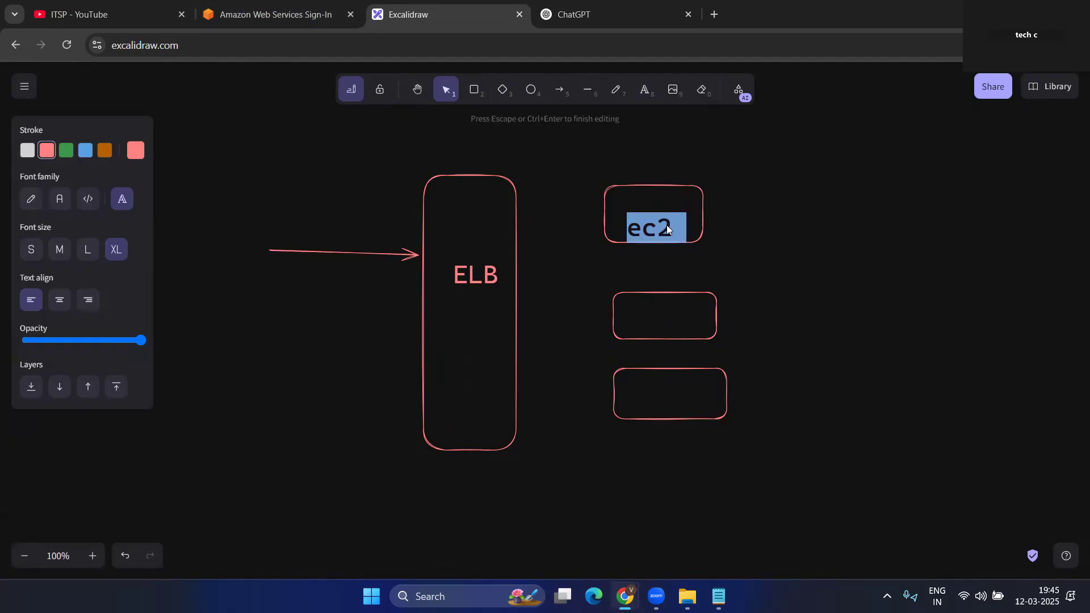
{"action": "type", "text": "app1"}
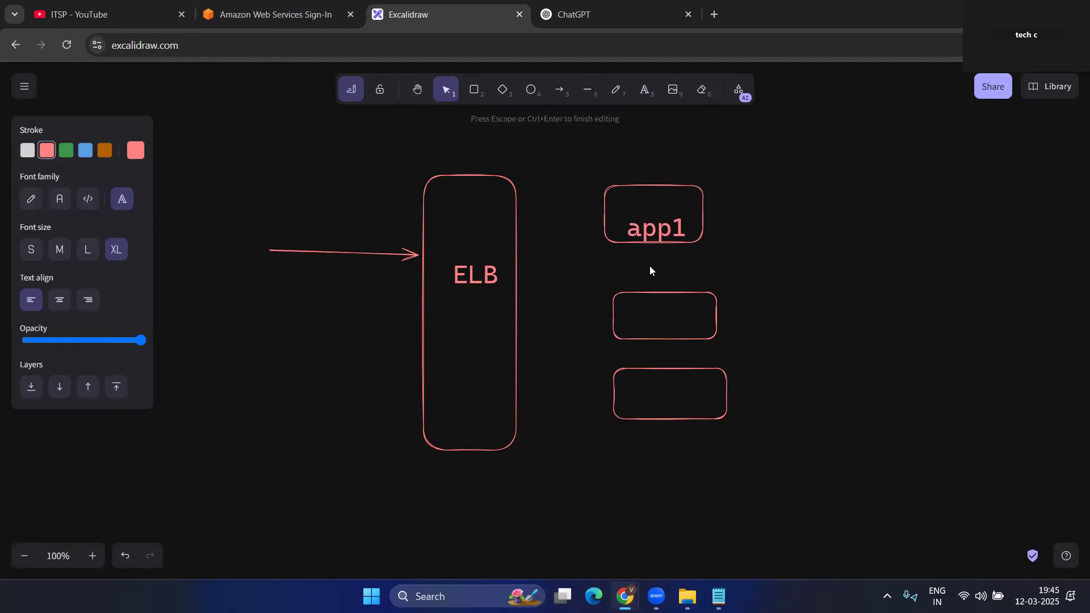
{"action": "left_click", "coordinate": [653, 275]}
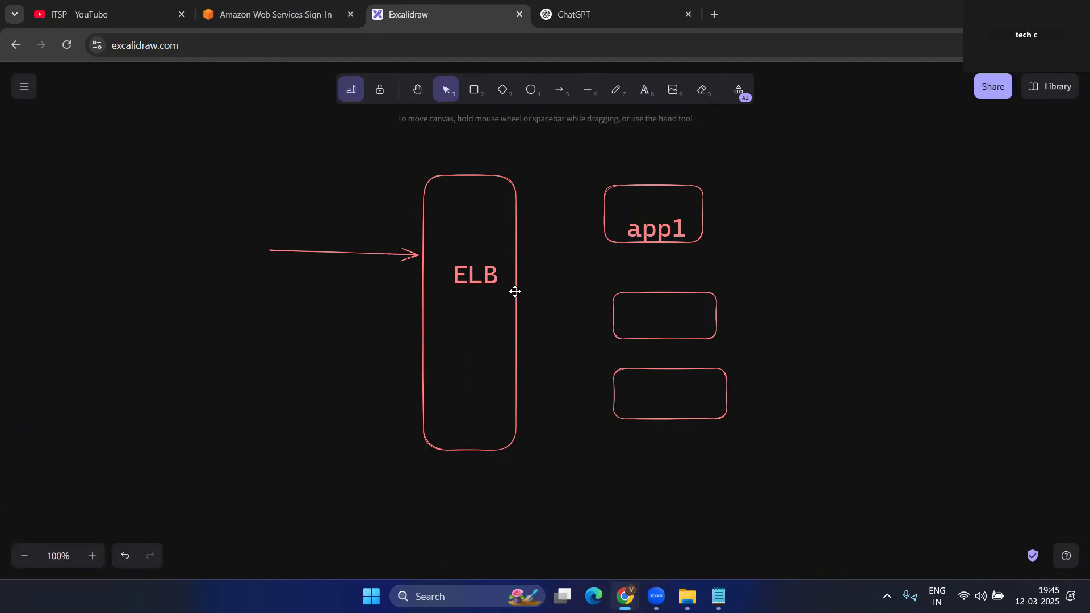
- Label the middle box app1 and the bottom box app2
{"action": "left_click", "coordinate": [643, 91]}
{"action": "left_click", "coordinate": [637, 316]}
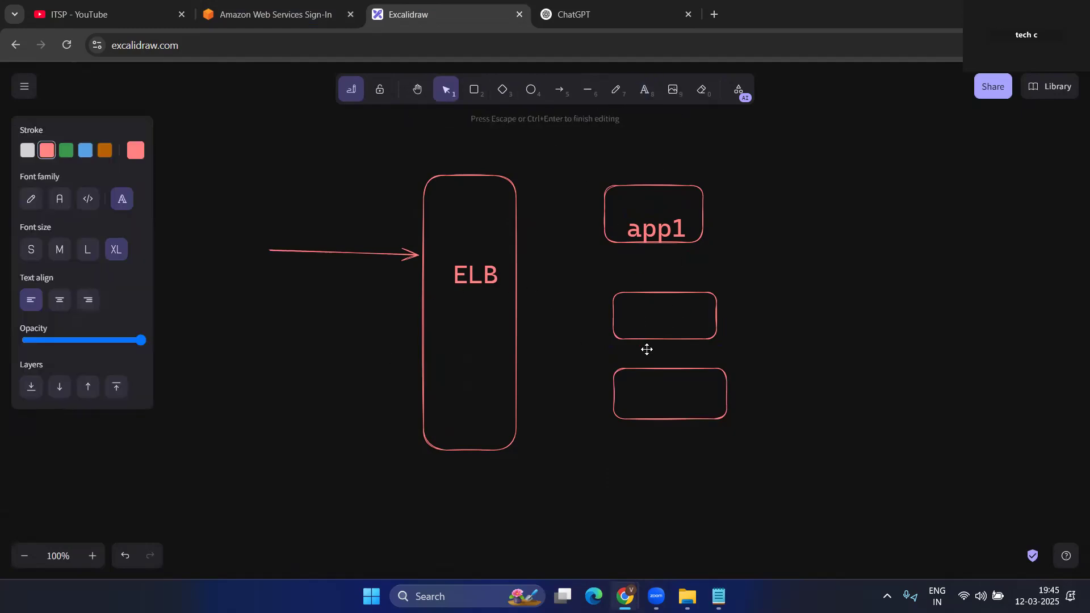
{"action": "type", "text": "app1"}
{"action": "left_click", "coordinate": [648, 391]}
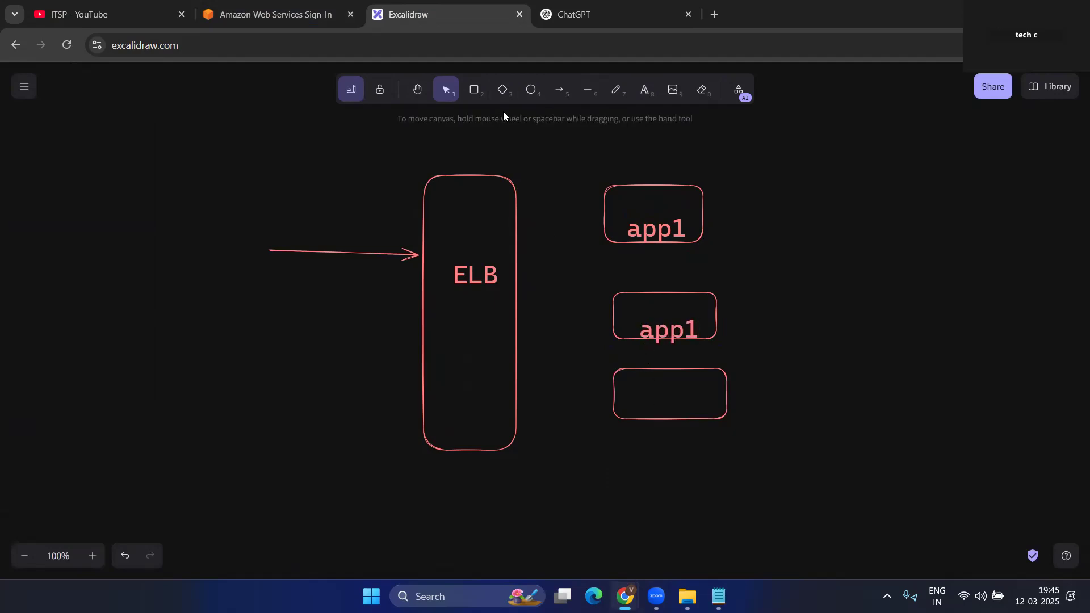
{"action": "left_click", "coordinate": [643, 91]}
{"action": "left_click", "coordinate": [633, 407]}
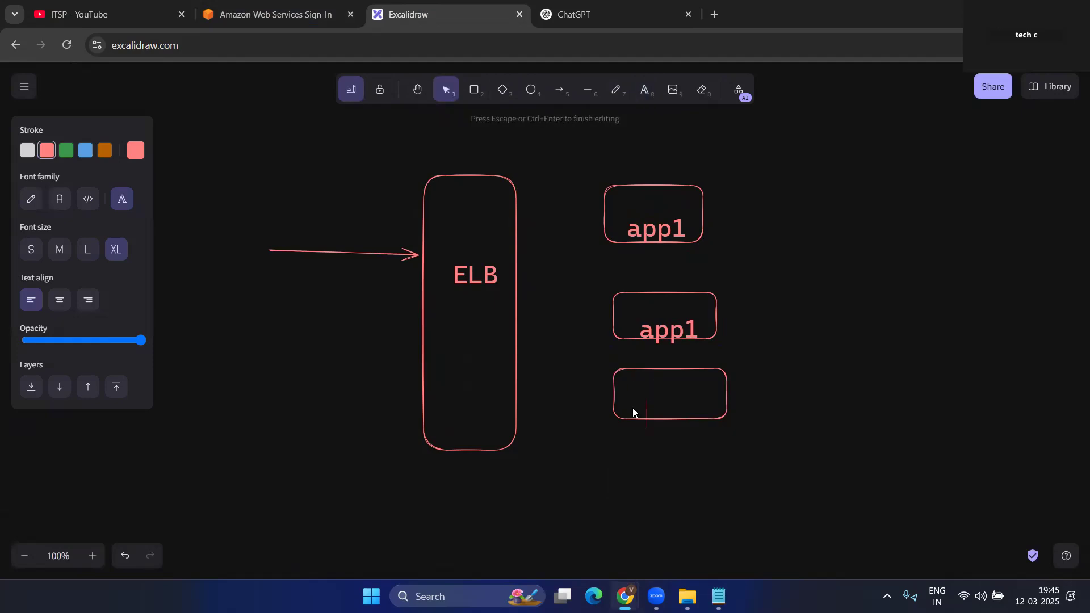
{"action": "type", "text": "app2"}
- Draw arrows from ELB to the top app1, second app1 and app2 boxes
{"action": "left_click", "coordinate": [556, 94]}
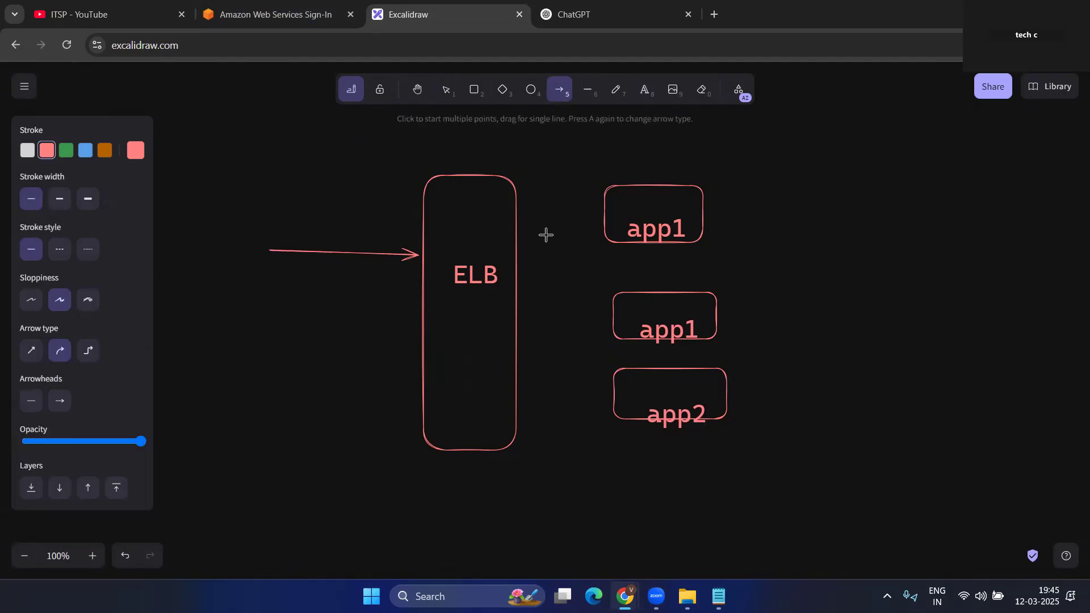
{"action": "left_click_drag", "start_coordinate": [518, 257], "coordinate": [601, 220]}
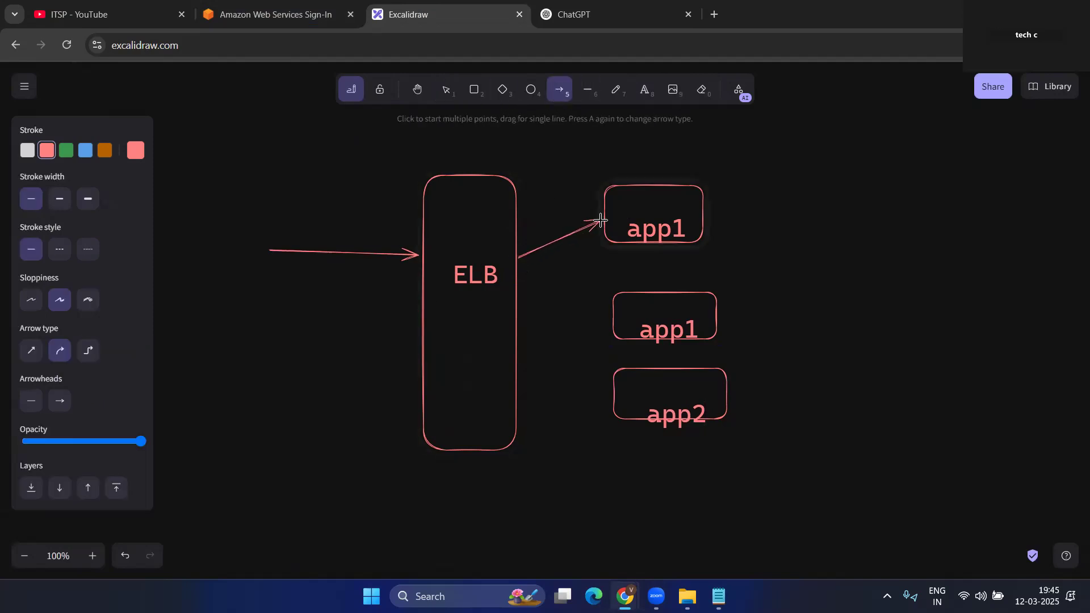
{"action": "left_click", "coordinate": [519, 272]}
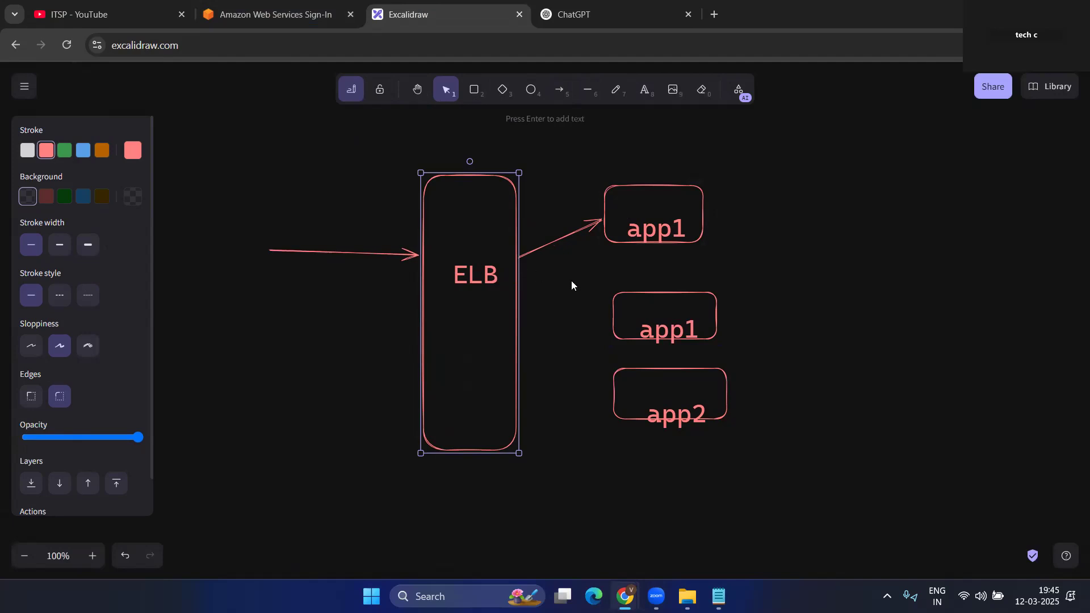
{"action": "left_click", "coordinate": [559, 92]}
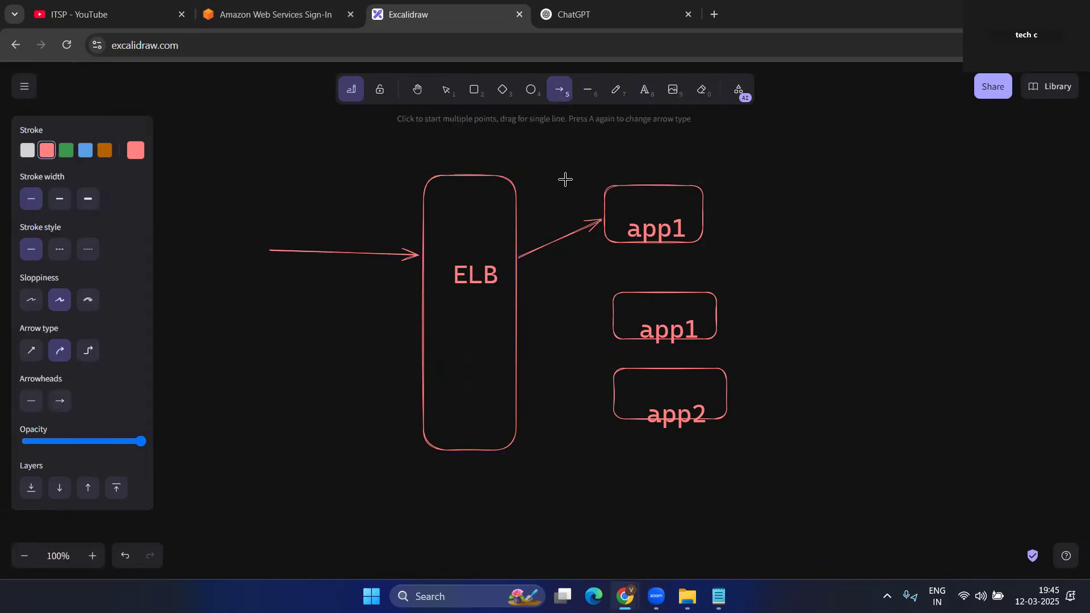
{"action": "left_click_drag", "start_coordinate": [514, 275], "coordinate": [611, 307]}
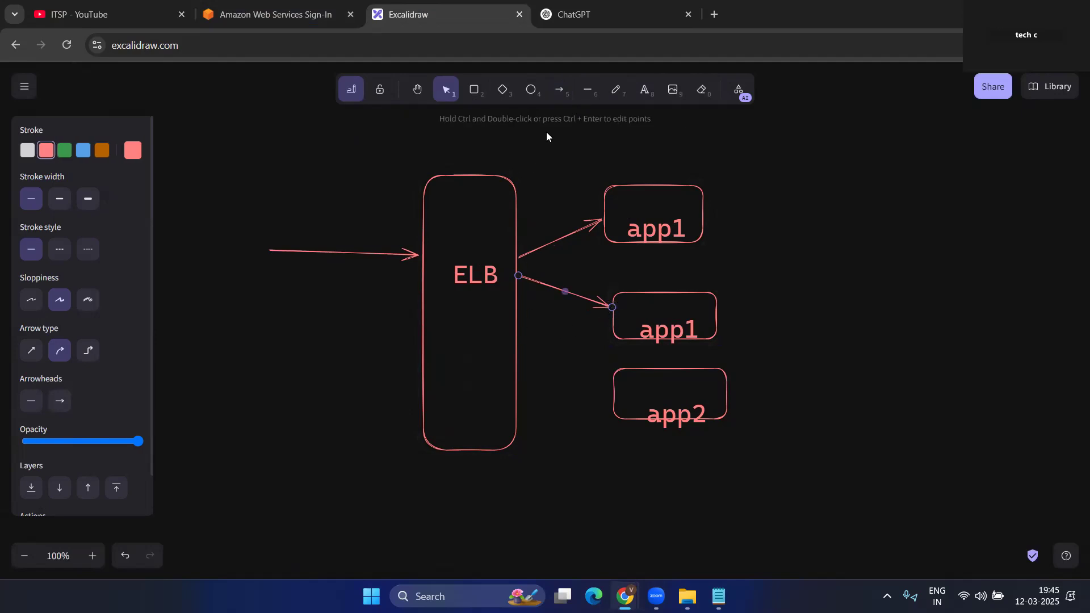
{"action": "left_click", "coordinate": [559, 91]}
{"action": "left_click_drag", "start_coordinate": [518, 321], "coordinate": [619, 372]}
- Add two more arrows entering ELB's left side
{"action": "left_click", "coordinate": [548, 99]}
{"action": "left_click_drag", "start_coordinate": [274, 274], "coordinate": [421, 276]}
{"action": "left_click", "coordinate": [560, 89]}
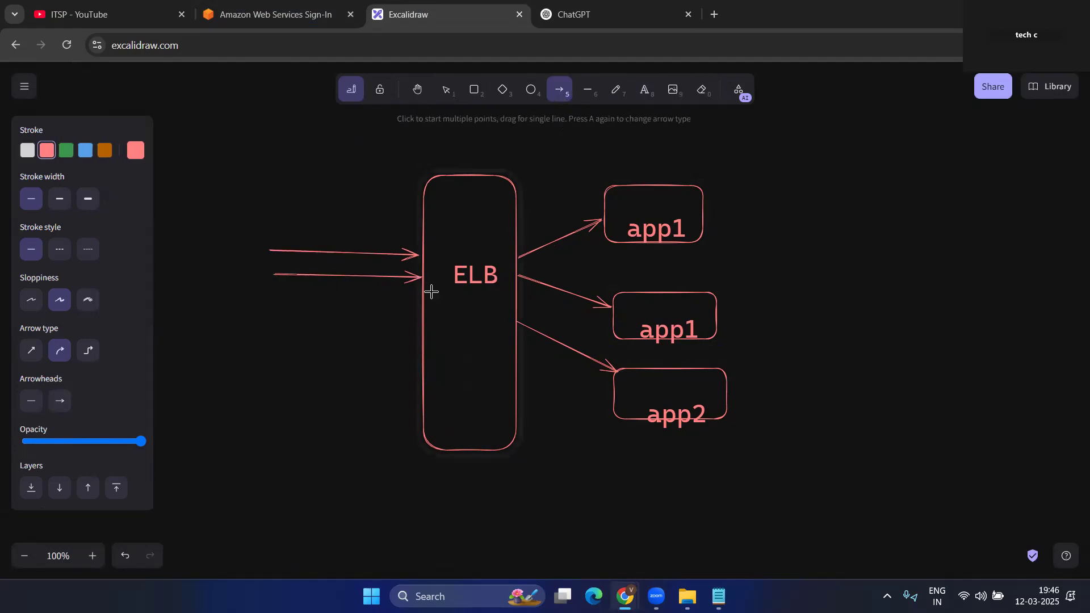
{"action": "left_click_drag", "start_coordinate": [281, 301], "coordinate": [418, 301]}
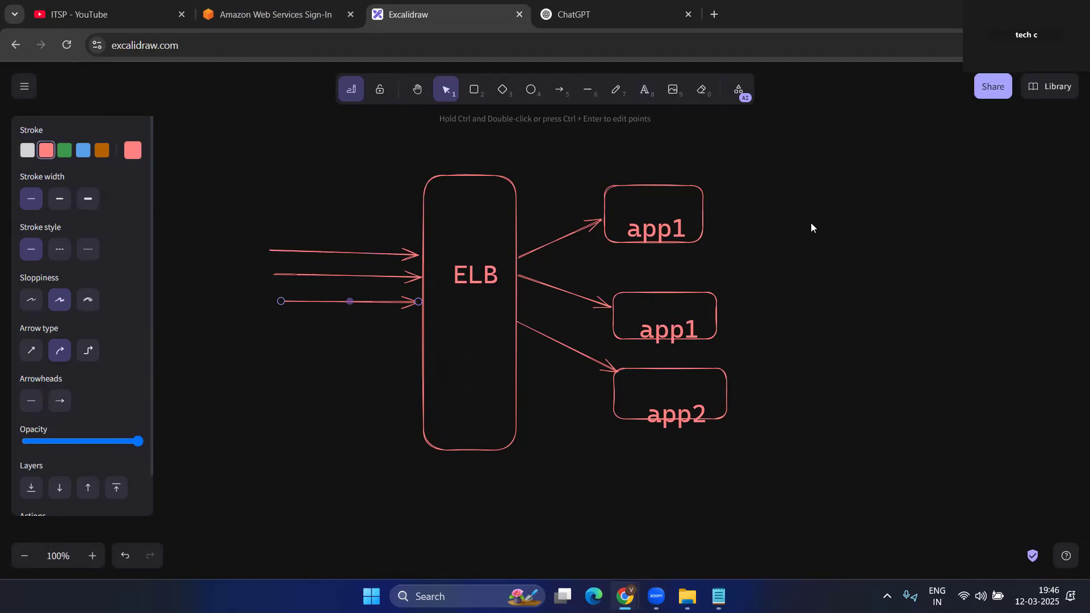
- Draw a large rectangle framing the whole diagram
{"action": "left_click", "coordinate": [474, 89]}
{"action": "left_click_drag", "start_coordinate": [231, 133], "coordinate": [850, 504]}
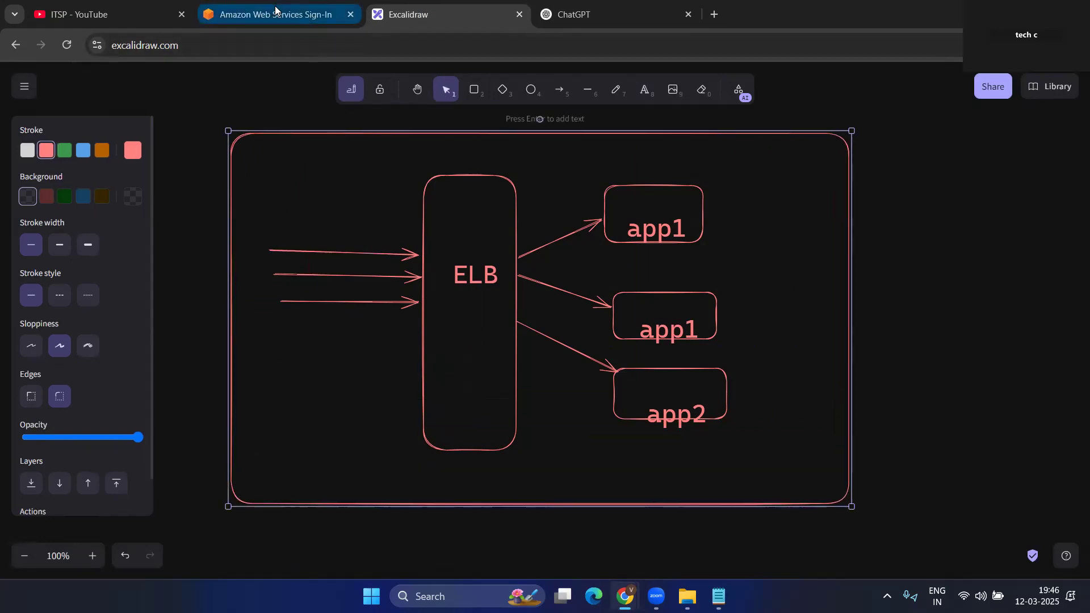
{"action": "mouse_move", "coordinate": [275, 9]}
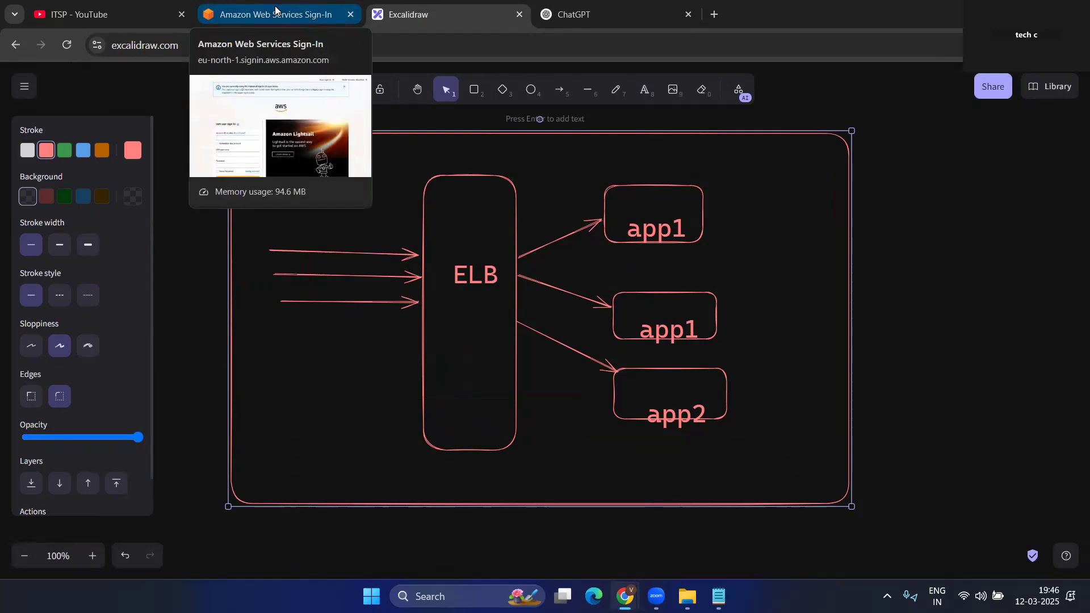
- Enter the AWS account ID on the sign-in page and tick remember this account
{"action": "left_click", "coordinate": [275, 9]}
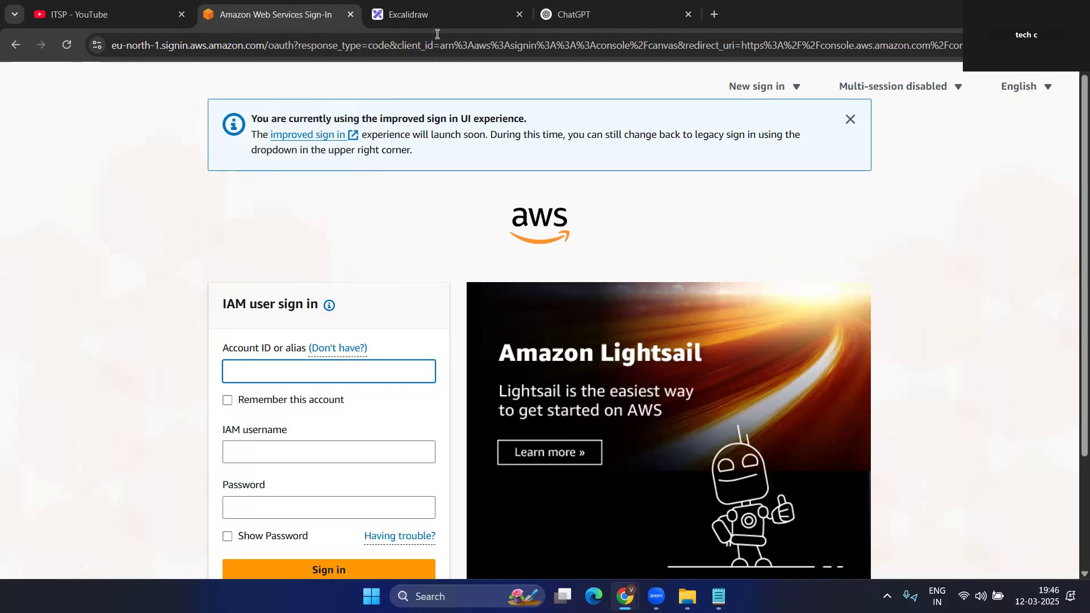
{"action": "left_click", "coordinate": [417, 14]}
{"action": "left_click", "coordinate": [296, 11]}
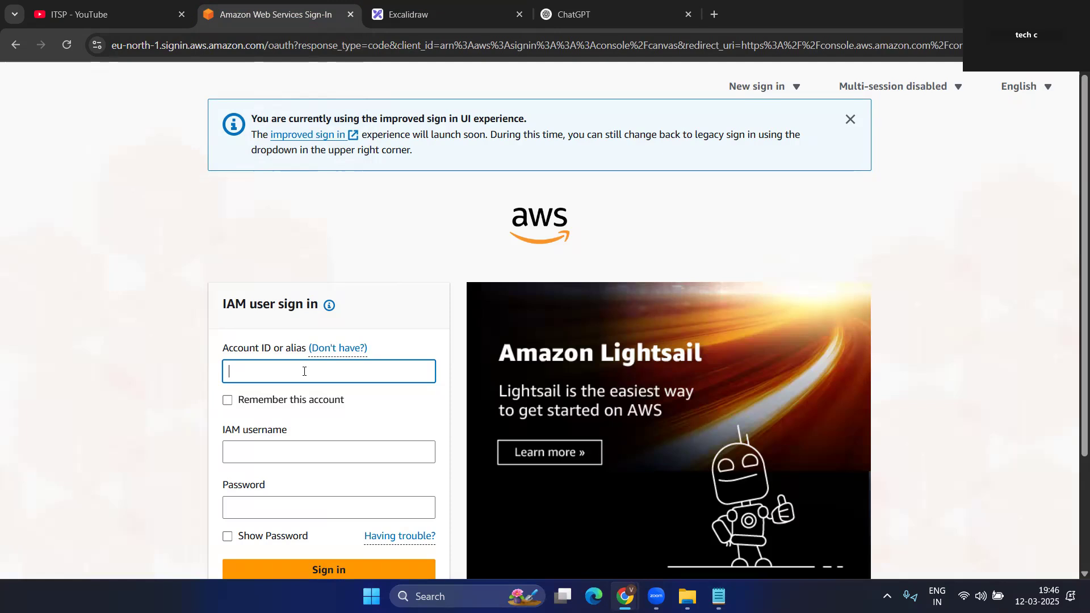
{"action": "type", "text": "vivek2025"}
{"action": "key", "text": "Tab"}
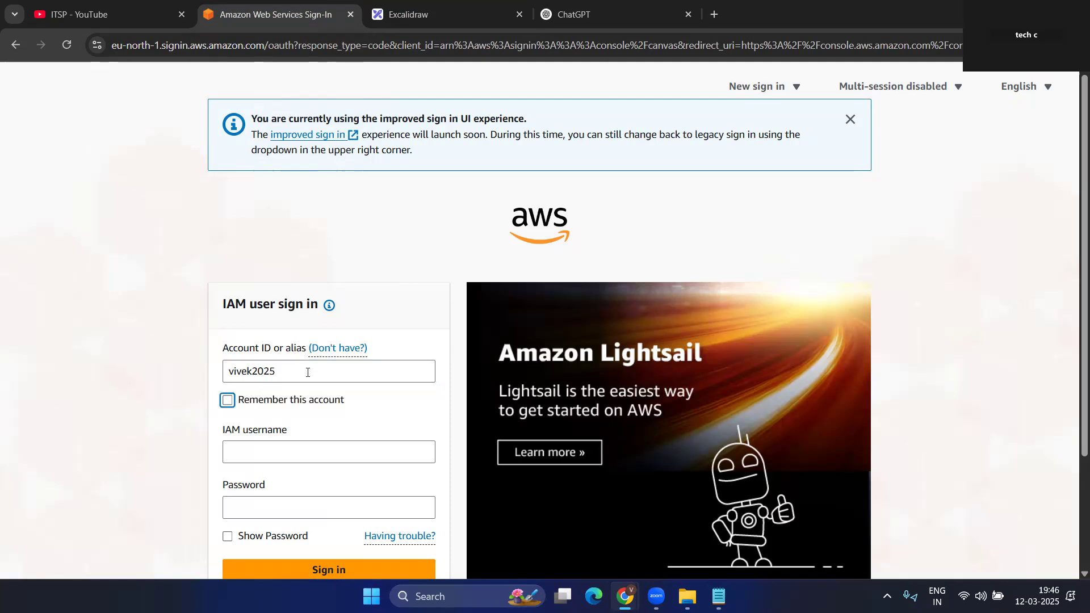
{"action": "scroll", "coordinate": [306, 372], "scroll_direction": "down", "scroll_amount": 3}
{"action": "left_click", "coordinate": [230, 258]}
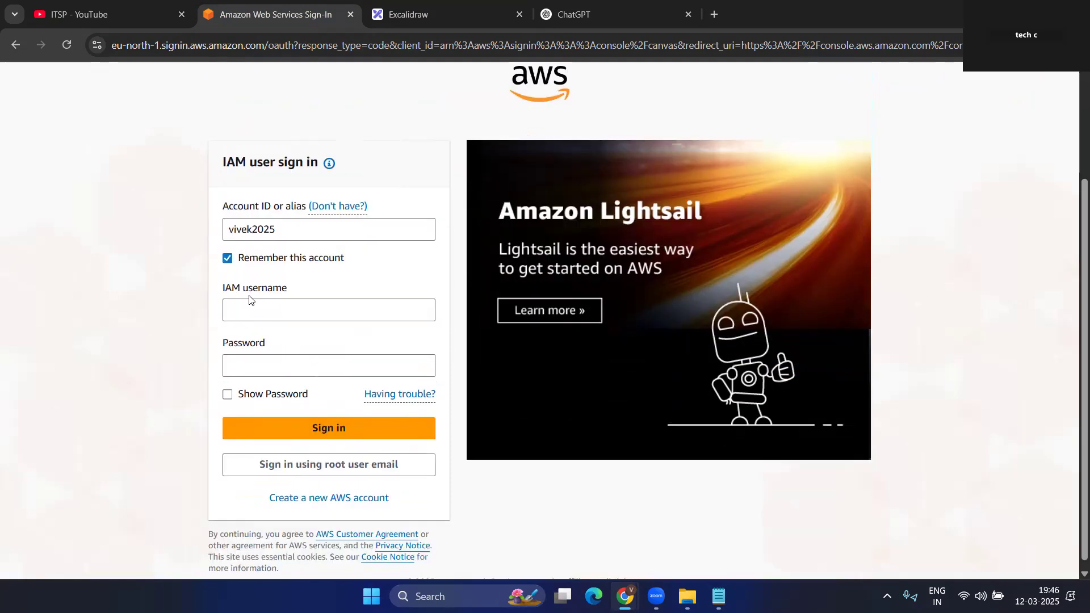
- Sign in with the IAM username and password, letting Chrome save the password
{"action": "left_click", "coordinate": [250, 306]}
{"action": "type", "text": "vivek"}
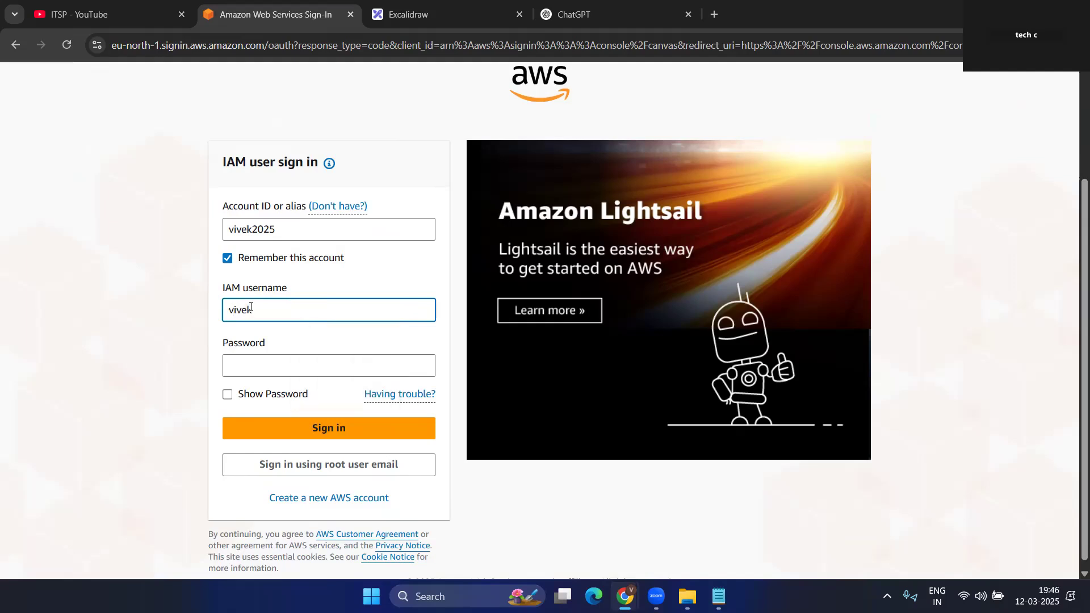
{"action": "left_click", "coordinate": [235, 371]}
{"action": "type", "text": "********"}
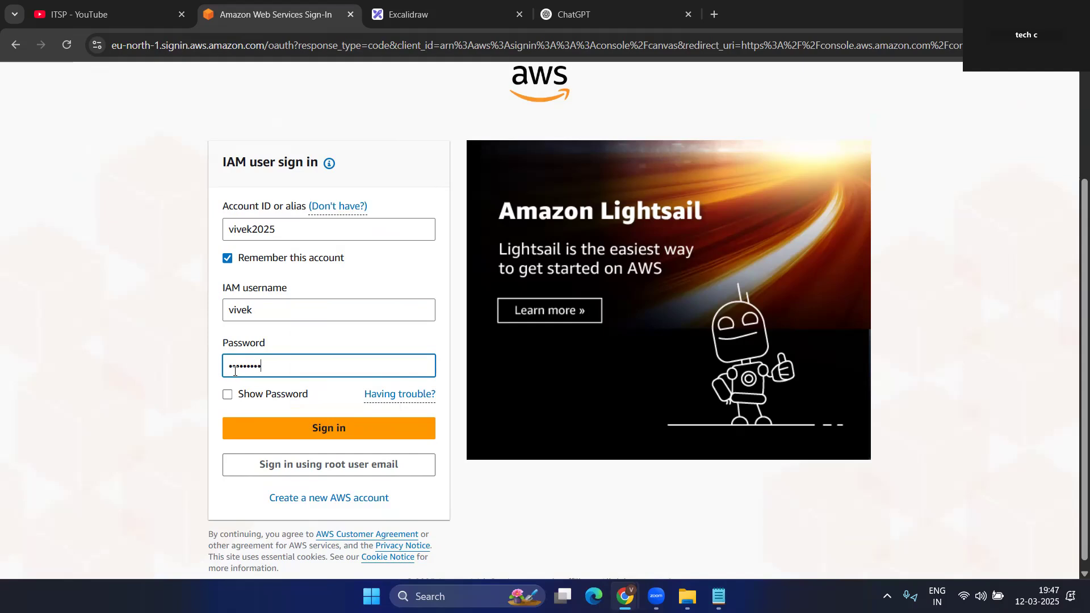
{"action": "type", "text": "***"}
{"action": "key", "text": "Return"}
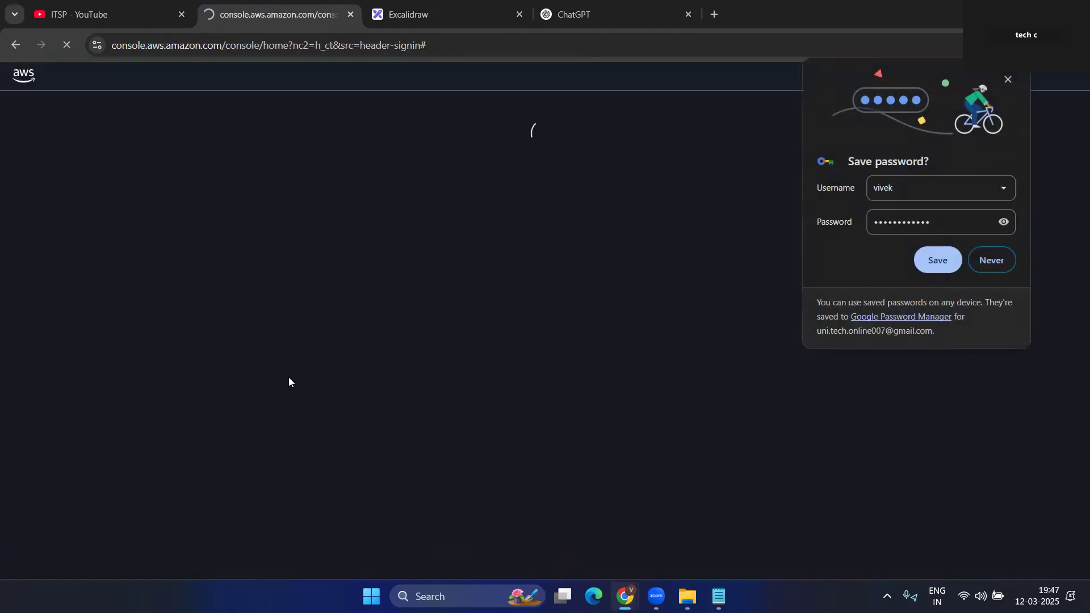
{"action": "left_click", "coordinate": [931, 263]}
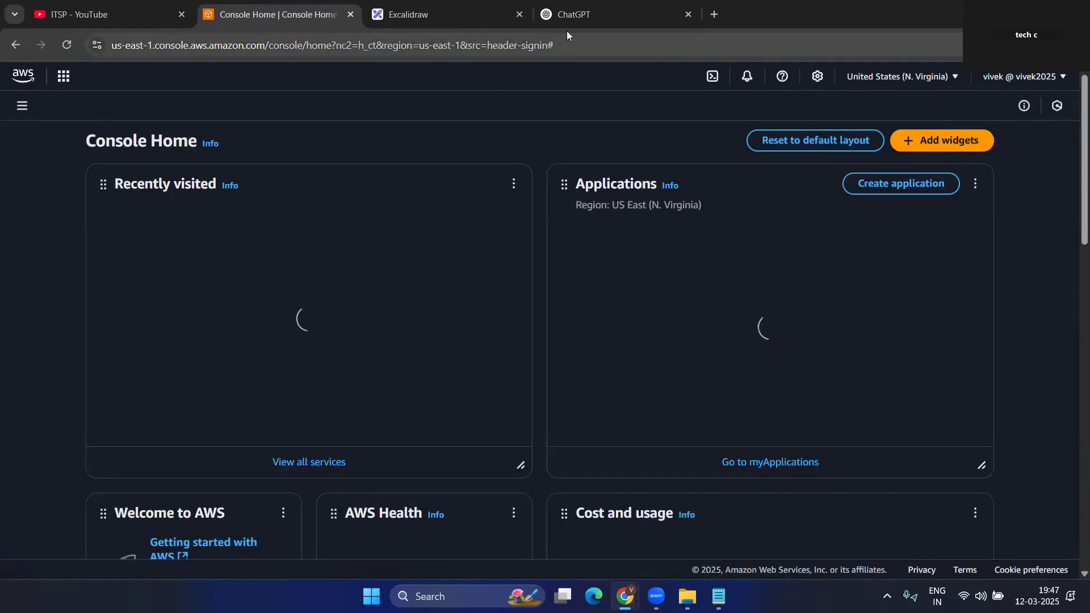
- Review the ELB diagram in Excalidraw, then open the EC2 service
{"action": "left_click", "coordinate": [443, 14]}
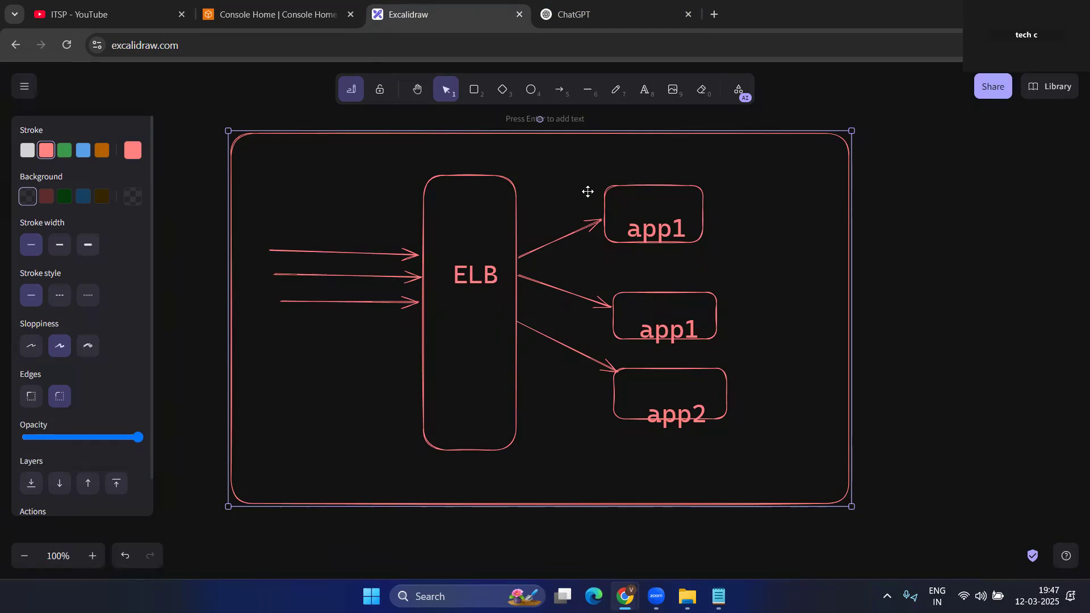
{"action": "left_click", "coordinate": [305, 7]}
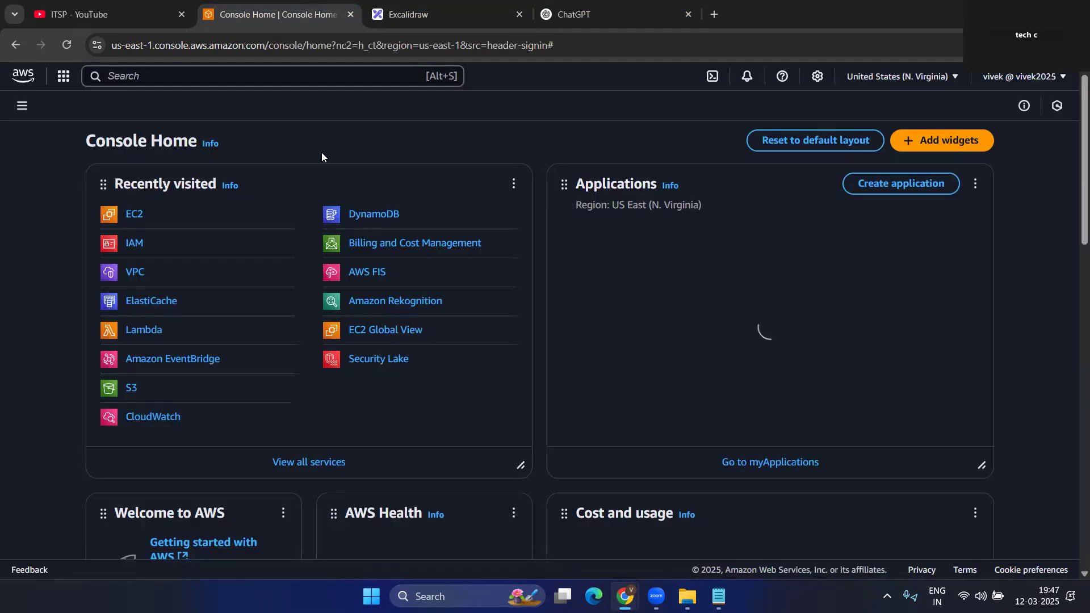
{"action": "left_click", "coordinate": [133, 215]}
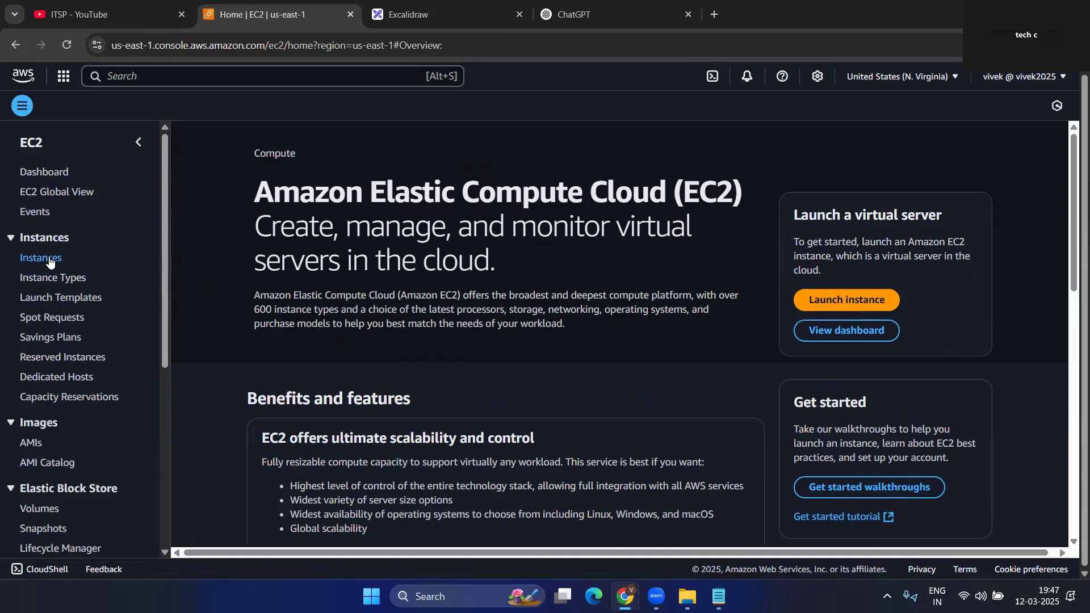
- Open the empty EC2 Instances list and start launching a new instance
{"action": "left_click", "coordinate": [23, 259]}
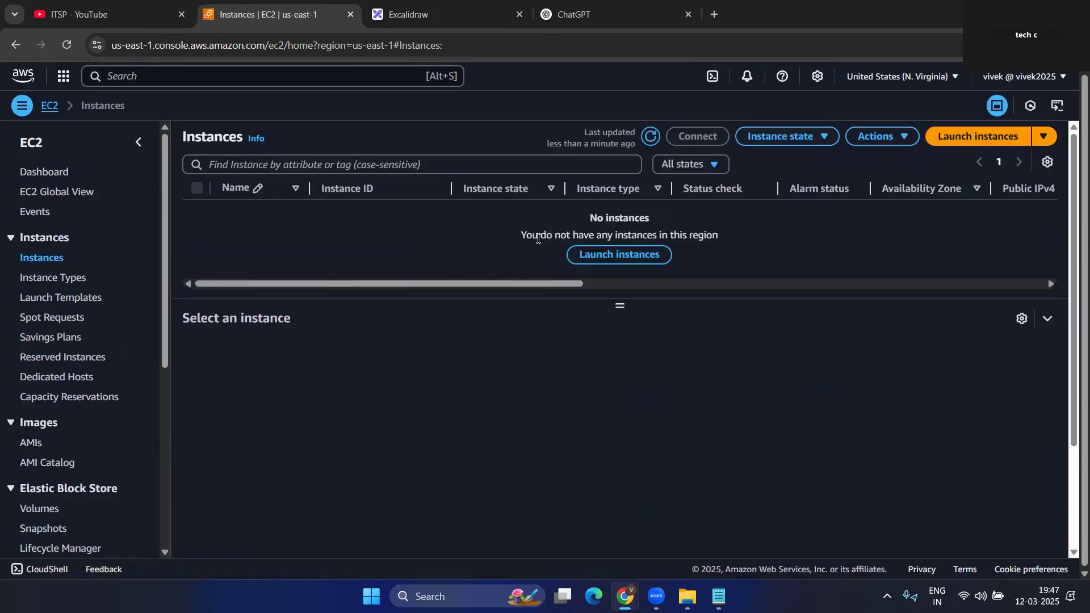
{"action": "left_click_drag", "start_coordinate": [402, 285], "coordinate": [371, 284]}
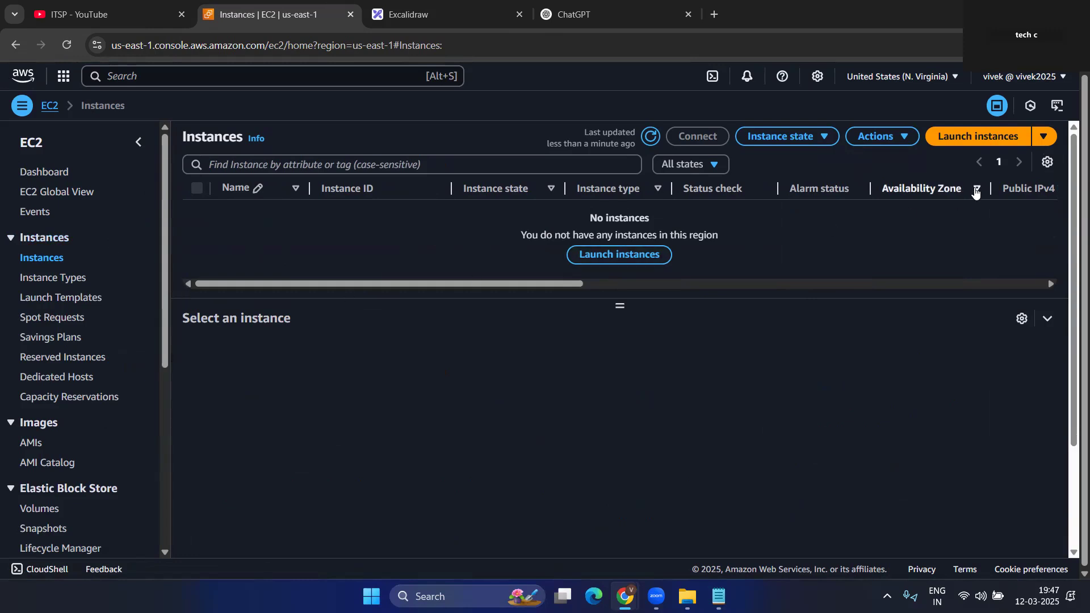
{"action": "left_click", "coordinate": [967, 137]}
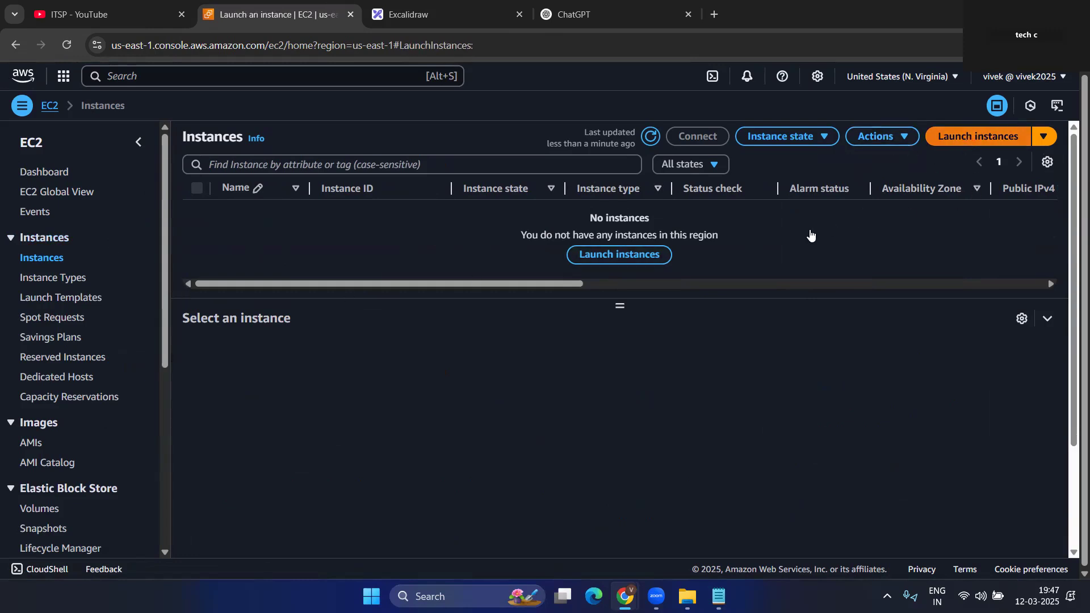
- Name the new instance server1
{"action": "left_click", "coordinate": [119, 301]}
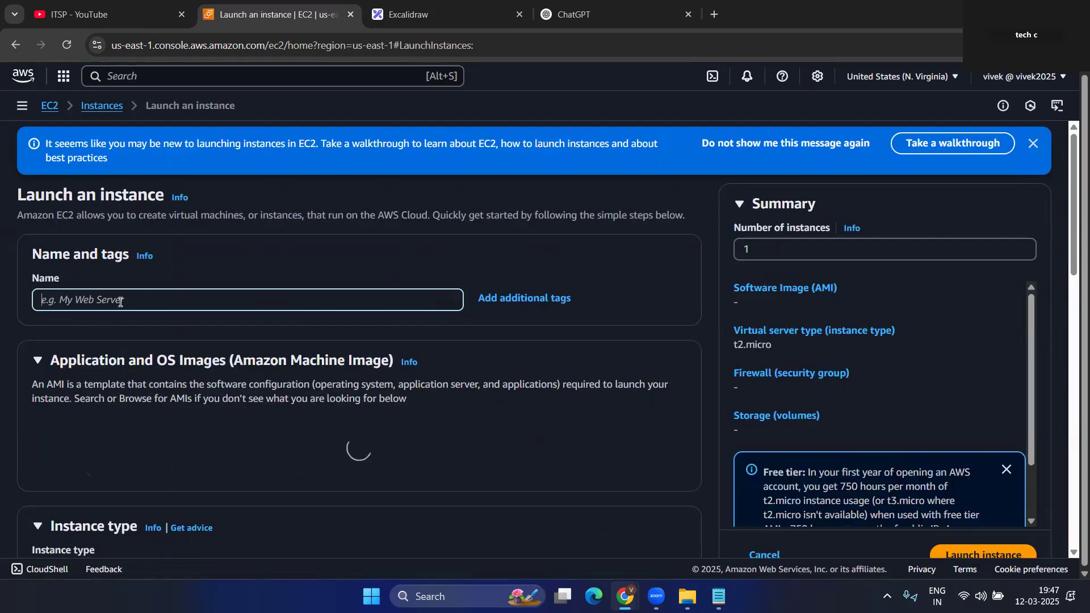
{"action": "type", "text": "s"}
{"action": "key", "text": "BackSpace"}
{"action": "type", "text": "s"}
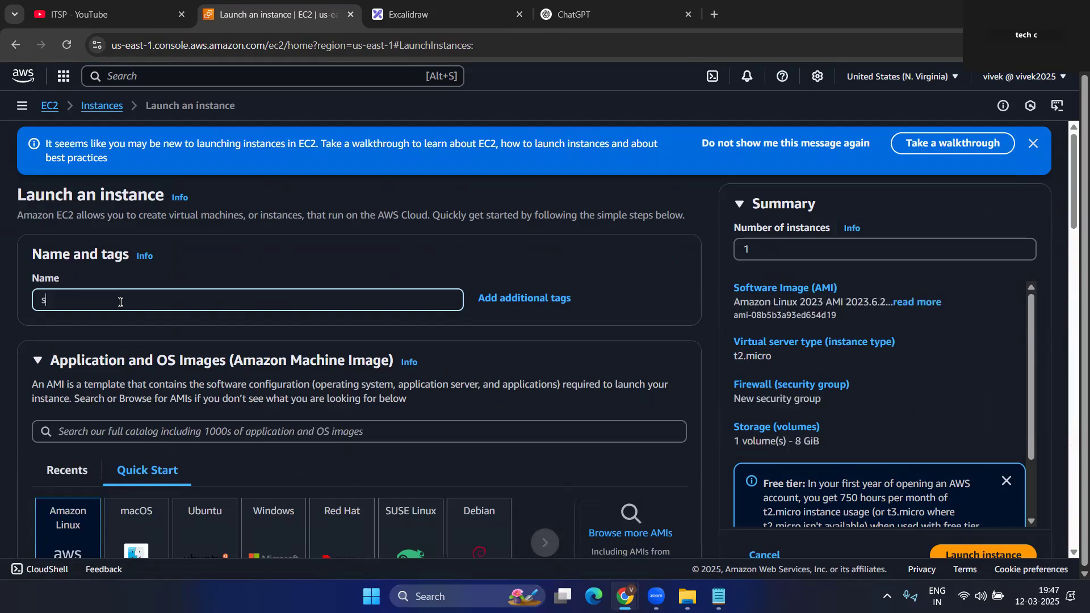
{"action": "key", "text": "BackSpace"}
{"action": "type", "text": "app"}
{"action": "key", "text": "BackSpace"}
{"action": "key", "text": "BackSpace"}
{"action": "type", "text": "server"}
- Choose the Amazon Linux 2023 AMI from the free-tier-only image catalogue
{"action": "scroll", "coordinate": [128, 298], "scroll_direction": "down", "scroll_amount": 4}
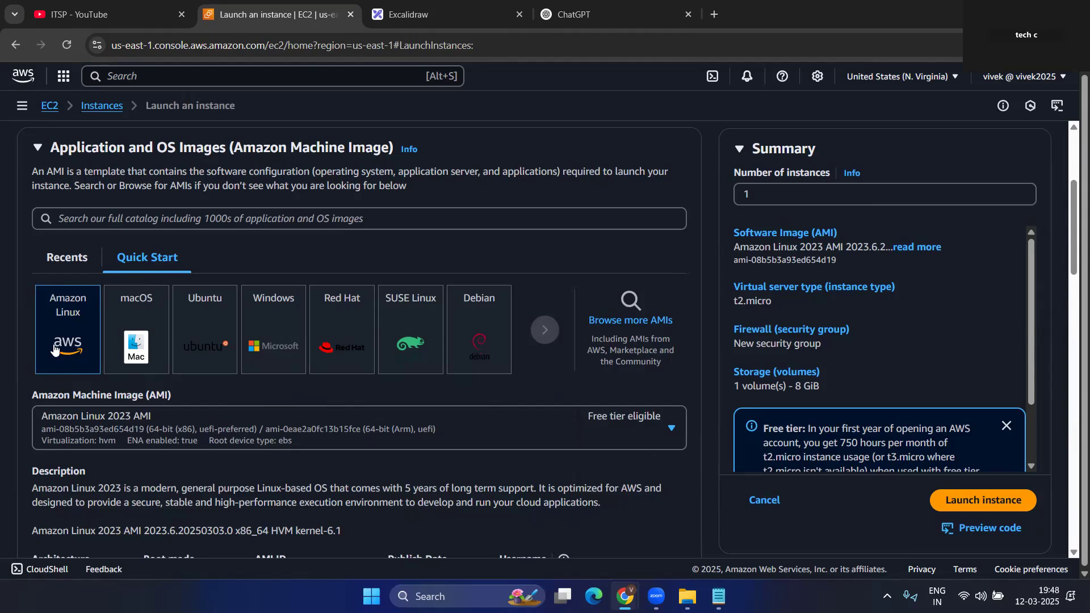
{"action": "left_click", "coordinate": [625, 325]}
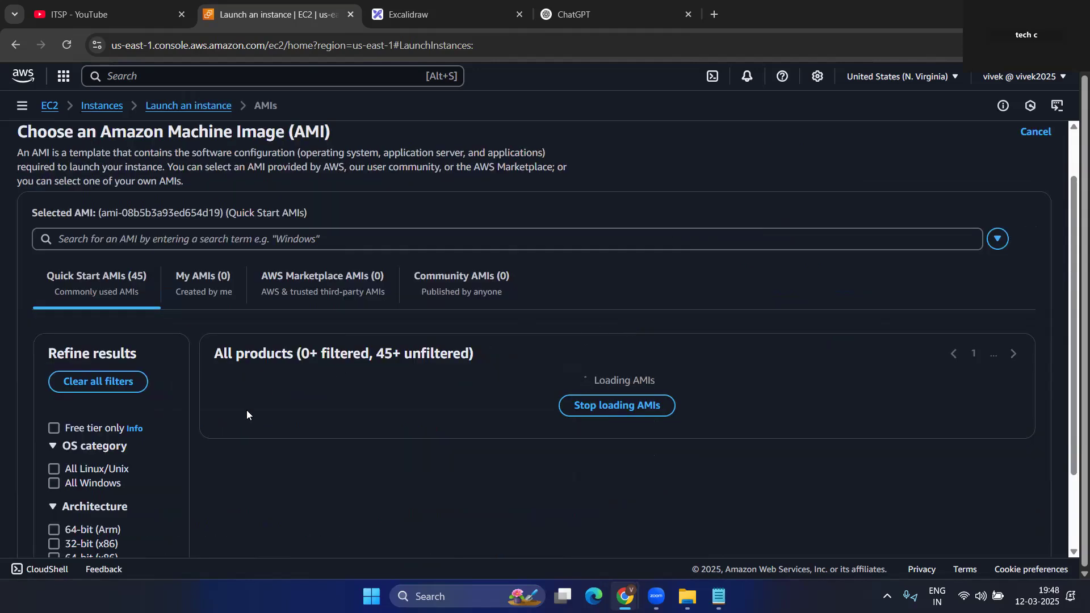
{"action": "left_click", "coordinate": [54, 428]}
{"action": "scroll", "coordinate": [137, 392], "scroll_direction": "down", "scroll_amount": 3}
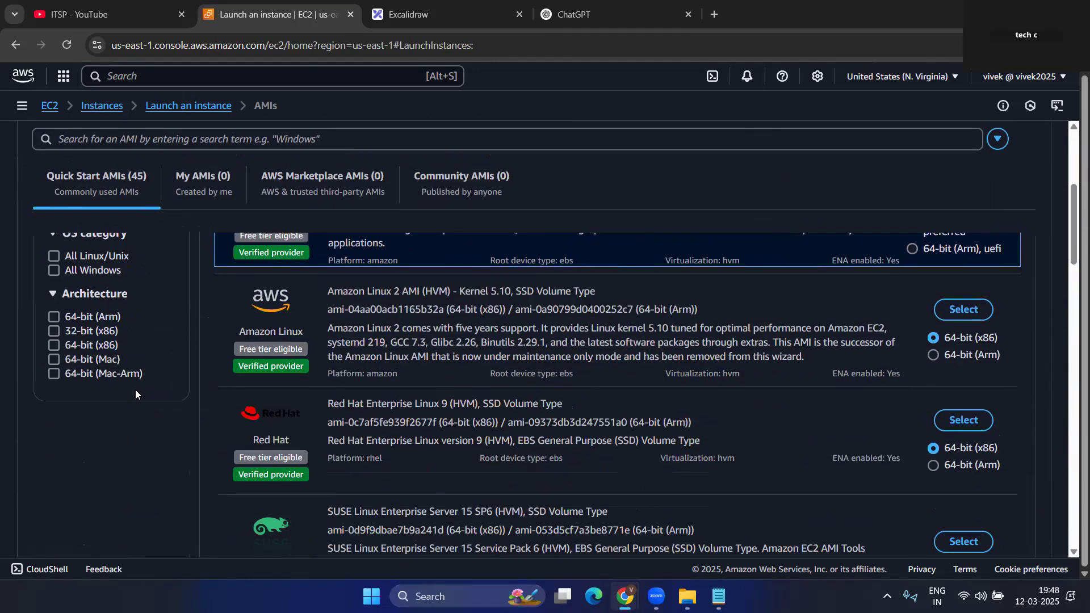
{"action": "scroll", "coordinate": [135, 392], "scroll_direction": "up", "scroll_amount": 3}
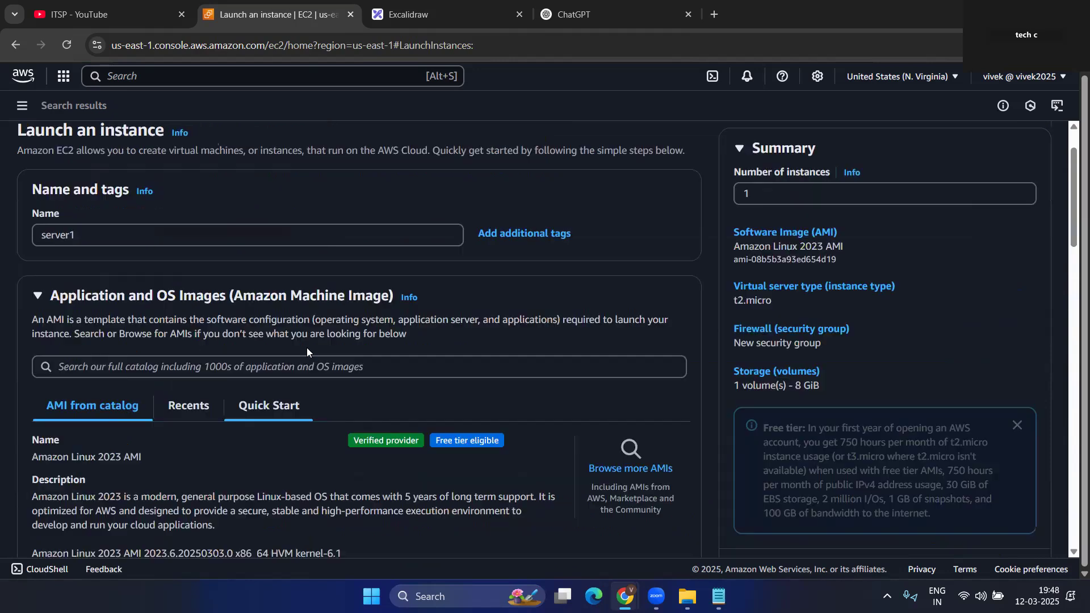
{"action": "scroll", "coordinate": [307, 349], "scroll_direction": "down", "scroll_amount": 6}
{"action": "scroll", "coordinate": [215, 351], "scroll_direction": "down", "scroll_amount": 2}
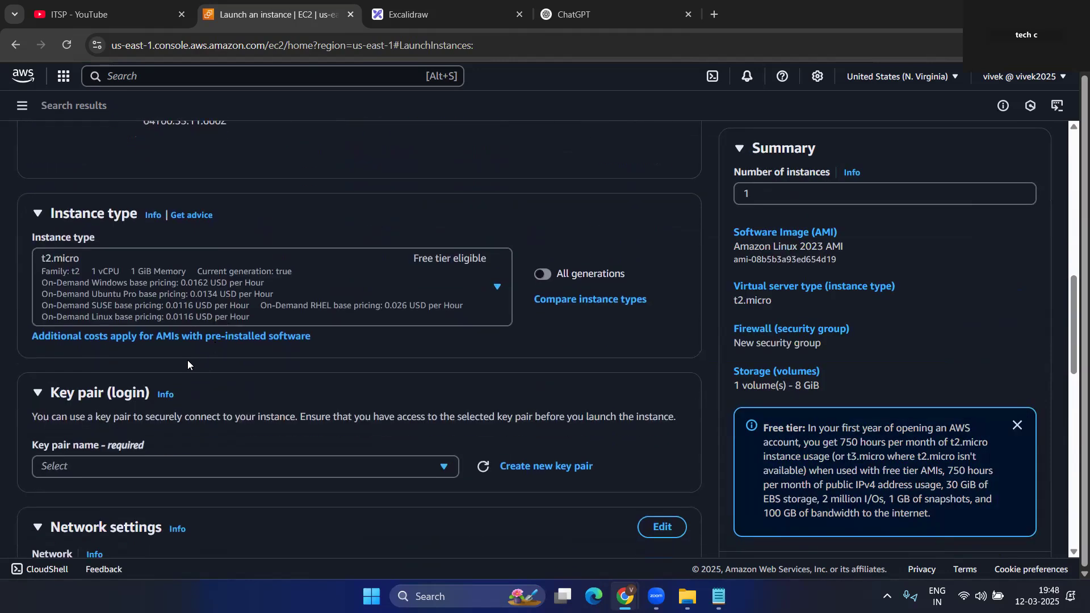
{"action": "scroll", "coordinate": [444, 264], "scroll_direction": "down", "scroll_amount": 1}
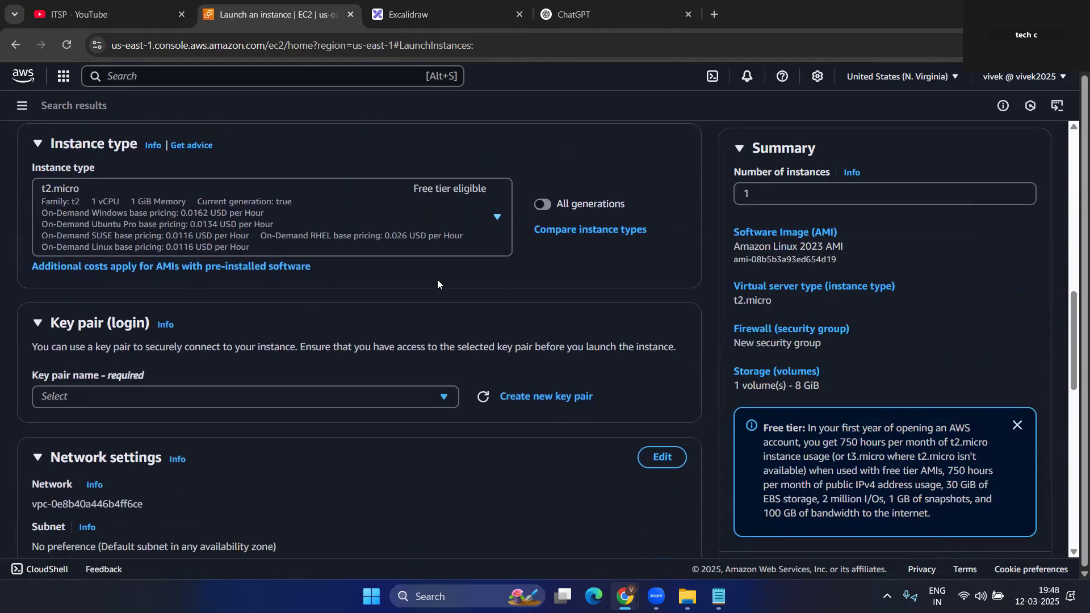
- Keep t2.micro as the instance type and begin creating a new key pair
{"action": "left_click", "coordinate": [311, 214]}
{"action": "scroll", "coordinate": [112, 462], "scroll_direction": "down", "scroll_amount": 2}
{"action": "scroll", "coordinate": [114, 457], "scroll_direction": "up", "scroll_amount": 2}
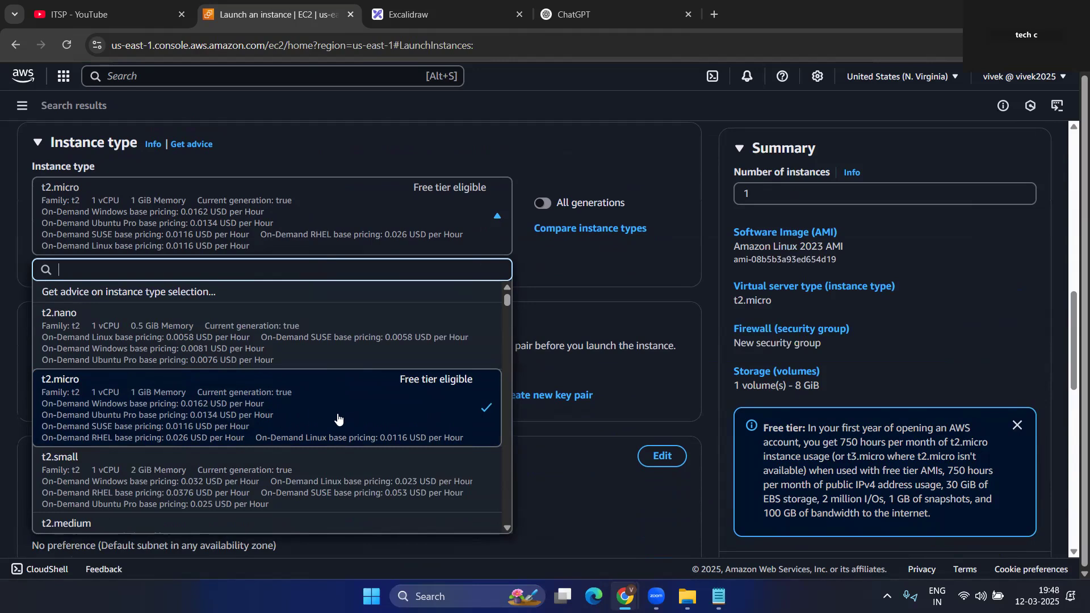
{"action": "left_click", "coordinate": [644, 369]}
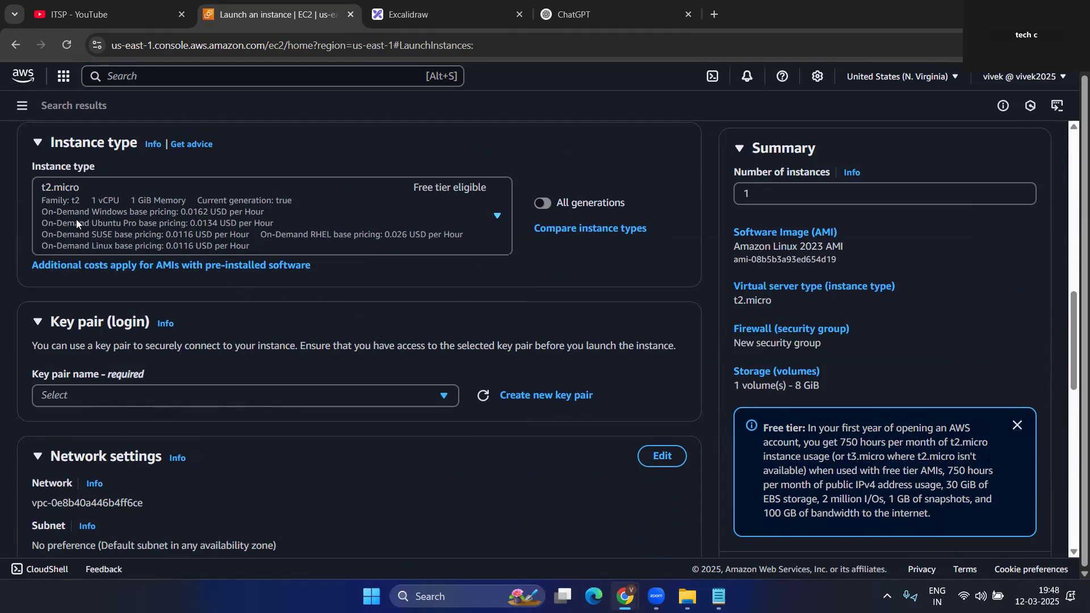
{"action": "scroll", "coordinate": [261, 295], "scroll_direction": "down", "scroll_amount": 1}
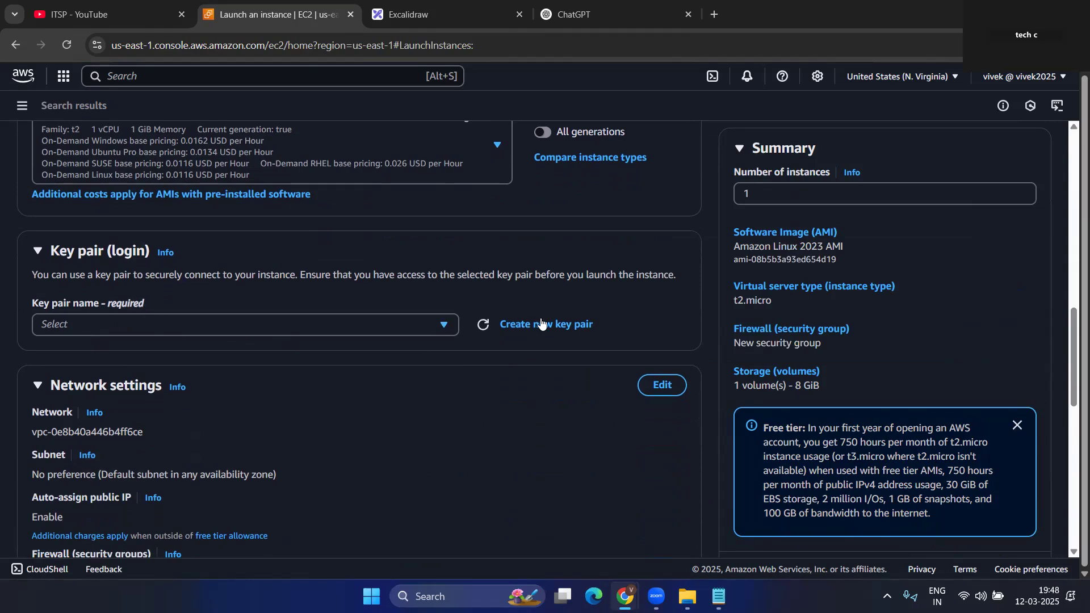
{"action": "left_click", "coordinate": [546, 320]}
- Create an RSA key pair named itpslab
{"action": "left_click", "coordinate": [415, 213]}
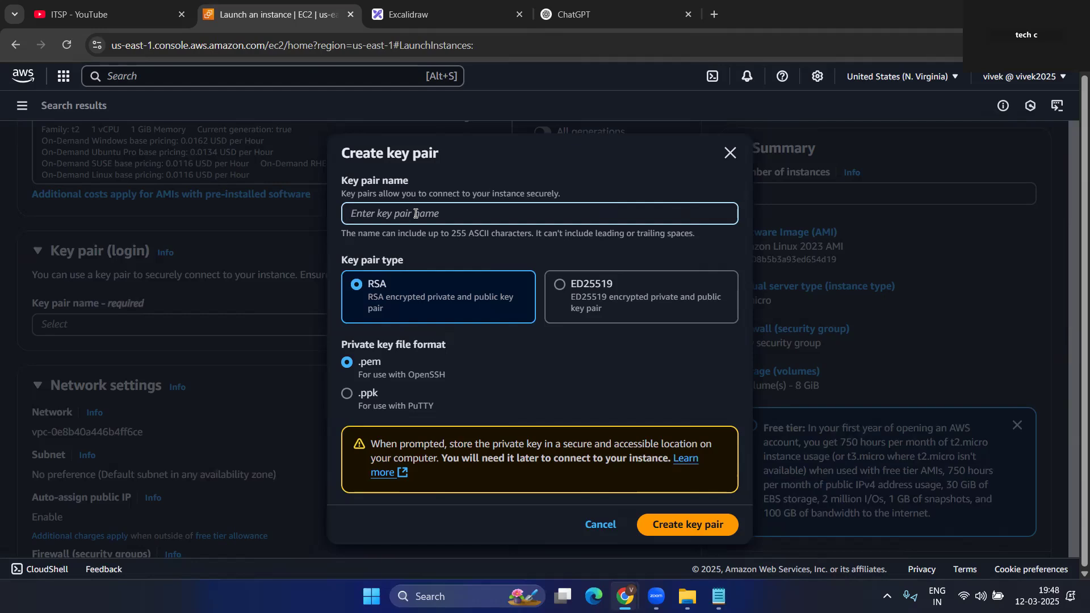
{"action": "type", "text": "itpslab"}
{"action": "left_click", "coordinate": [676, 526]}
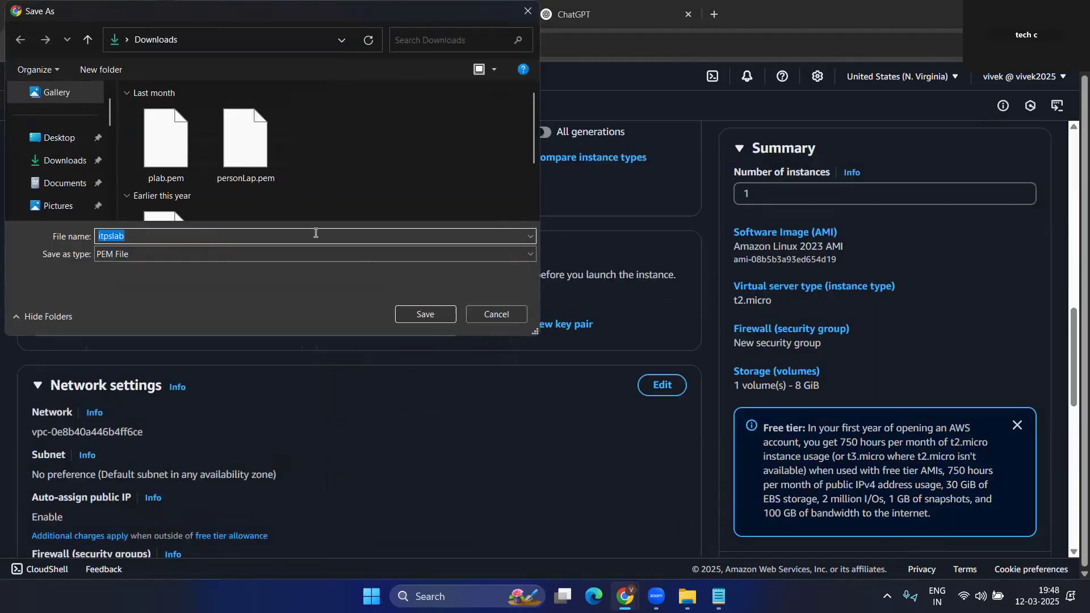
- Save the itpslab.pem file in D:\public\aws-lab
{"action": "scroll", "coordinate": [68, 181], "scroll_direction": "down", "scroll_amount": 5}
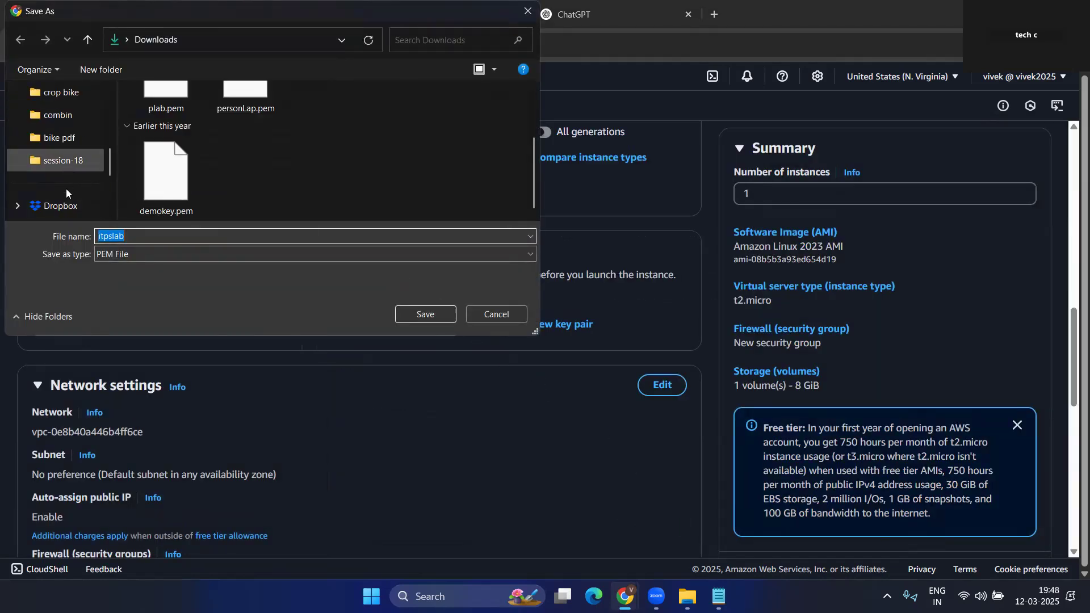
{"action": "left_click", "coordinate": [77, 162]}
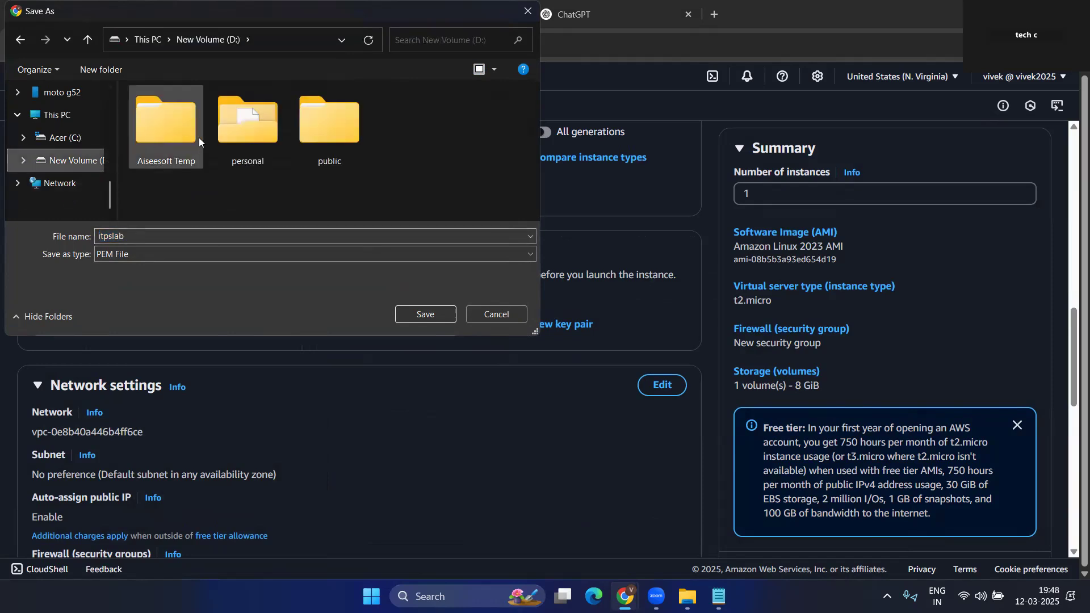
{"action": "double_click", "coordinate": [321, 138]}
{"action": "double_click", "coordinate": [164, 115]}
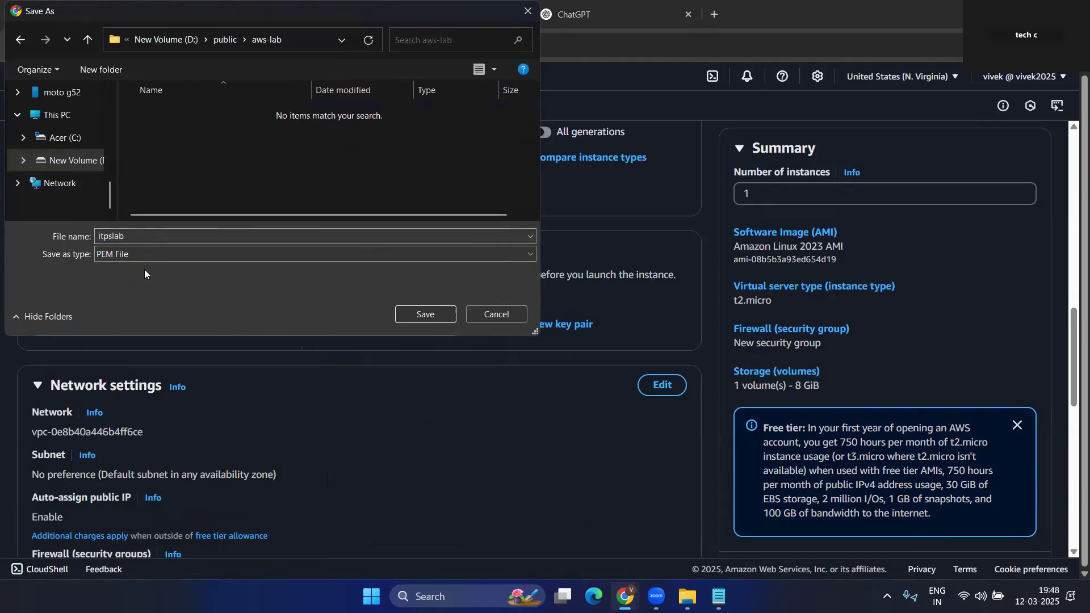
{"action": "left_click", "coordinate": [423, 315]}
{"action": "scroll", "coordinate": [400, 374], "scroll_direction": "down", "scroll_amount": 1}
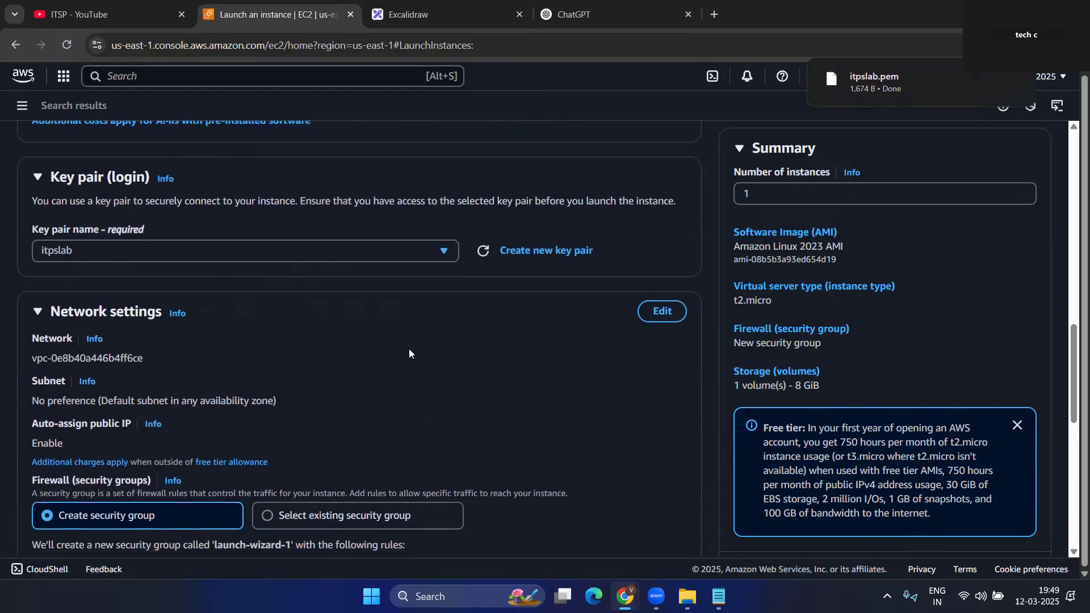
- Under Network settings, select the existing 'default' security group from Common security groups
{"action": "scroll", "coordinate": [409, 350], "scroll_direction": "down", "scroll_amount": 2}
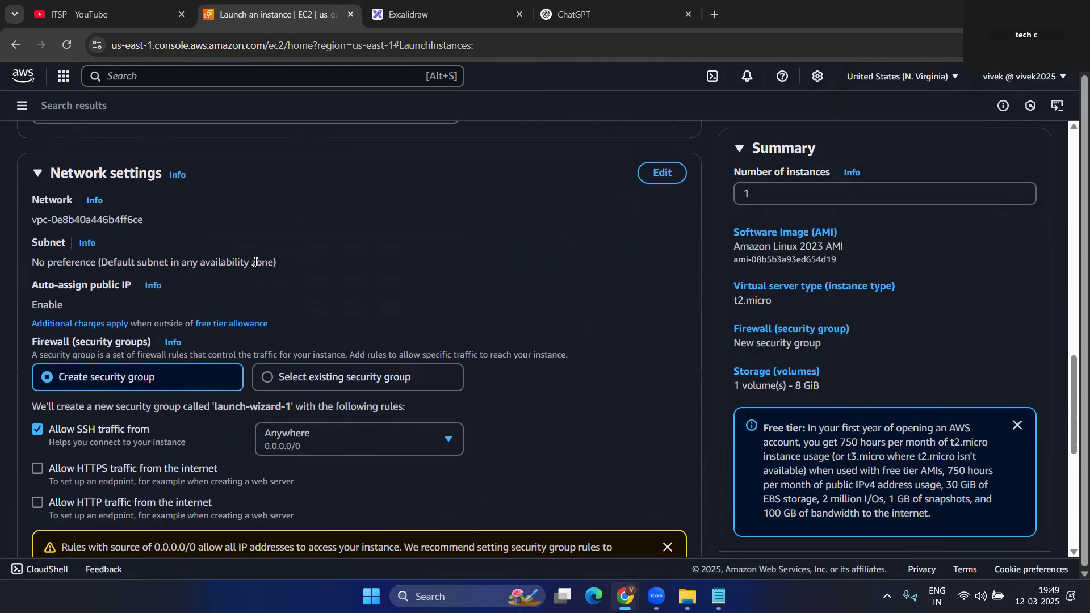
{"action": "scroll", "coordinate": [256, 262], "scroll_direction": "up", "scroll_amount": 10}
{"action": "scroll", "coordinate": [315, 339], "scroll_direction": "down", "scroll_amount": 3}
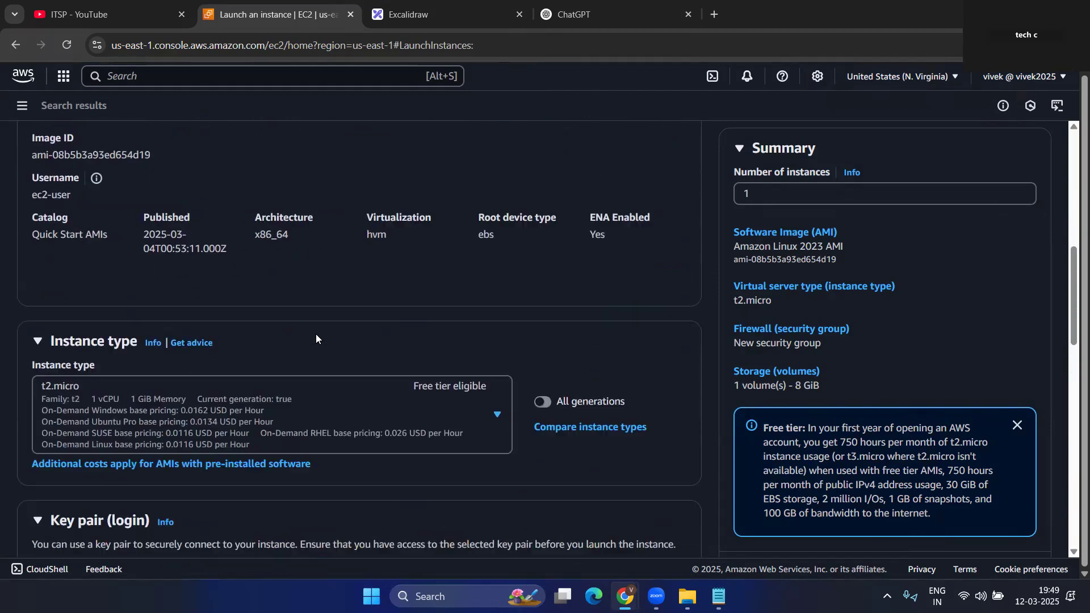
{"action": "scroll", "coordinate": [316, 339], "scroll_direction": "down", "scroll_amount": 2}
{"action": "scroll", "coordinate": [322, 435], "scroll_direction": "down", "scroll_amount": 7}
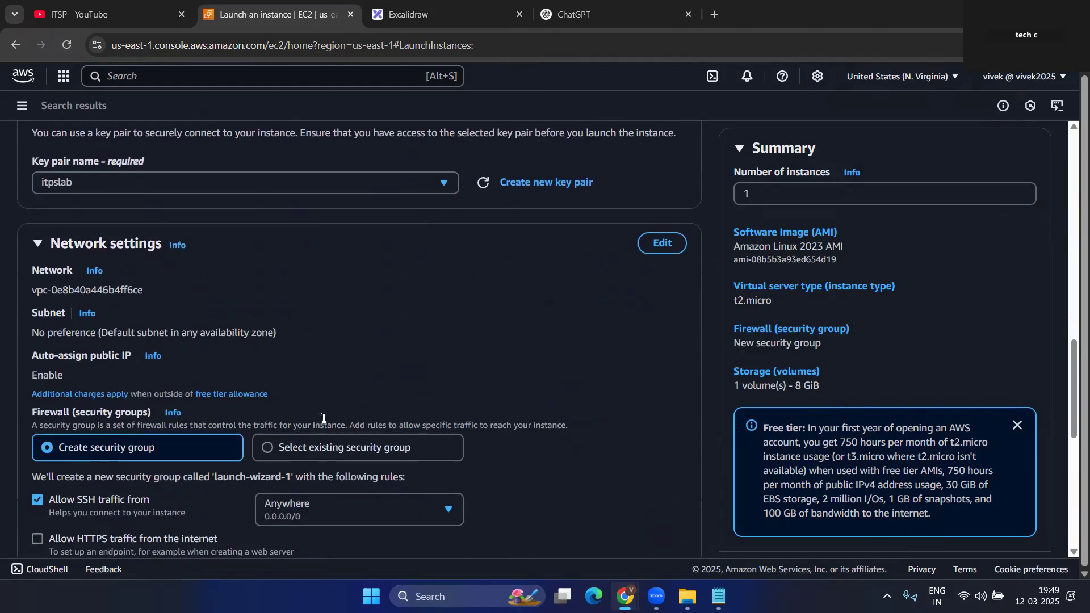
{"action": "scroll", "coordinate": [320, 440], "scroll_direction": "down", "scroll_amount": 2}
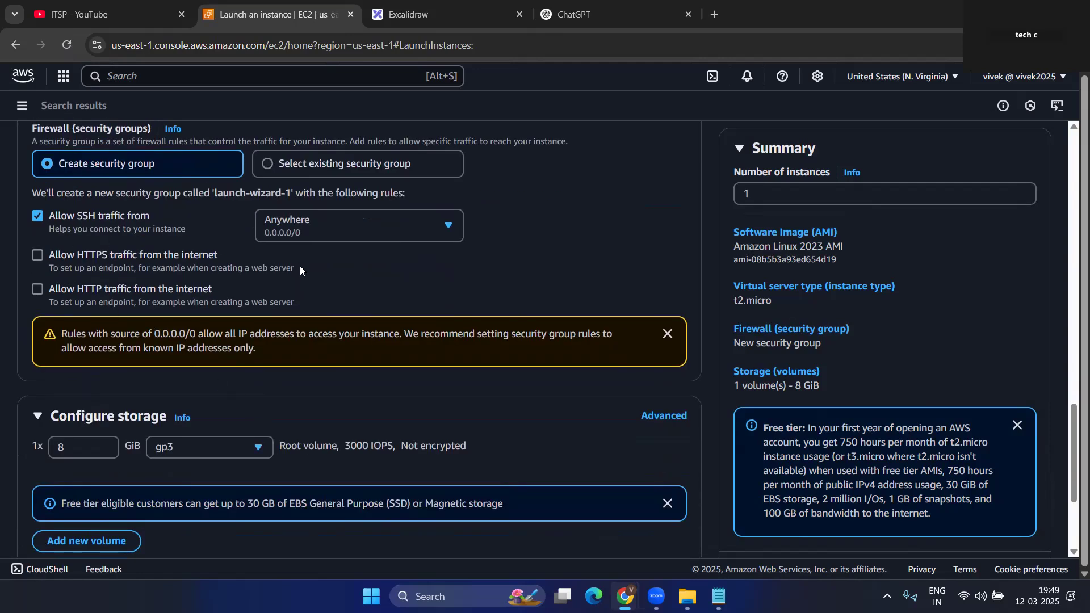
{"action": "scroll", "coordinate": [276, 279], "scroll_direction": "down", "scroll_amount": 2}
{"action": "scroll", "coordinate": [216, 326], "scroll_direction": "up", "scroll_amount": 2}
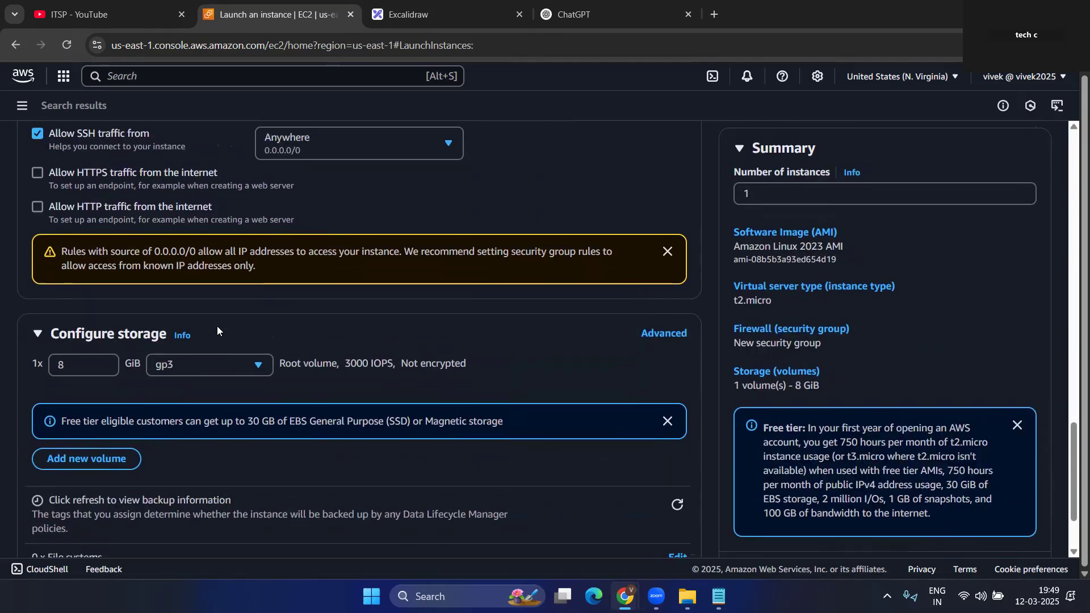
{"action": "scroll", "coordinate": [216, 331], "scroll_direction": "up", "scroll_amount": 3}
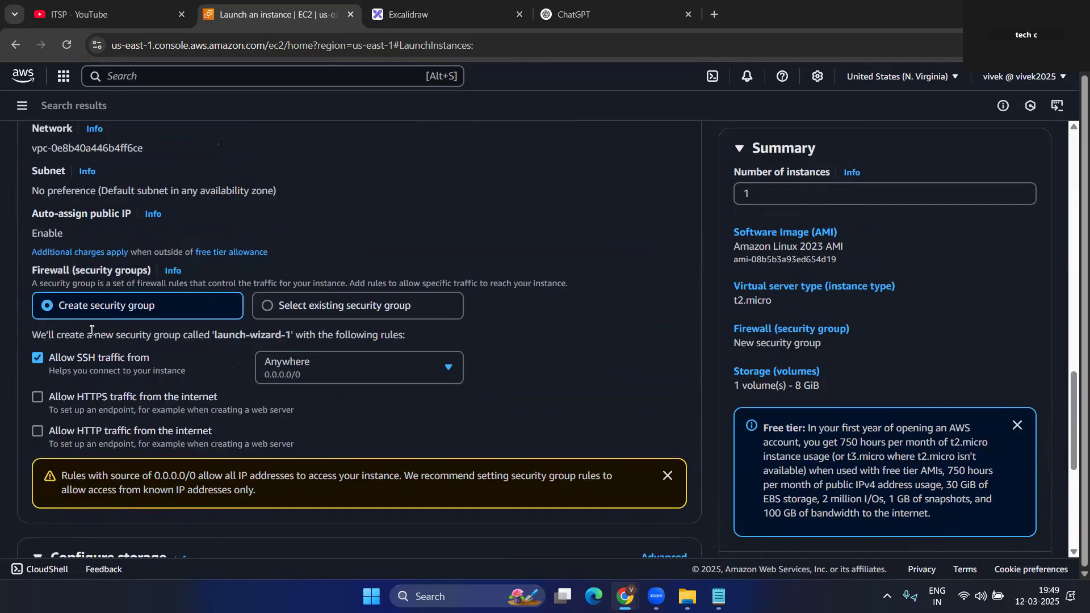
{"action": "left_click", "coordinate": [264, 310]}
{"action": "scroll", "coordinate": [332, 320], "scroll_direction": "down", "scroll_amount": 2}
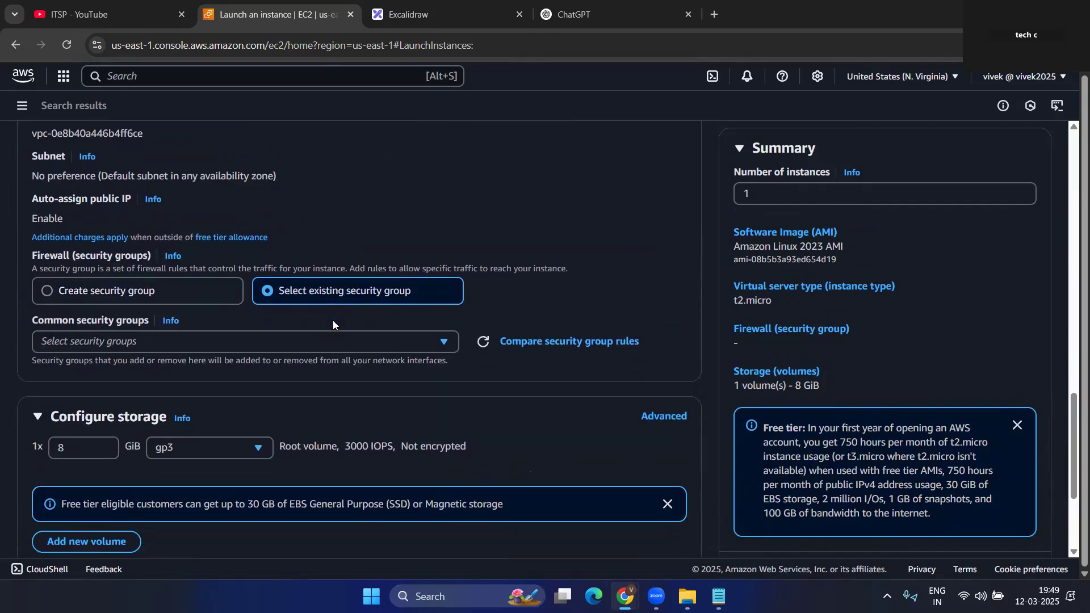
{"action": "left_click", "coordinate": [282, 215]}
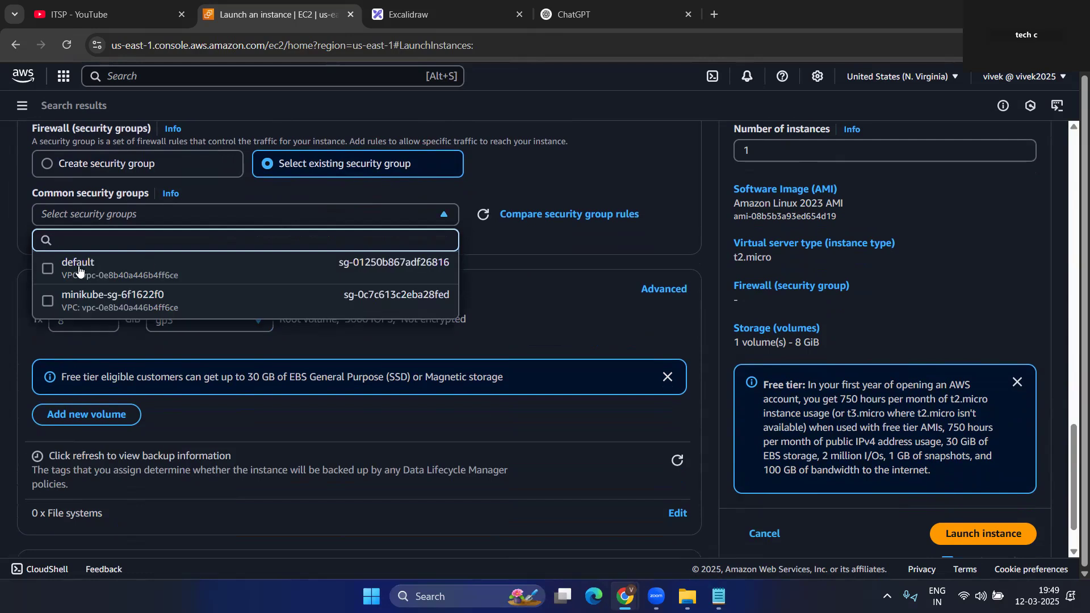
{"action": "left_click", "coordinate": [47, 268]}
{"action": "left_click", "coordinate": [474, 286]}
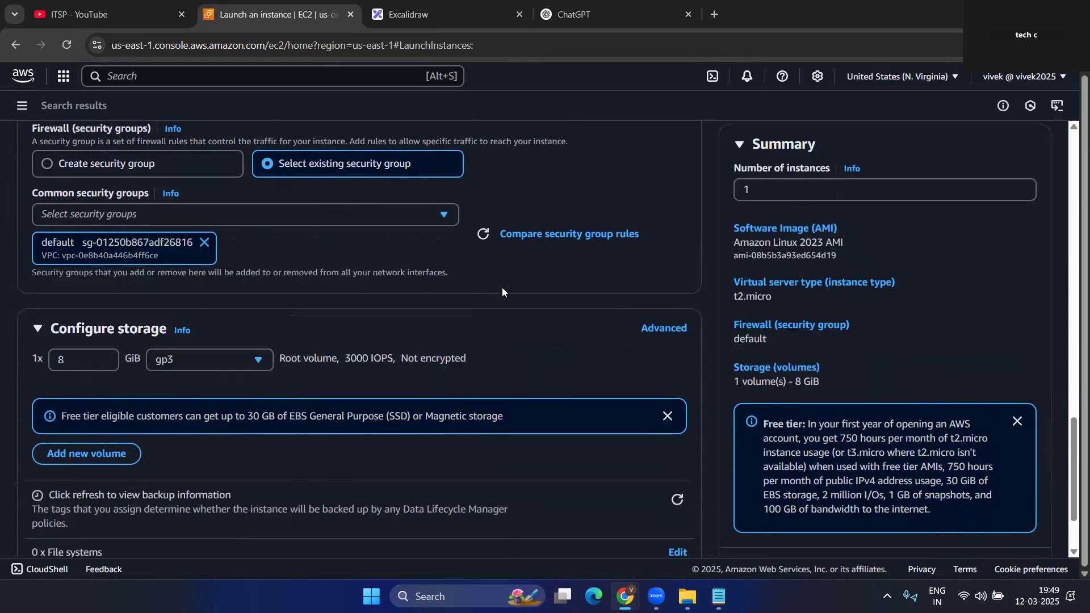
{"action": "scroll", "coordinate": [341, 290], "scroll_direction": "down", "scroll_amount": 2}
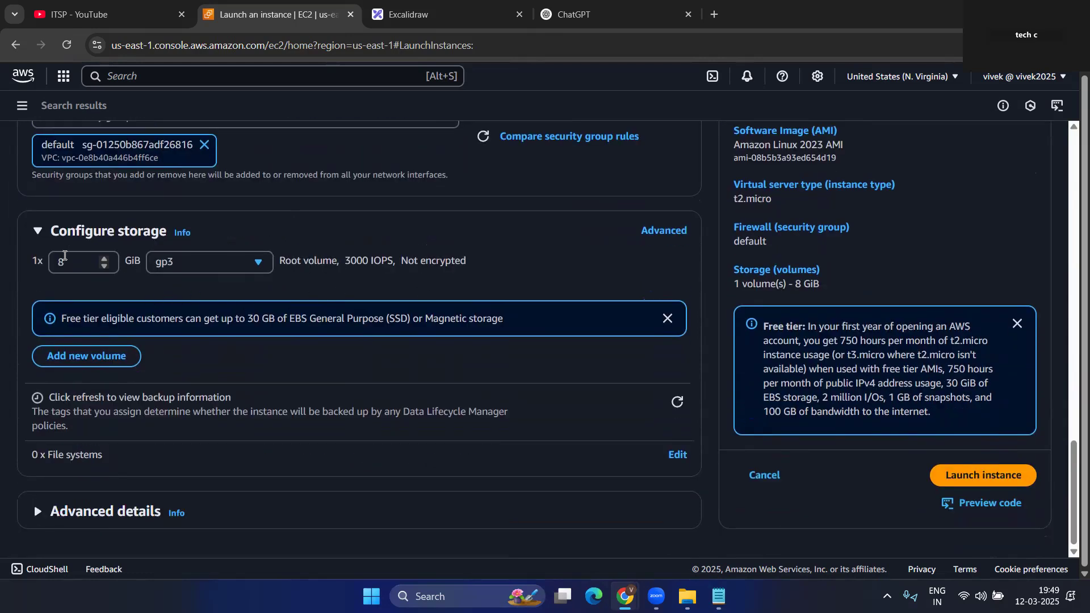
- Expand Advanced details, place the cursor in the empty User data box, and bring up Notepad
{"action": "left_click_drag", "start_coordinate": [75, 264], "coordinate": [57, 265]}
{"action": "left_click", "coordinate": [106, 514]}
{"action": "scroll", "coordinate": [205, 426], "scroll_direction": "down", "scroll_amount": 10}
{"action": "scroll", "coordinate": [111, 309], "scroll_direction": "down", "scroll_amount": 3}
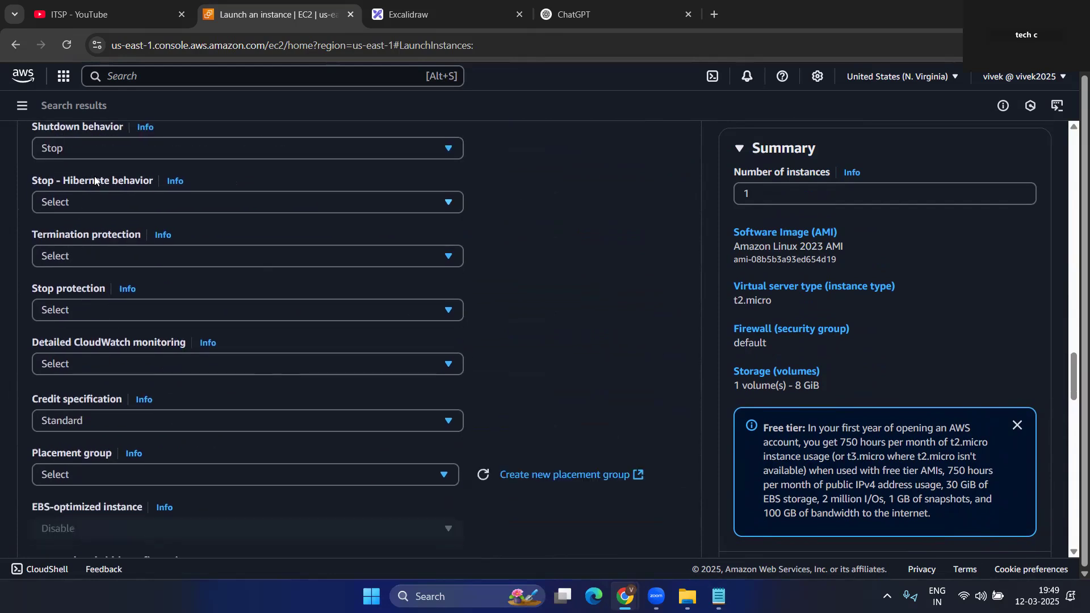
{"action": "scroll", "coordinate": [197, 273], "scroll_direction": "down", "scroll_amount": 14}
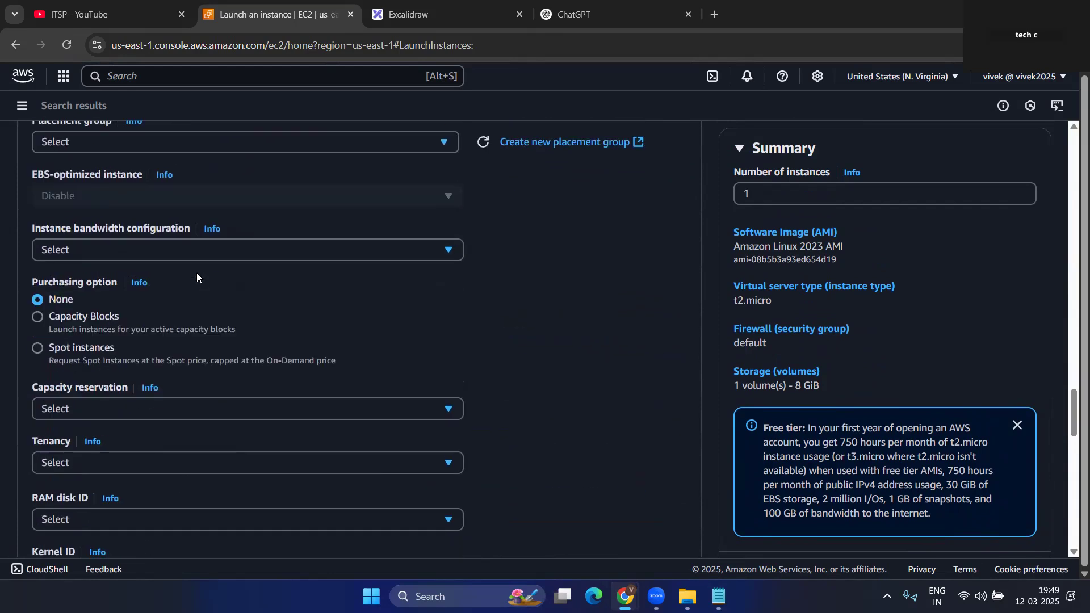
{"action": "scroll", "coordinate": [199, 281], "scroll_direction": "down", "scroll_amount": 9}
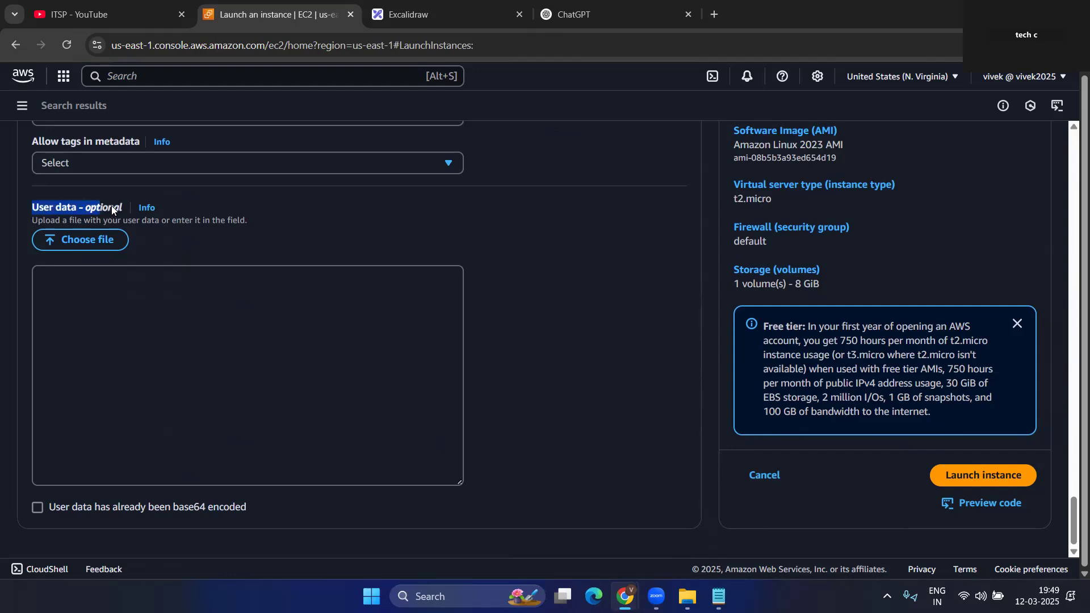
{"action": "left_click", "coordinate": [131, 320]}
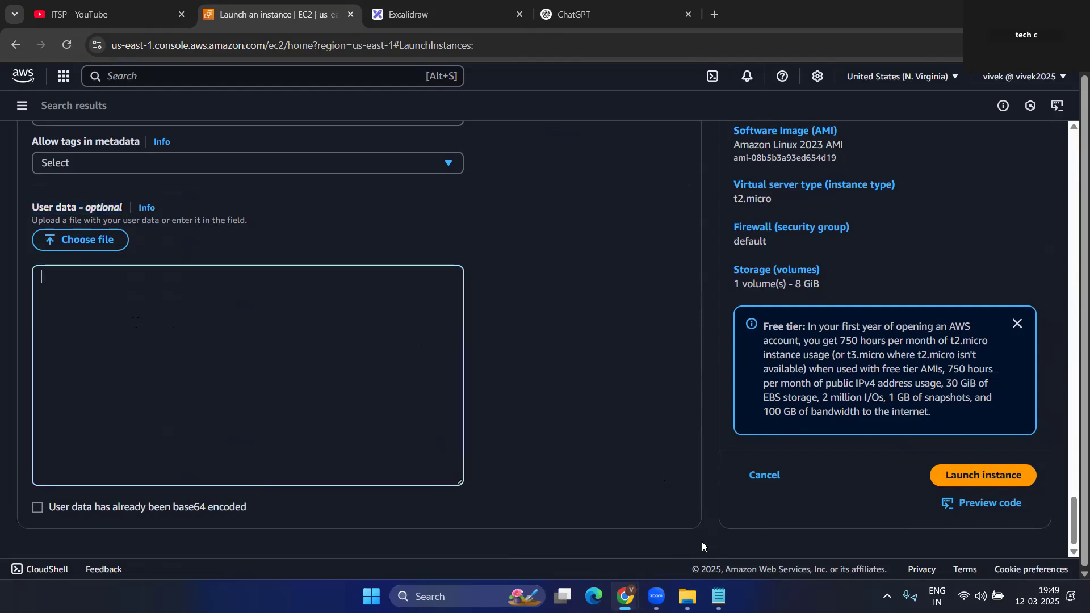
{"action": "left_click", "coordinate": [718, 596]}
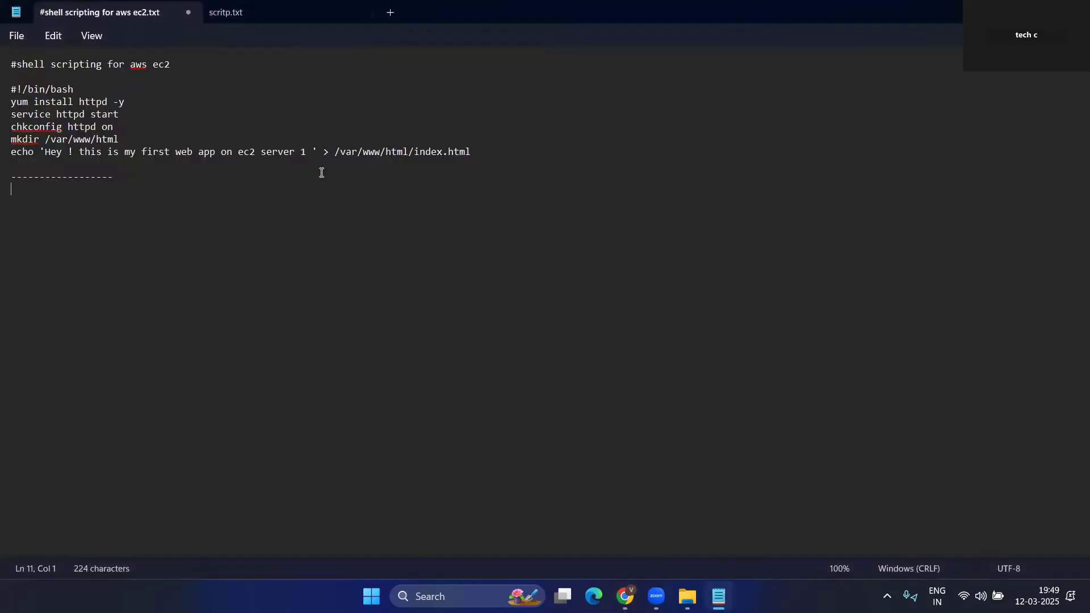
- Copy the full Apache hostname script from scritp.txt and return to the Launch an instance page
{"action": "left_click", "coordinate": [272, 20]}
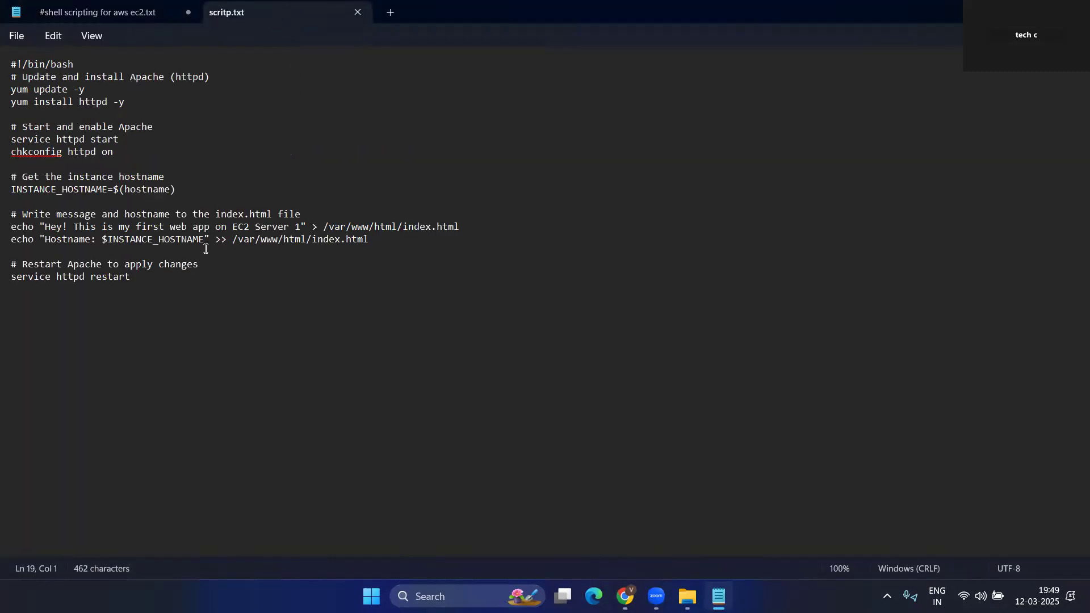
{"action": "left_click_drag", "start_coordinate": [146, 279], "coordinate": [5, 50]}
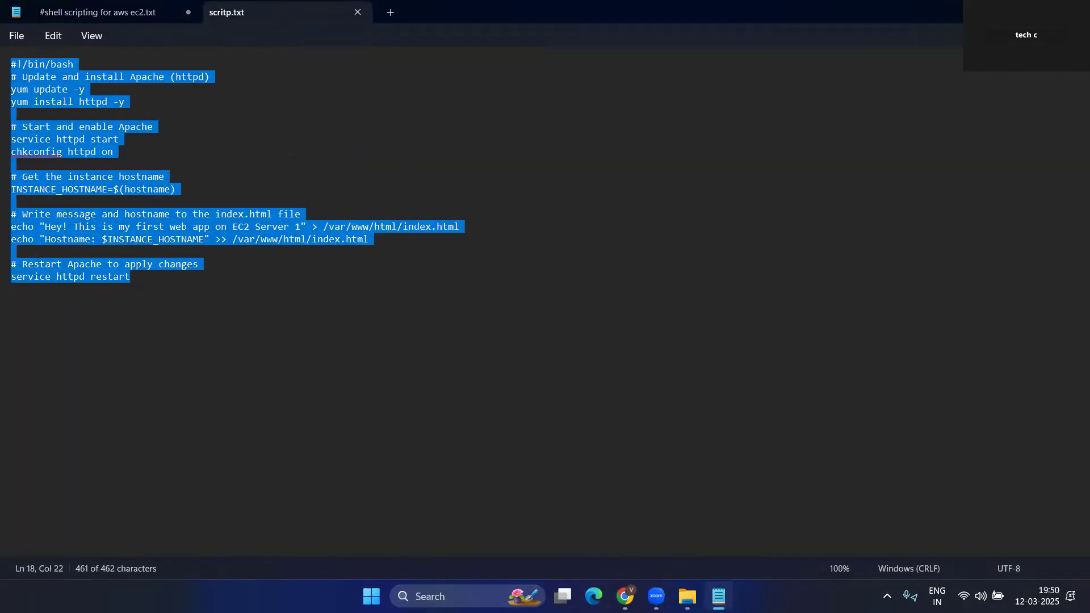
{"action": "mouse_move", "coordinate": [625, 595]}
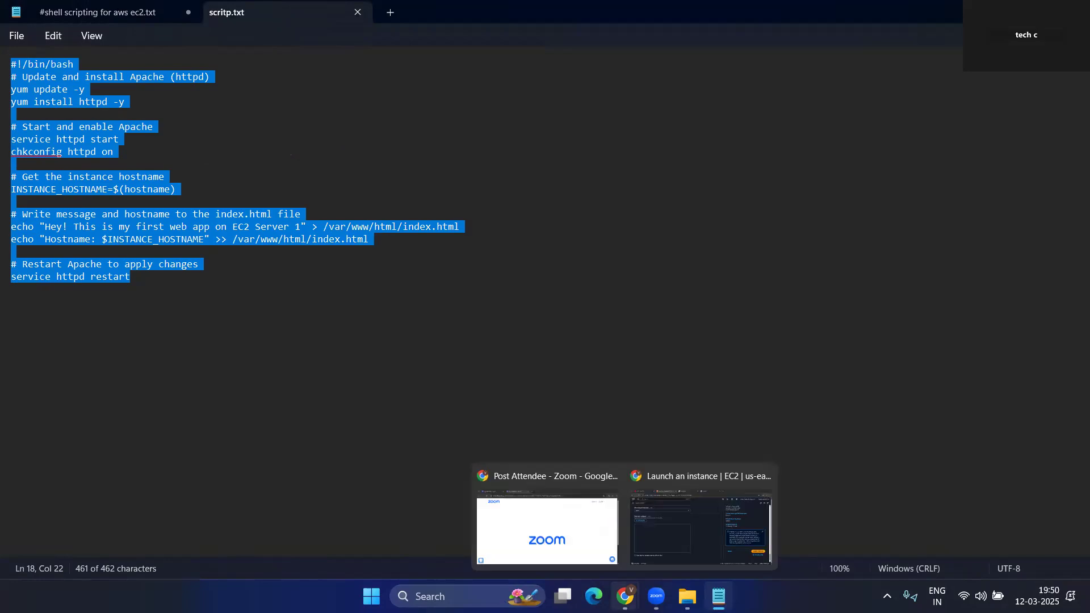
{"action": "left_click", "coordinate": [691, 537]}
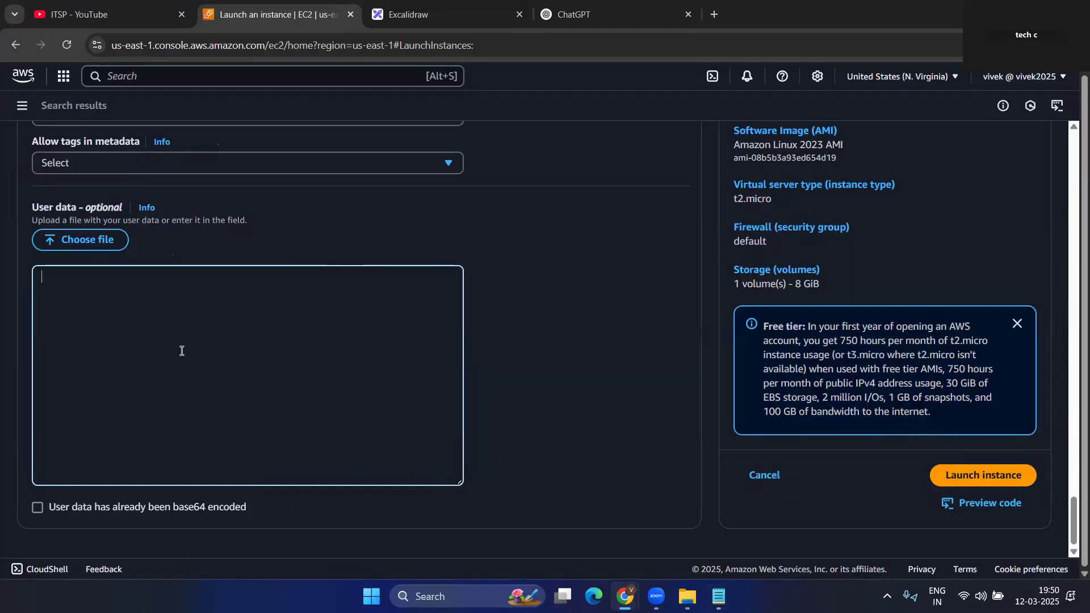
- Paste the Apache hostname script into the instance's User data field
{"action": "key", "text": "ctrl+v"}
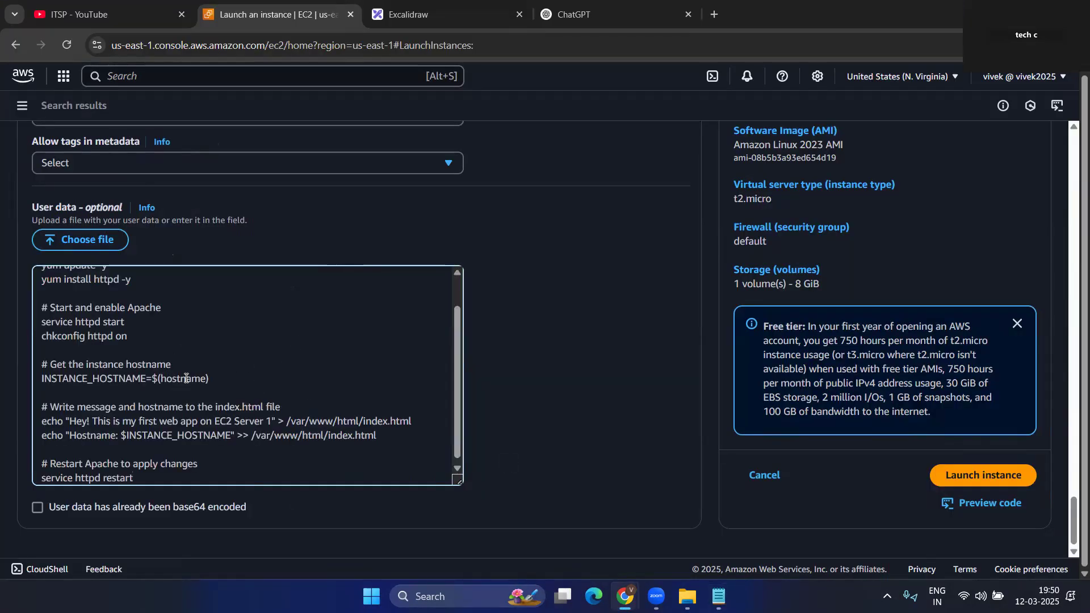
{"action": "scroll", "coordinate": [186, 377], "scroll_direction": "up", "scroll_amount": 1}
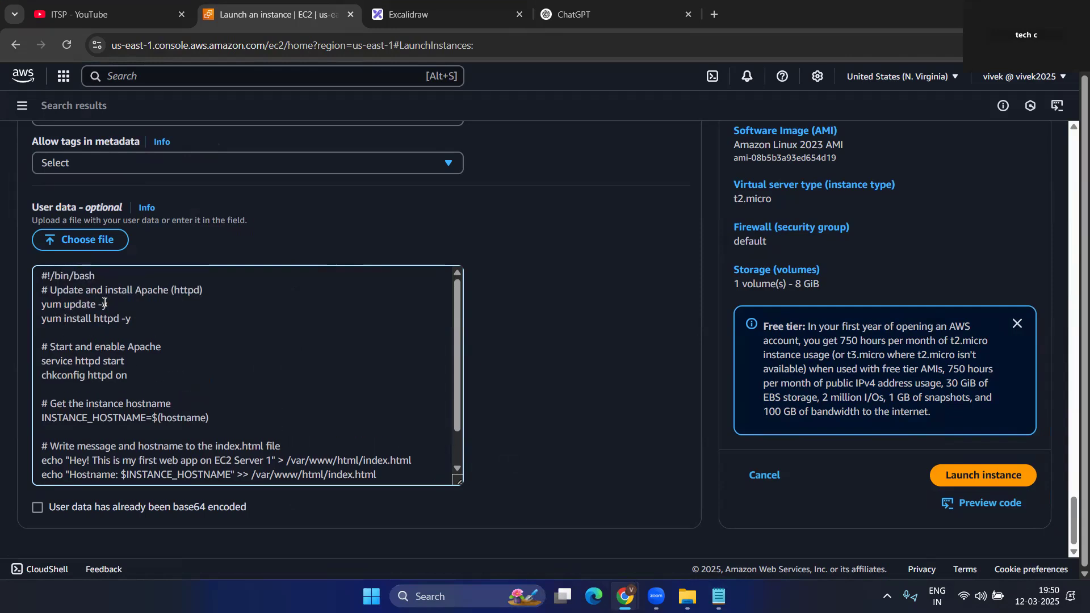
{"action": "left_click_drag", "start_coordinate": [140, 319], "coordinate": [72, 320]}
{"action": "left_click", "coordinate": [184, 331]}
{"action": "scroll", "coordinate": [139, 376], "scroll_direction": "down", "scroll_amount": 1}
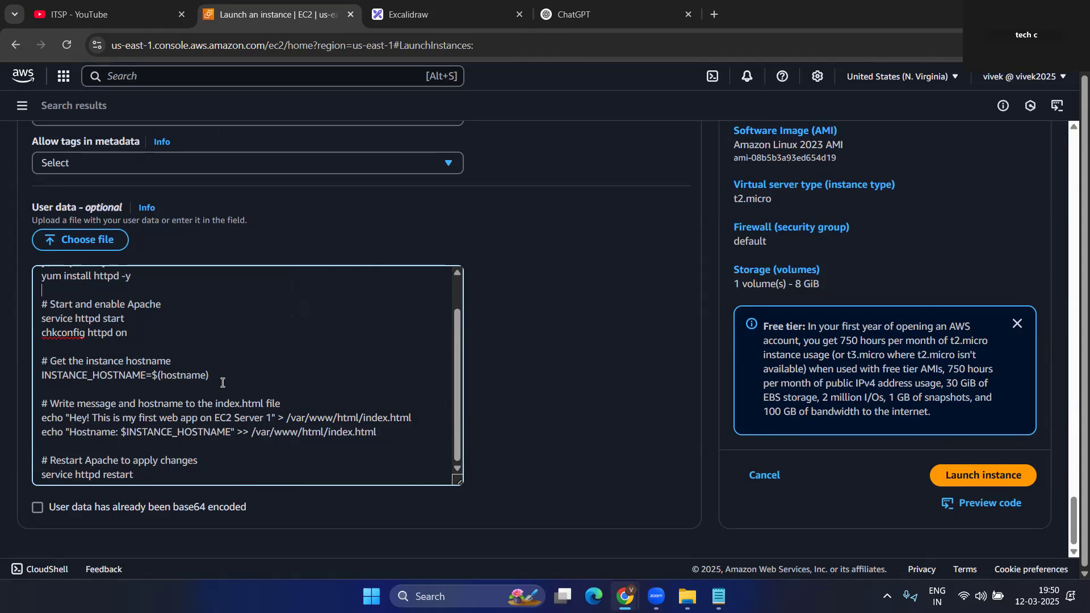
{"action": "scroll", "coordinate": [799, 243], "scroll_direction": "up", "scroll_amount": 10}
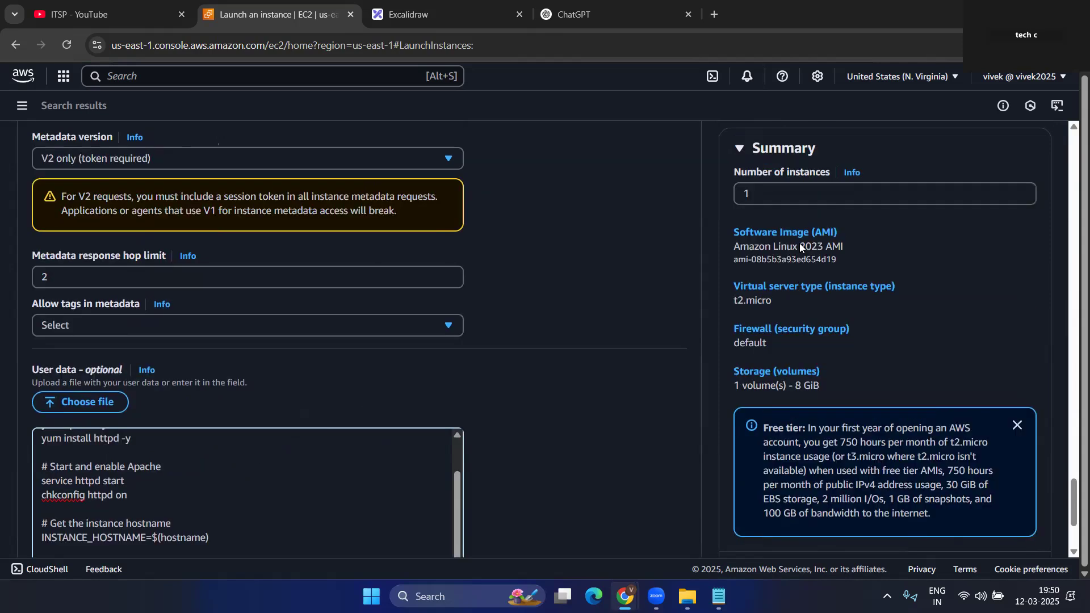
- Confirm the number of instances is 1 and launch the instance
{"action": "left_click", "coordinate": [761, 195]}
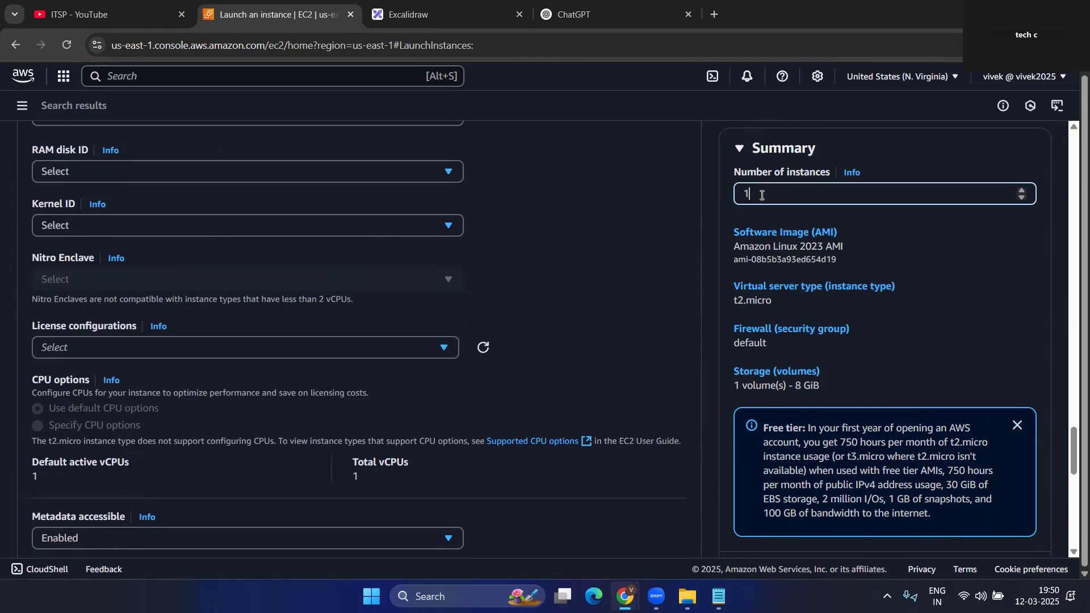
{"action": "scroll", "coordinate": [659, 321], "scroll_direction": "down", "scroll_amount": 10}
{"action": "left_click", "coordinate": [985, 480]}
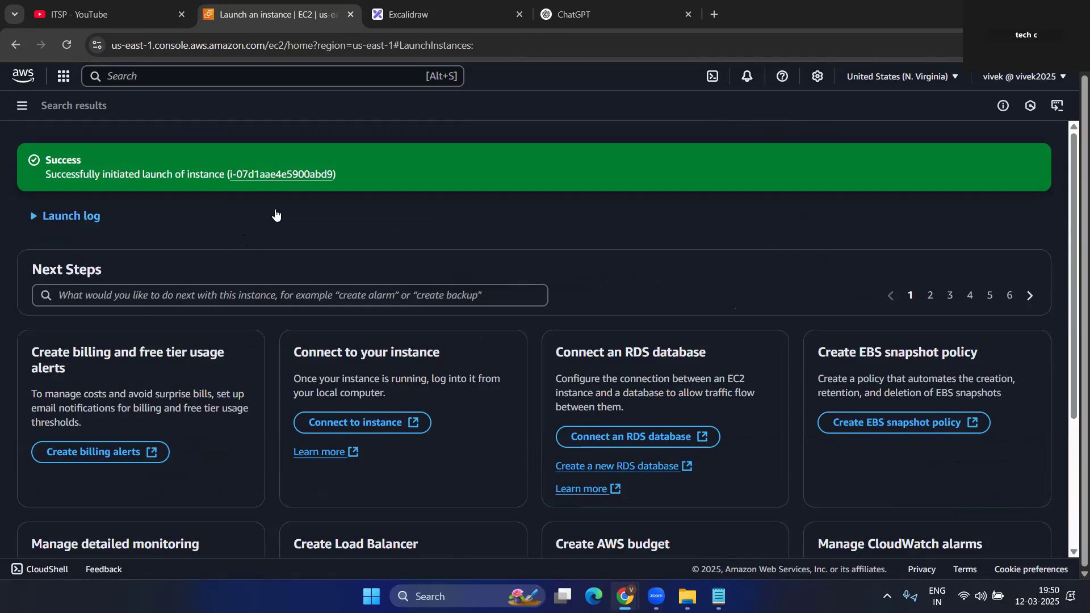
- Open the new instance in the instances list and refresh its status several times
{"action": "left_click", "coordinate": [272, 177]}
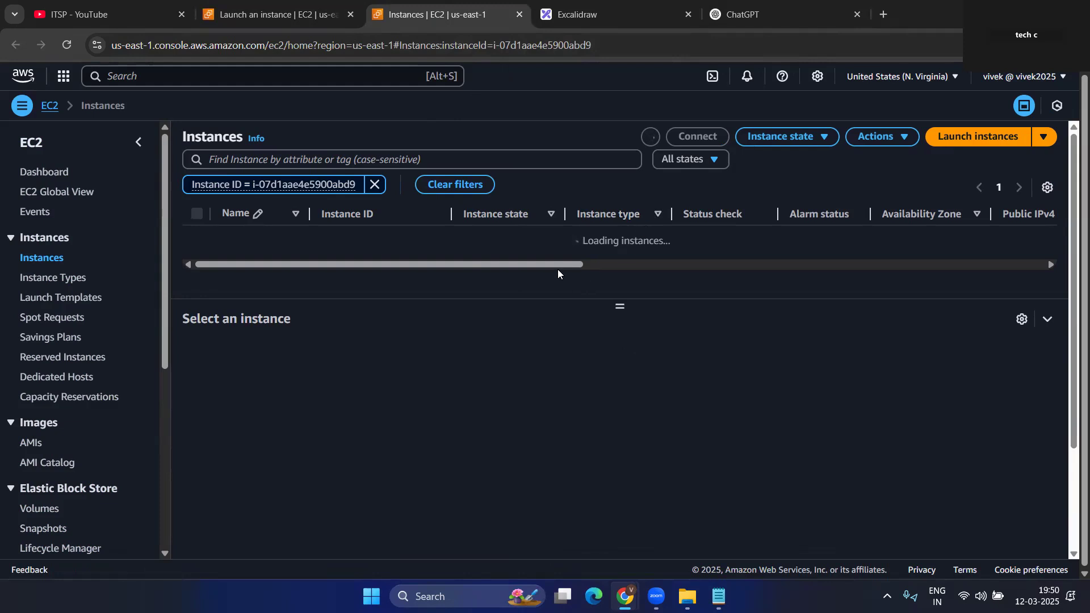
{"action": "left_click_drag", "start_coordinate": [559, 264], "coordinate": [380, 258]}
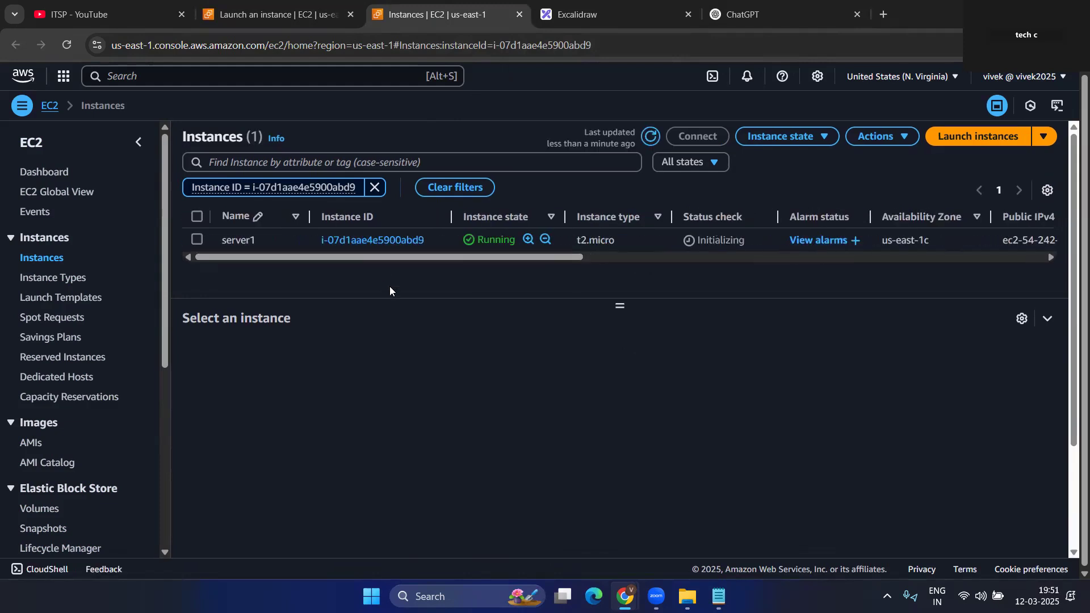
{"action": "left_click", "coordinate": [651, 137]}
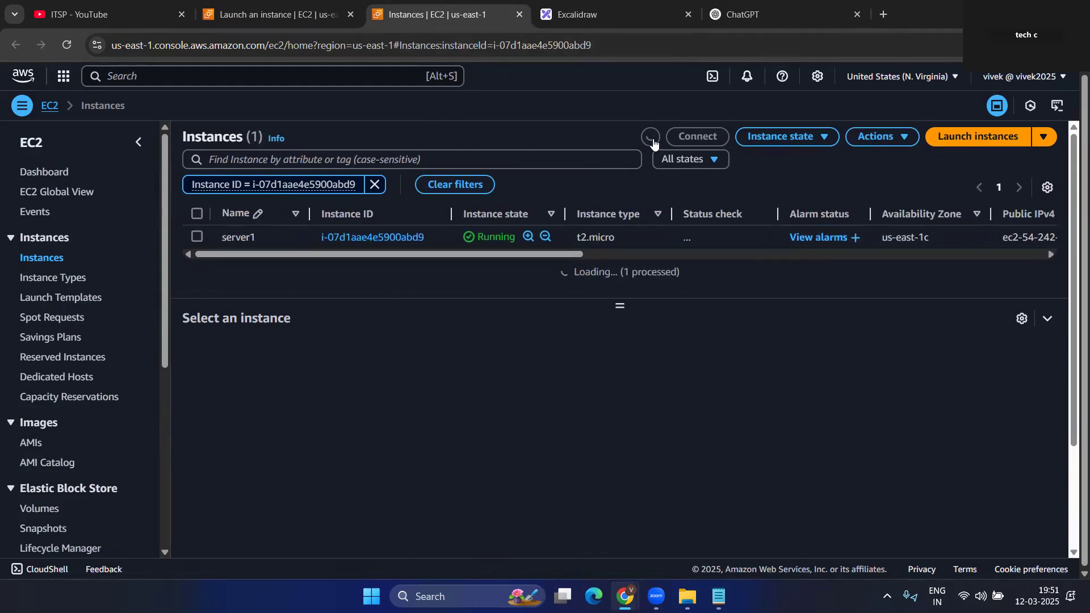
{"action": "left_click", "coordinate": [651, 139]}
{"action": "left_click", "coordinate": [651, 139]}
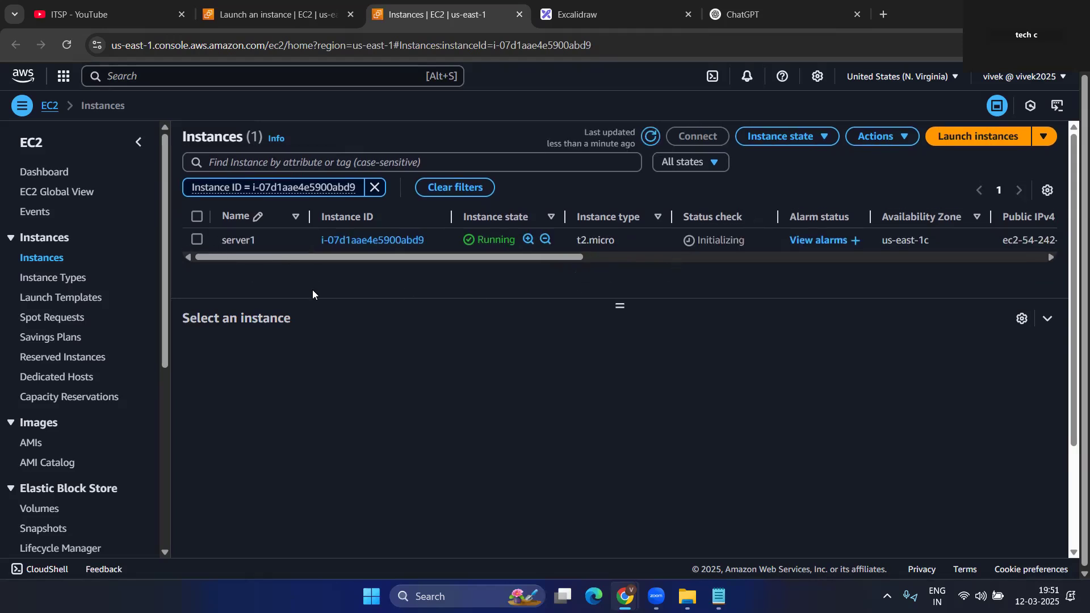
- Copy server1's public IPv4 address 54.242.210.206, then close the ChatGPT browser tab
{"action": "left_click", "coordinate": [195, 240]}
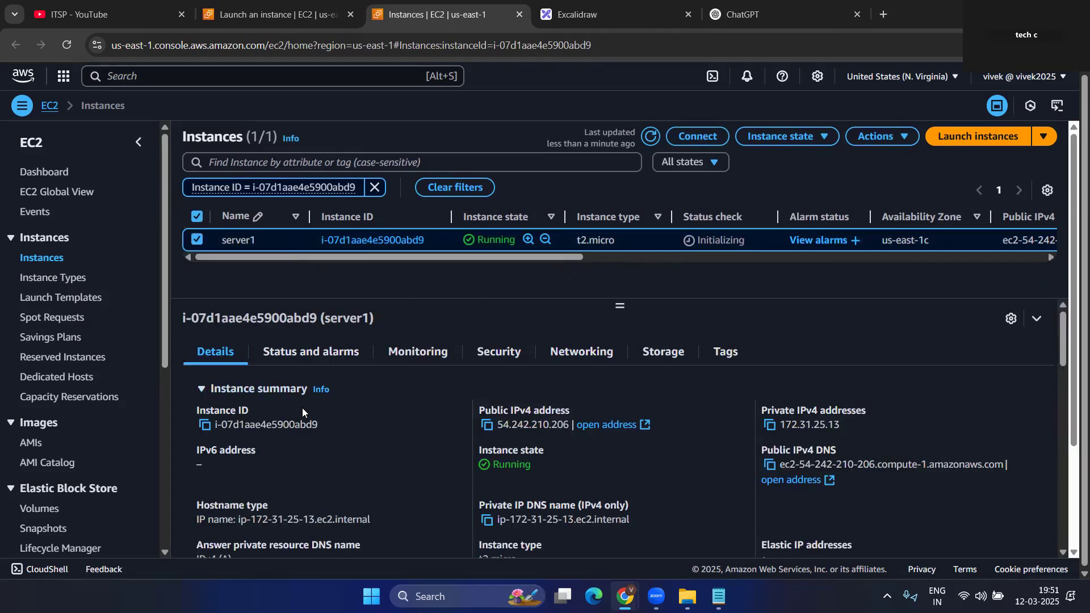
{"action": "left_click", "coordinate": [488, 428]}
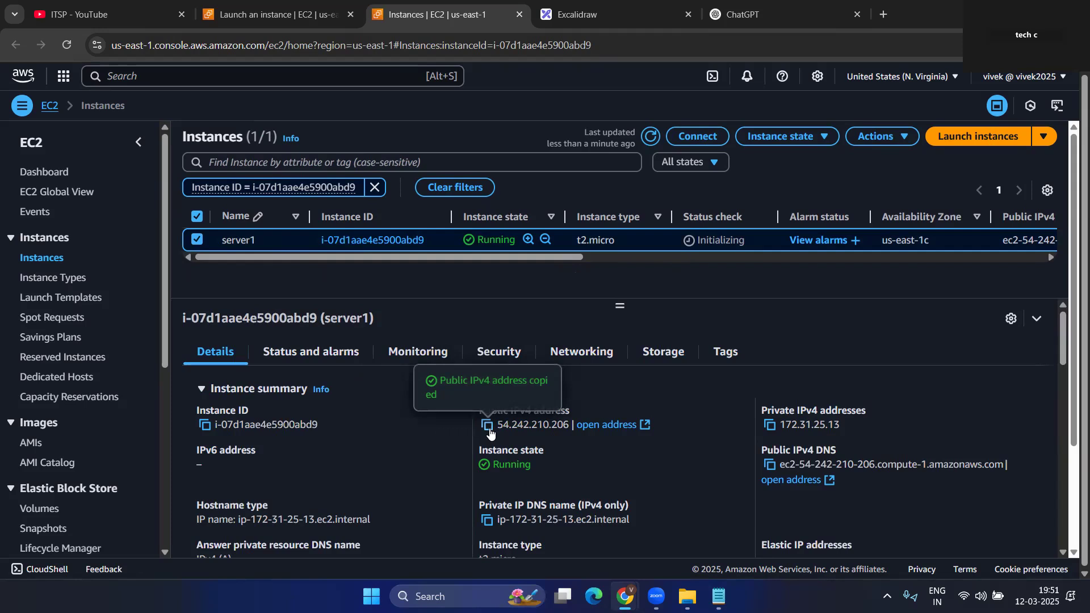
{"action": "left_click", "coordinate": [857, 17]}
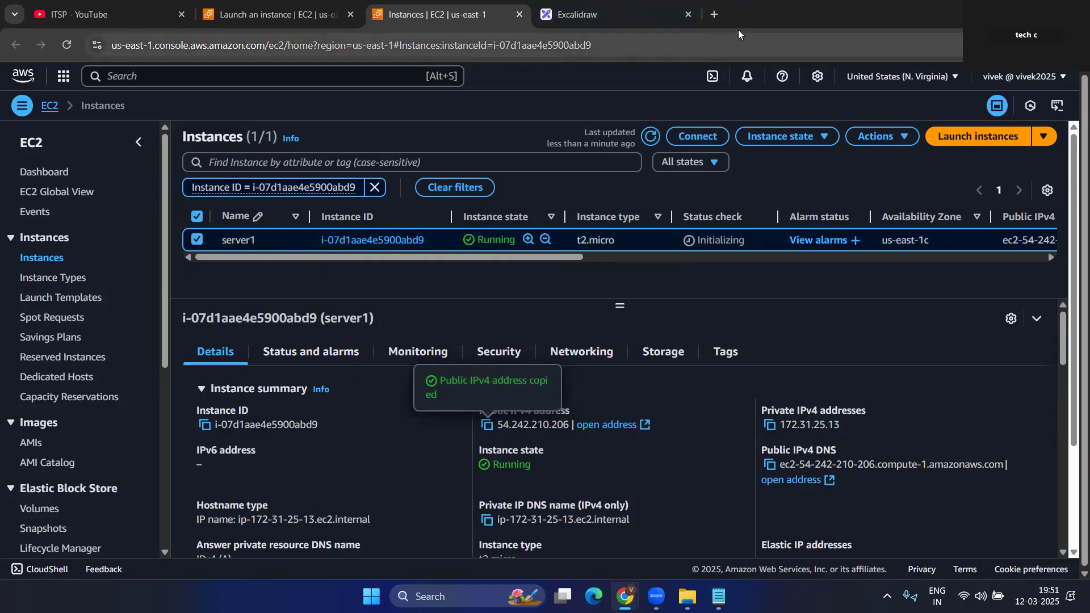
- Load server1's address 54.242.210.206 in a new browser tab
{"action": "left_click", "coordinate": [713, 14]}
{"action": "key", "text": "ctrl+v"}
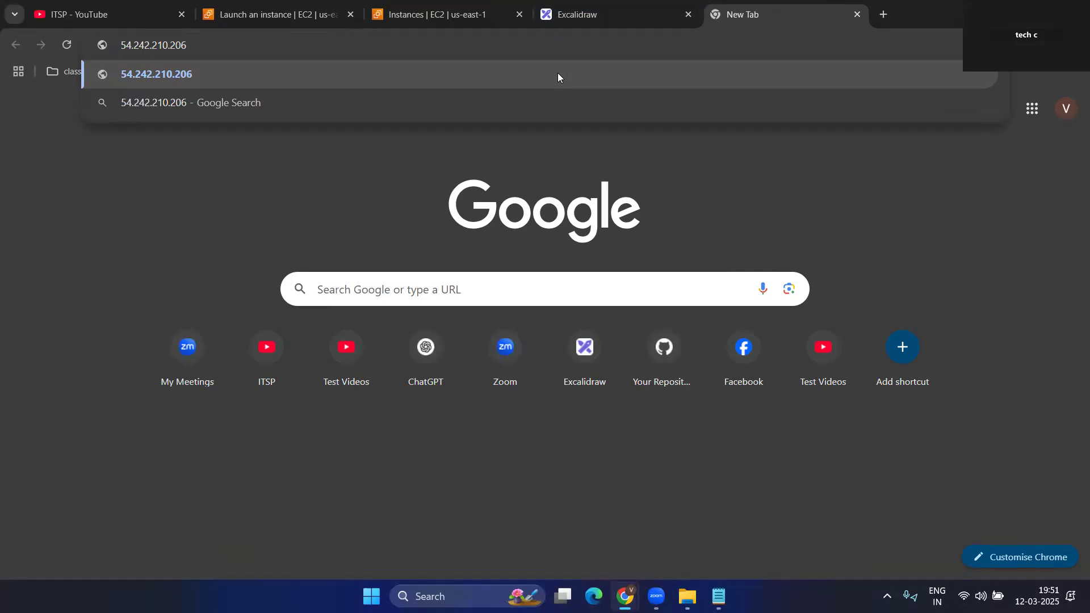
{"action": "left_click", "coordinate": [558, 73]}
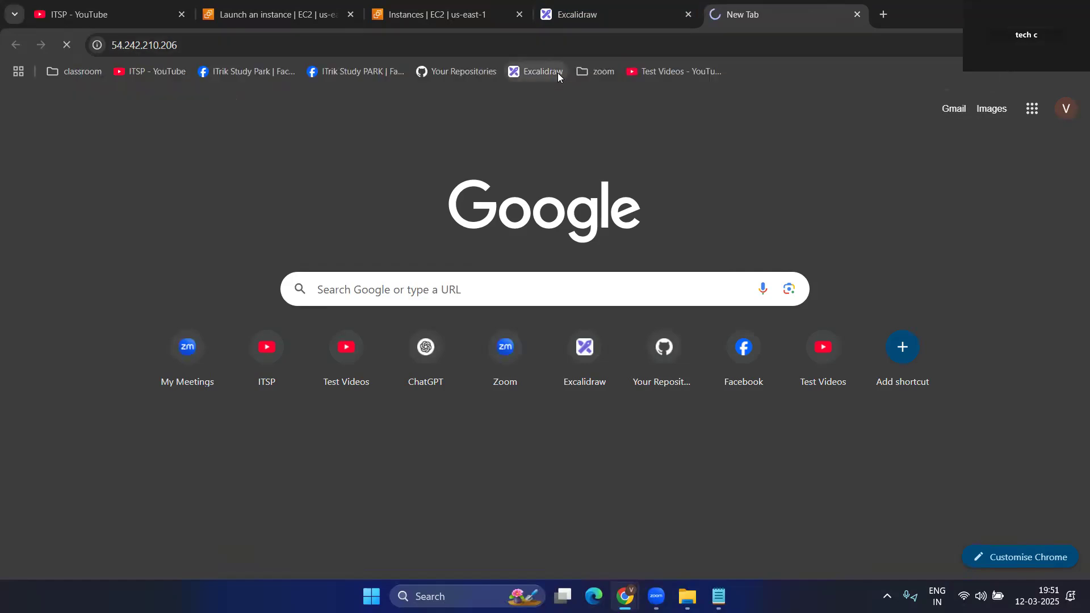
- Refresh the EC2 instances list and check whether 54.242.210.206 has loaded yet
{"action": "left_click", "coordinate": [456, 7]}
{"action": "left_click", "coordinate": [651, 136]}
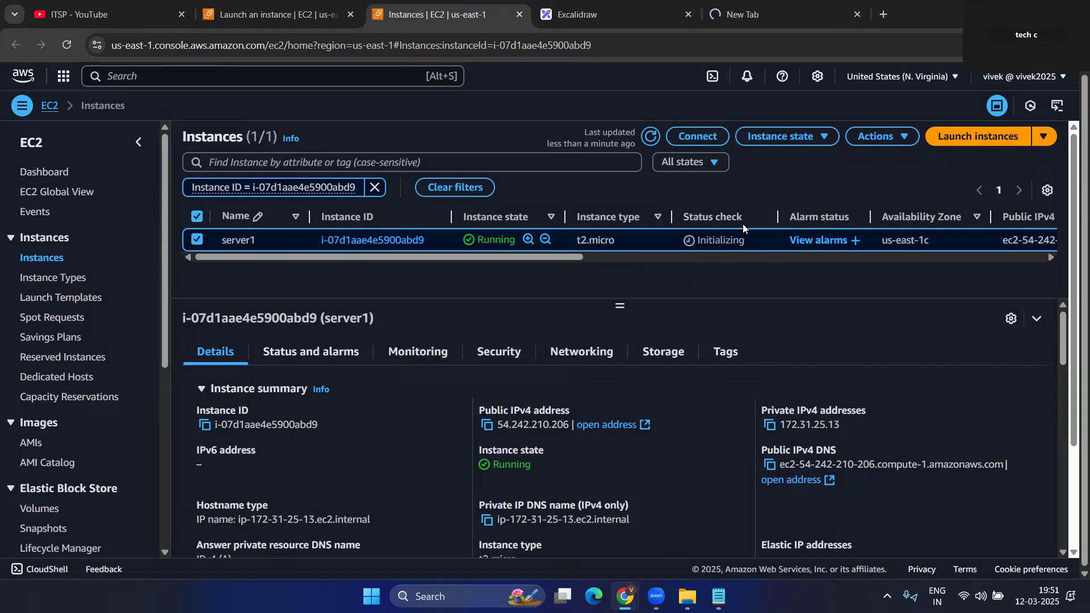
{"action": "left_click", "coordinate": [746, 5]}
{"action": "left_click", "coordinate": [477, 17]}
- Look over the Excalidraw ELB diagram, then go back to the still-loading 54.242.210.206 page
{"action": "left_click", "coordinate": [585, 4]}
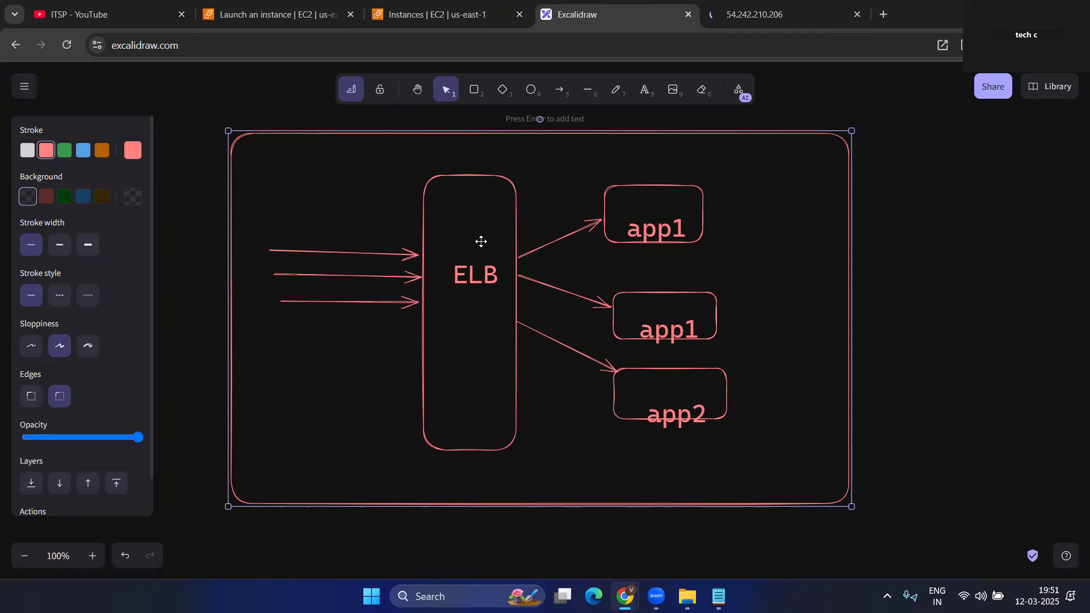
{"action": "left_click", "coordinate": [790, 4]}
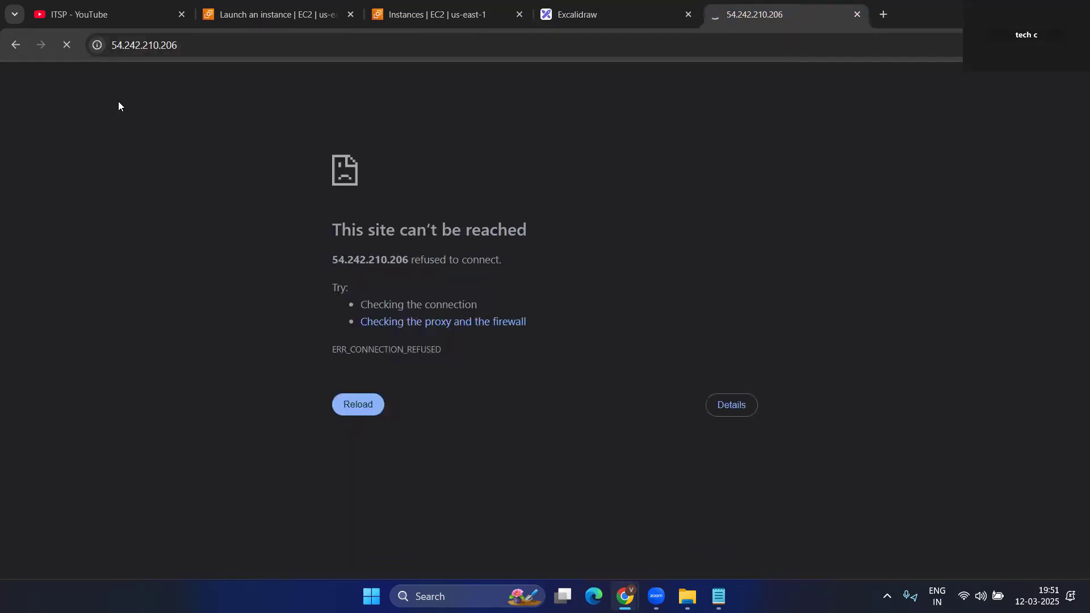
- Refresh server1 in the instances list, then reload 54.242.210.206 to show the Server 1 message
{"action": "left_click", "coordinate": [472, 18]}
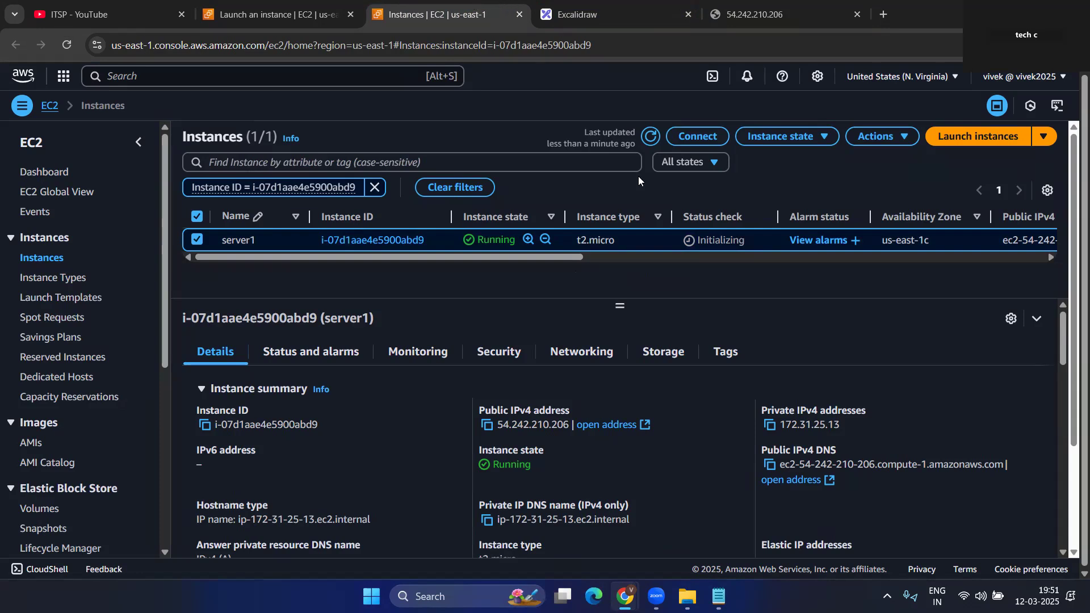
{"action": "left_click", "coordinate": [650, 137]}
{"action": "left_click", "coordinate": [651, 137]}
{"action": "left_click", "coordinate": [650, 137]}
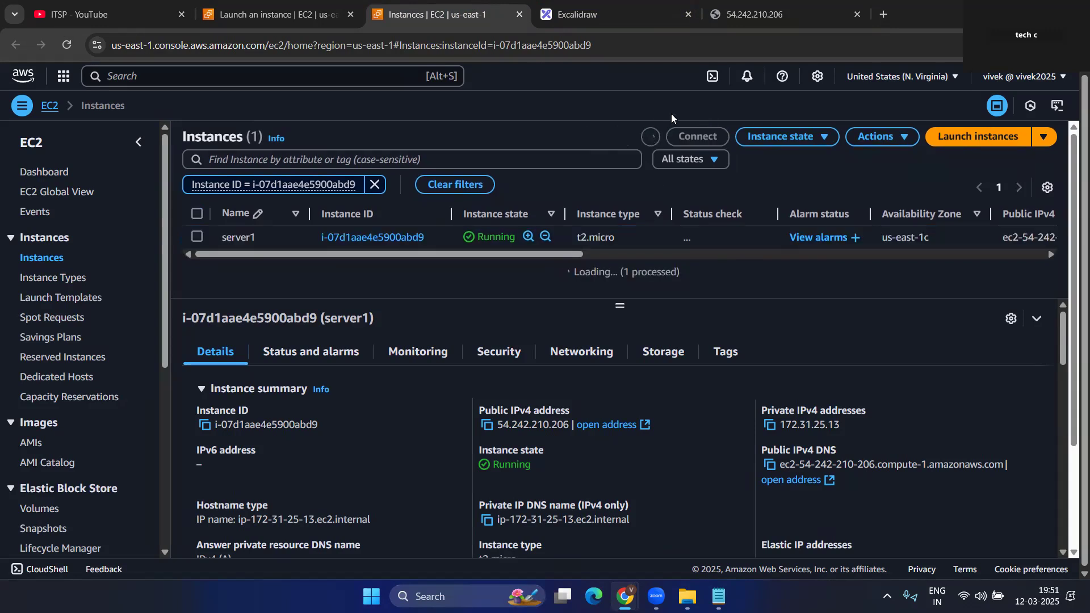
{"action": "key", "text": "ctrl+5"}
{"action": "left_click", "coordinate": [64, 45]}
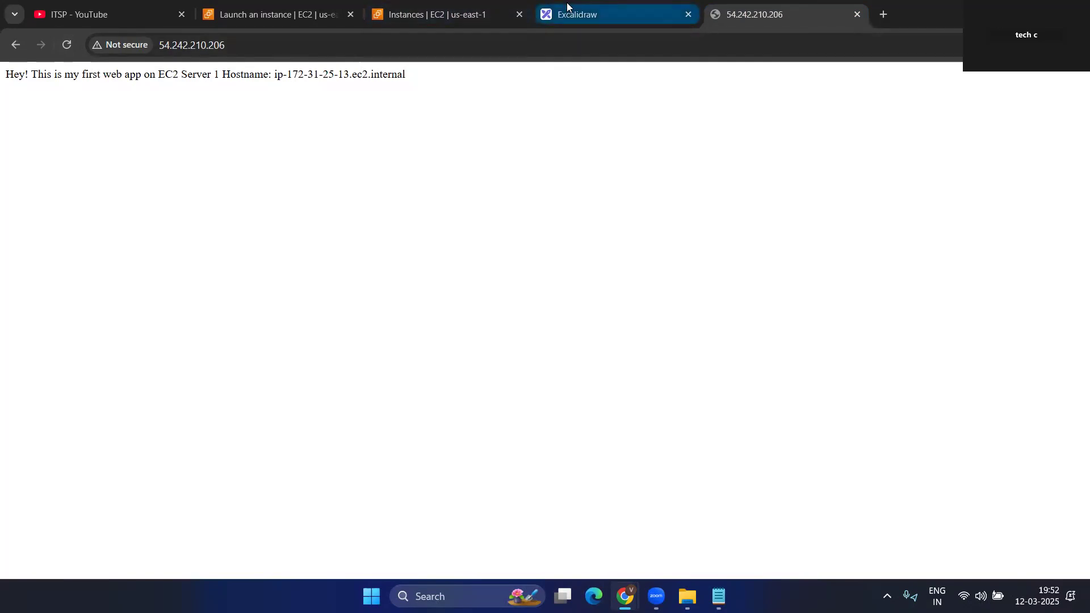
- Refresh the instances, reload the web app at 54.242.210.206 and highlight its hostname IP
{"action": "left_click", "coordinate": [439, 4]}
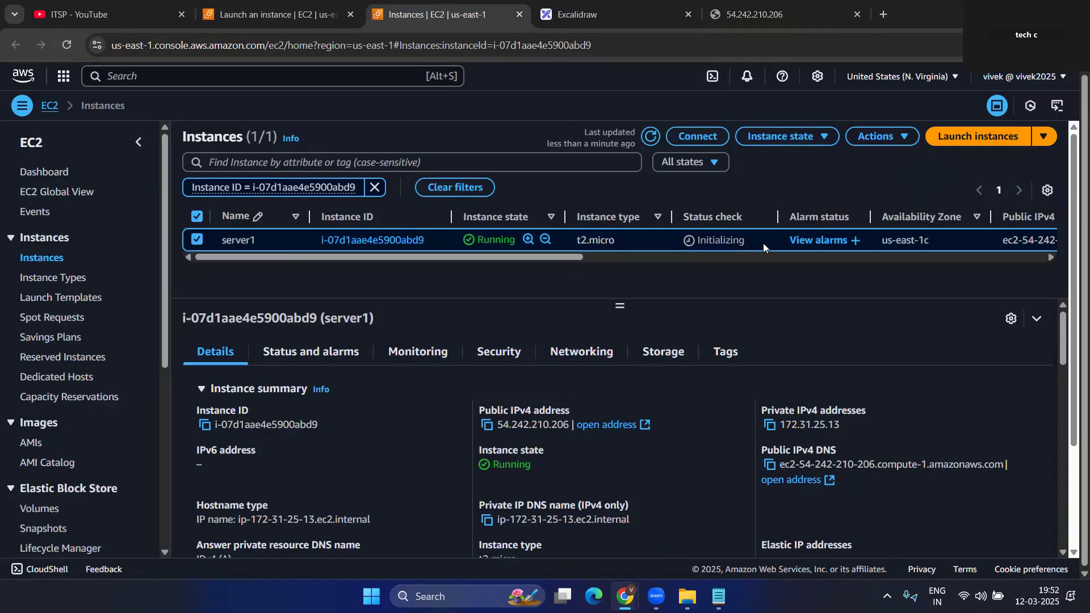
{"action": "left_click", "coordinate": [650, 135]}
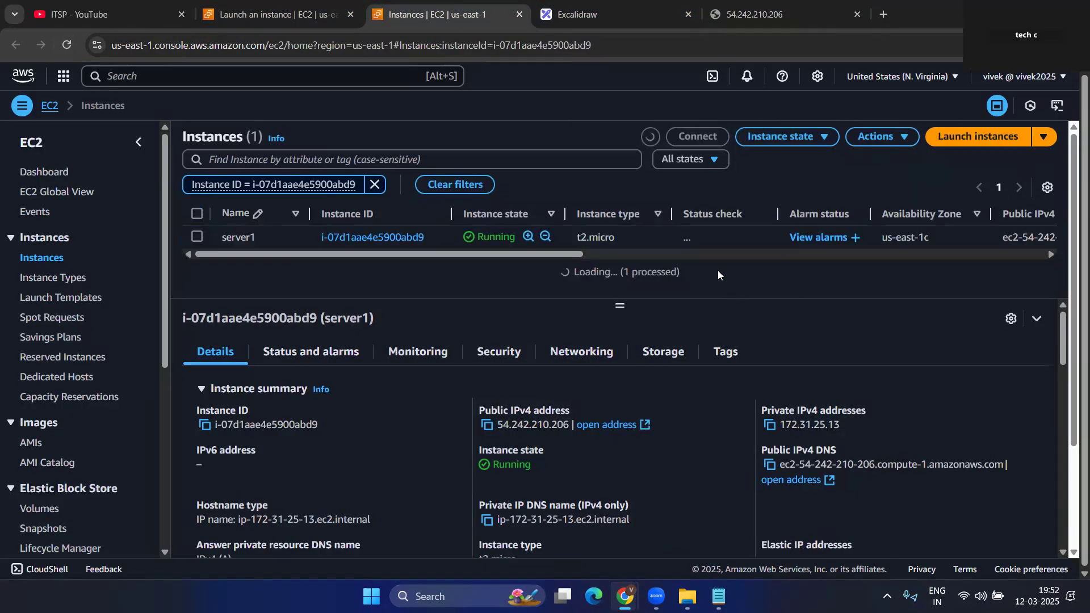
{"action": "left_click", "coordinate": [737, 14]}
{"action": "left_click", "coordinate": [67, 44]}
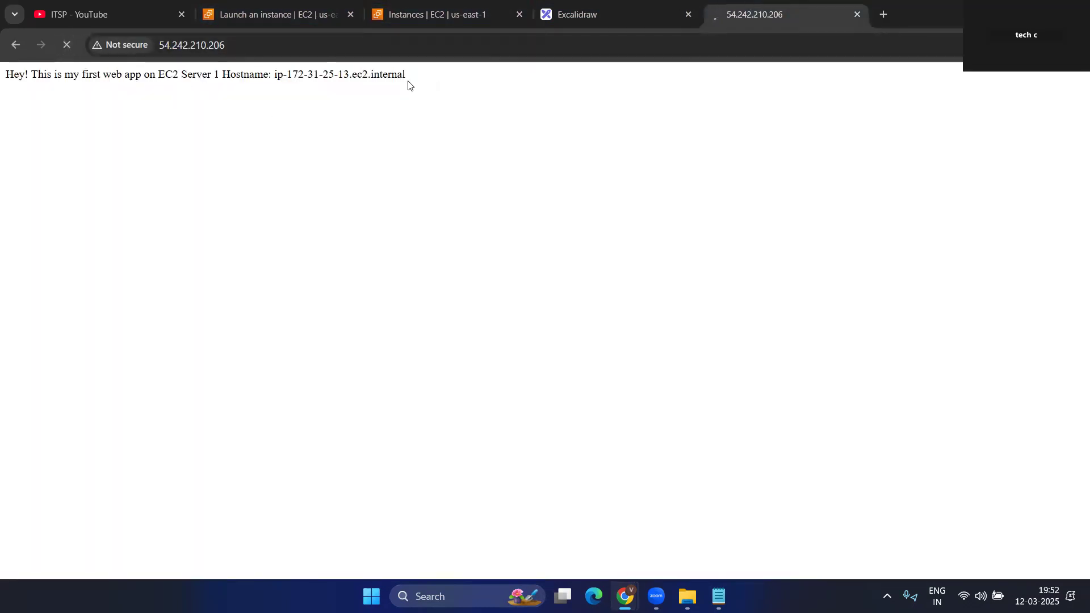
{"action": "left_click_drag", "start_coordinate": [286, 75], "coordinate": [333, 69]}
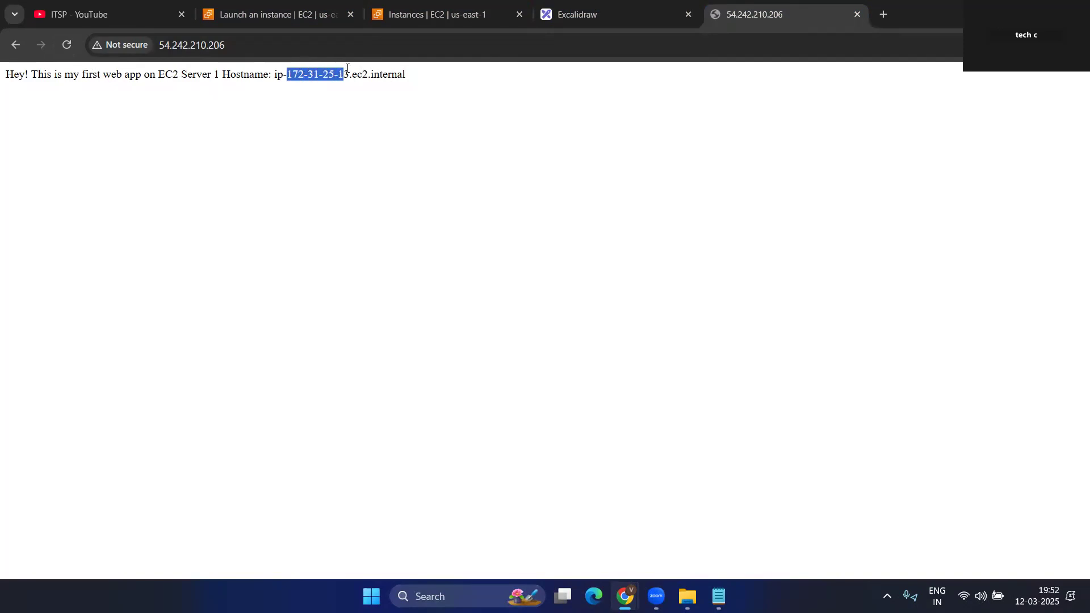
- Match hostname ip-172-31-25-13 against server1's private IPv4 172.31.25.13, ending on the instances list
{"action": "left_click", "coordinate": [590, 16]}
{"action": "left_click", "coordinate": [429, 7]}
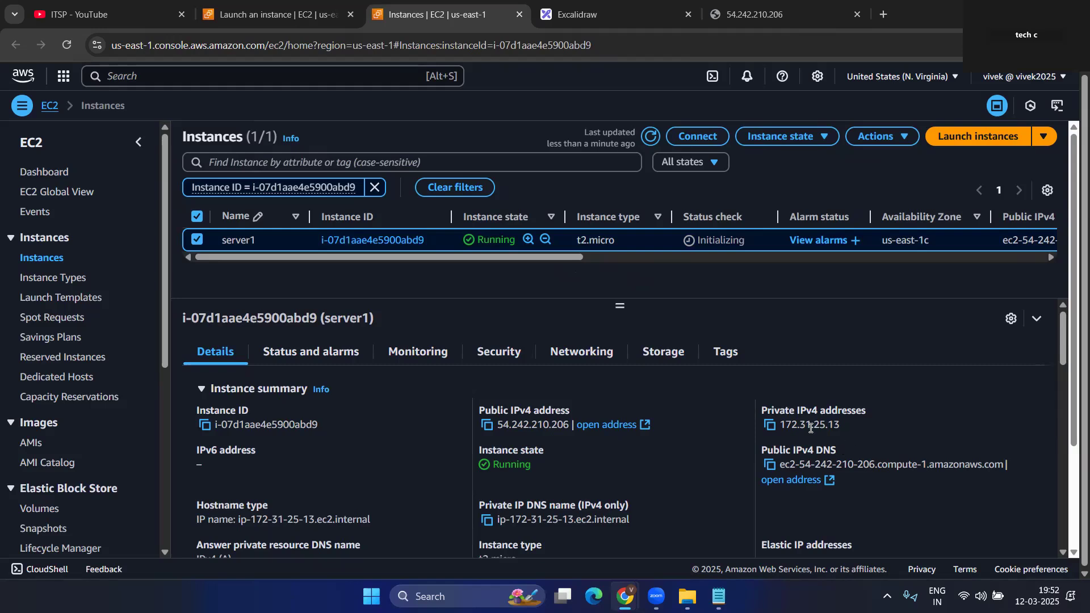
{"action": "left_click_drag", "start_coordinate": [761, 408], "coordinate": [856, 425]}
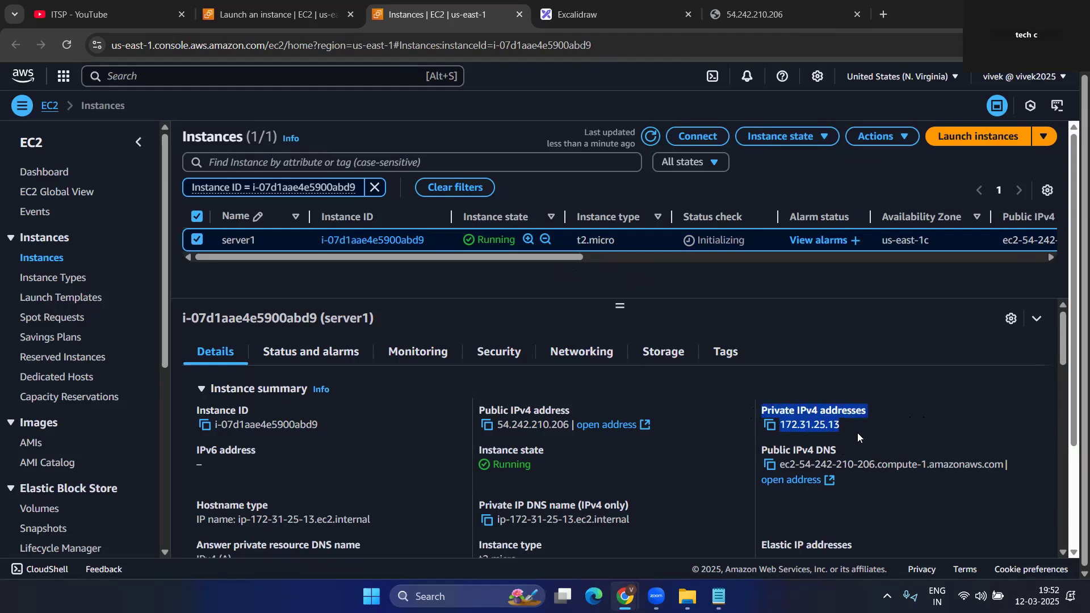
{"action": "left_click", "coordinate": [709, 16]}
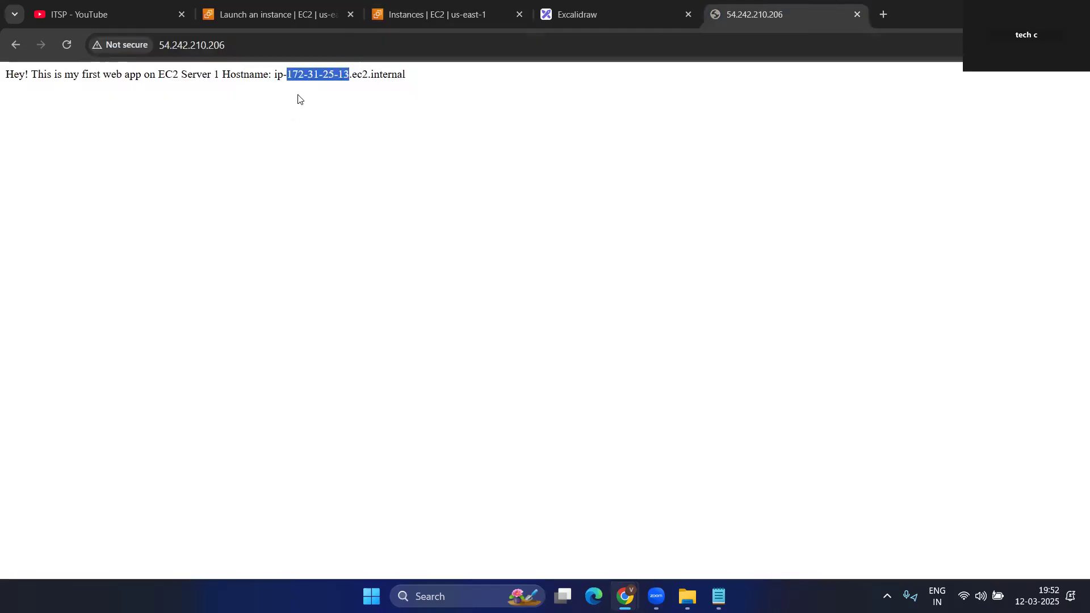
{"action": "left_click", "coordinate": [290, 79]}
{"action": "left_click_drag", "start_coordinate": [289, 73], "coordinate": [349, 75]}
{"action": "left_click", "coordinate": [446, 163]}
{"action": "left_click", "coordinate": [457, 5]}
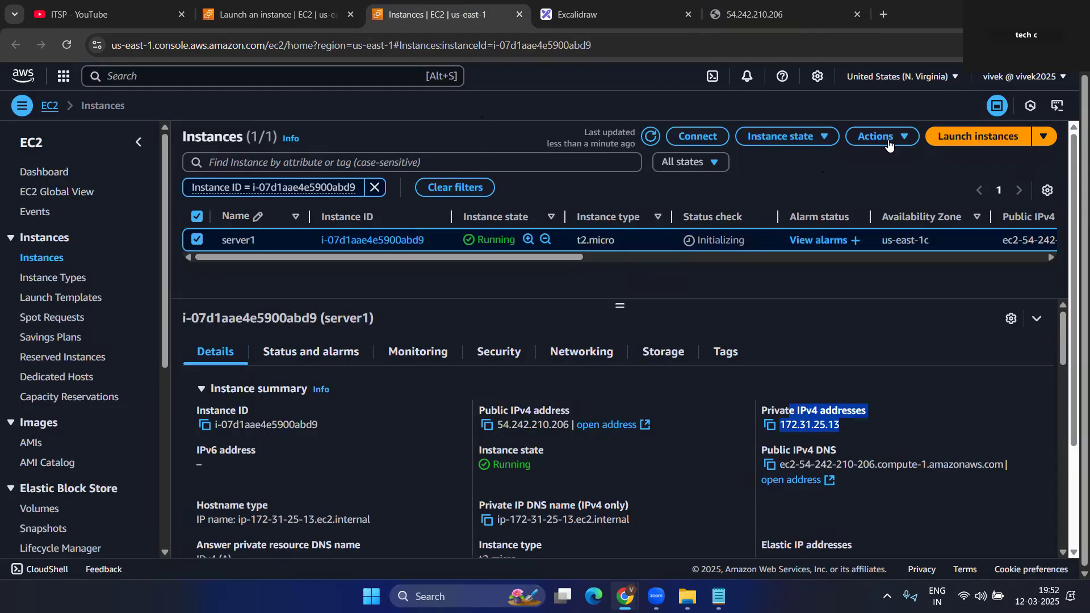
- Start launching more instances like server1 and set the instance count to 2
{"action": "left_click", "coordinate": [1042, 141]}
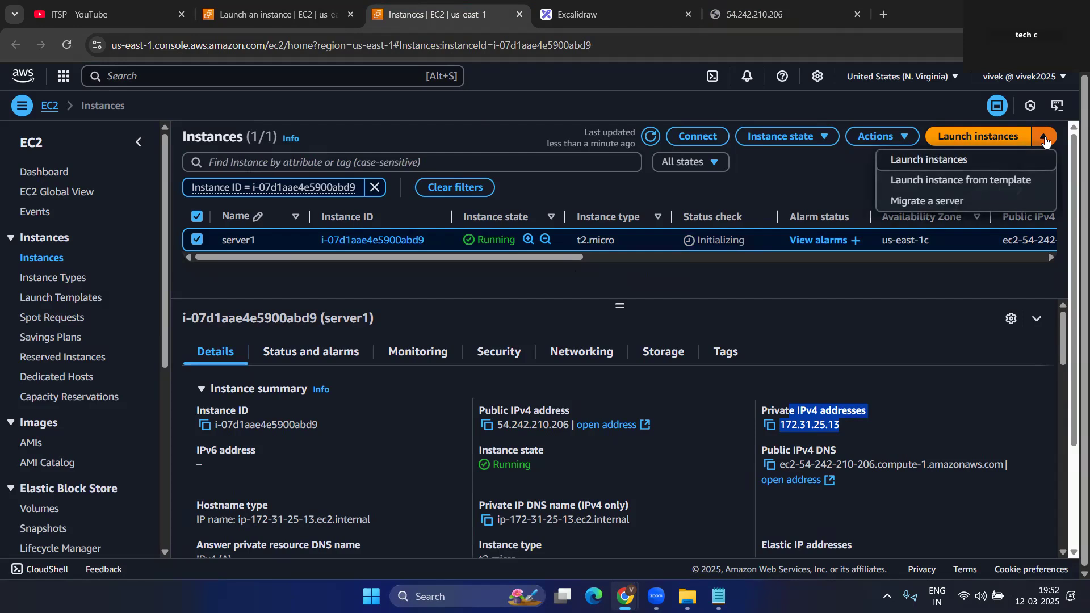
{"action": "left_click", "coordinate": [877, 136]}
{"action": "left_click", "coordinate": [1043, 137]}
{"action": "left_click", "coordinate": [906, 138]}
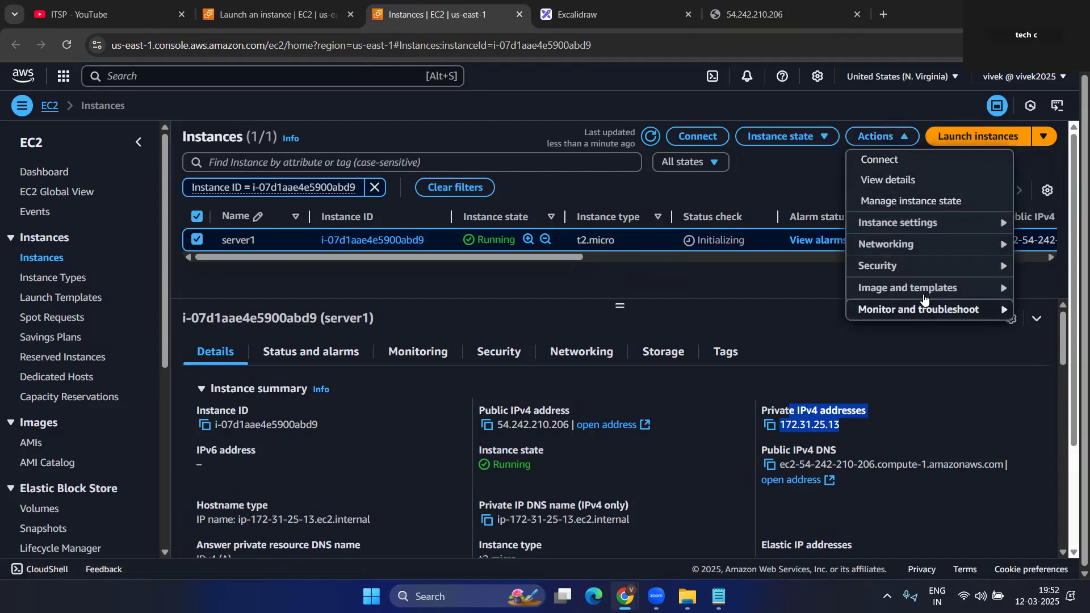
{"action": "mouse_move", "coordinate": [926, 293]}
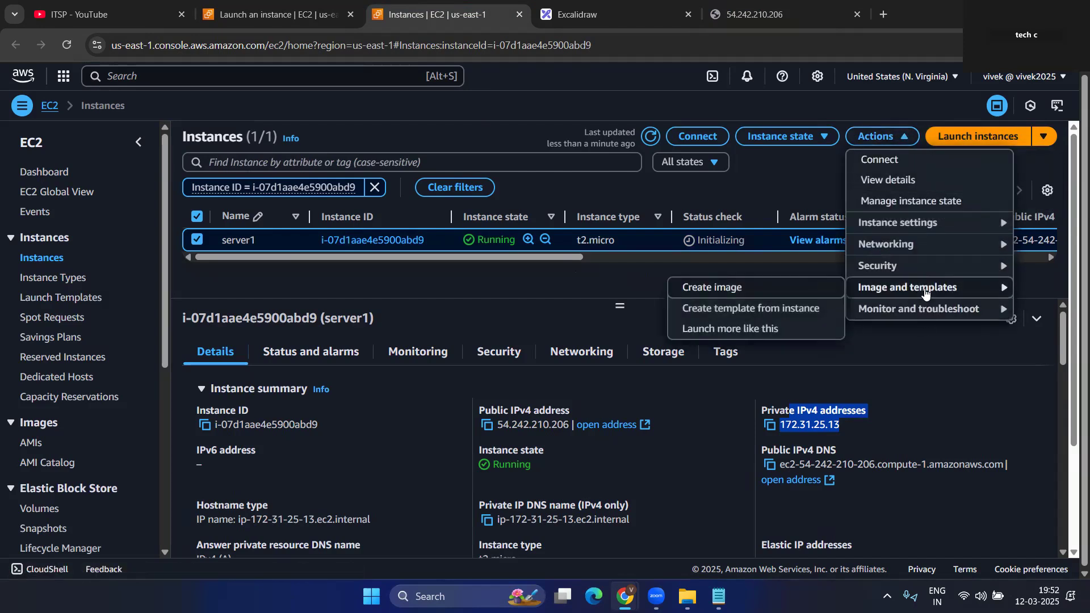
{"action": "left_click", "coordinate": [759, 334]}
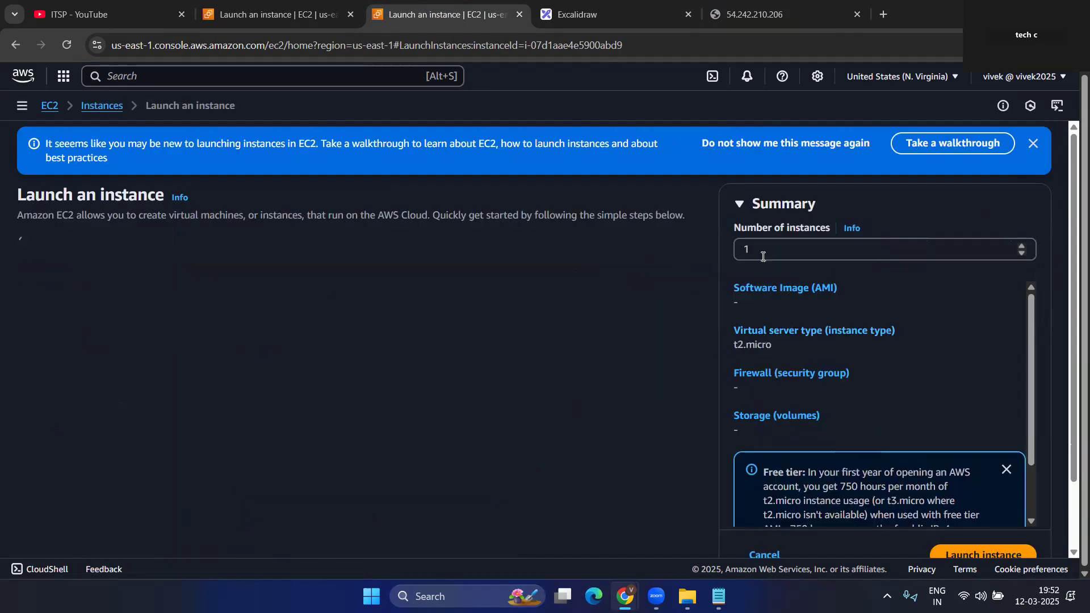
{"action": "left_click", "coordinate": [786, 249]}
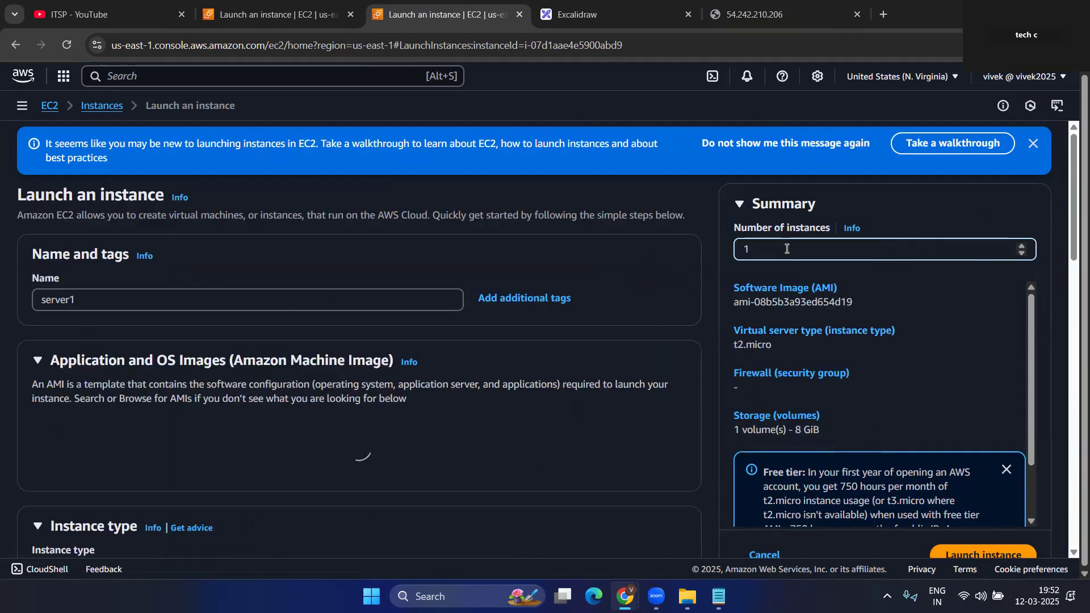
{"action": "key", "text": "BackSpace"}
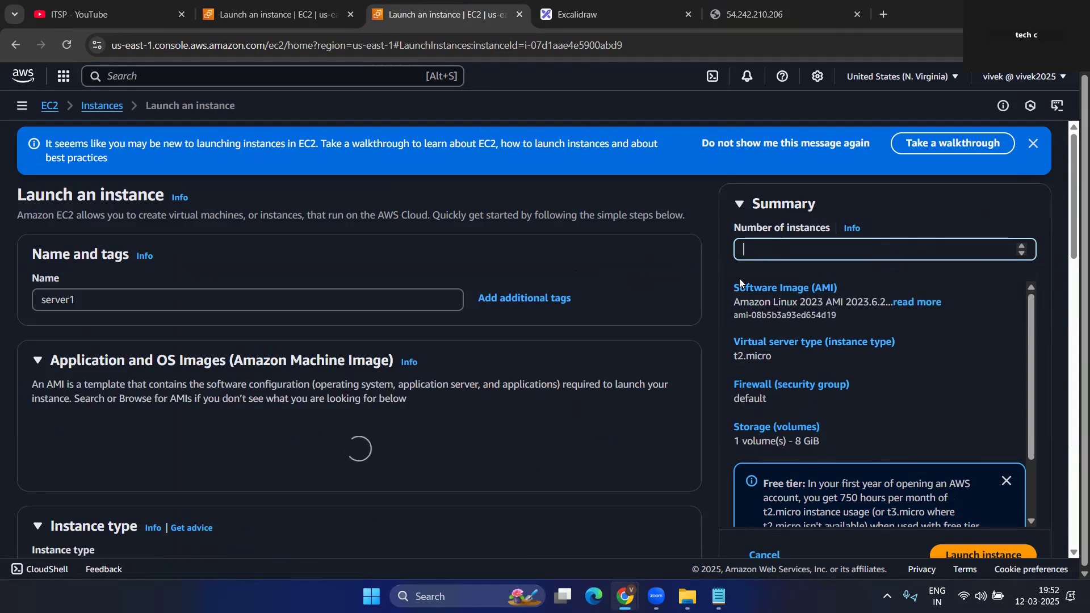
{"action": "type", "text": "2"}
- Expand Advanced details and attempt the launch, dismissing the new key pair prompt
{"action": "scroll", "coordinate": [239, 353], "scroll_direction": "down", "scroll_amount": 7}
{"action": "scroll", "coordinate": [263, 332], "scroll_direction": "down", "scroll_amount": 15}
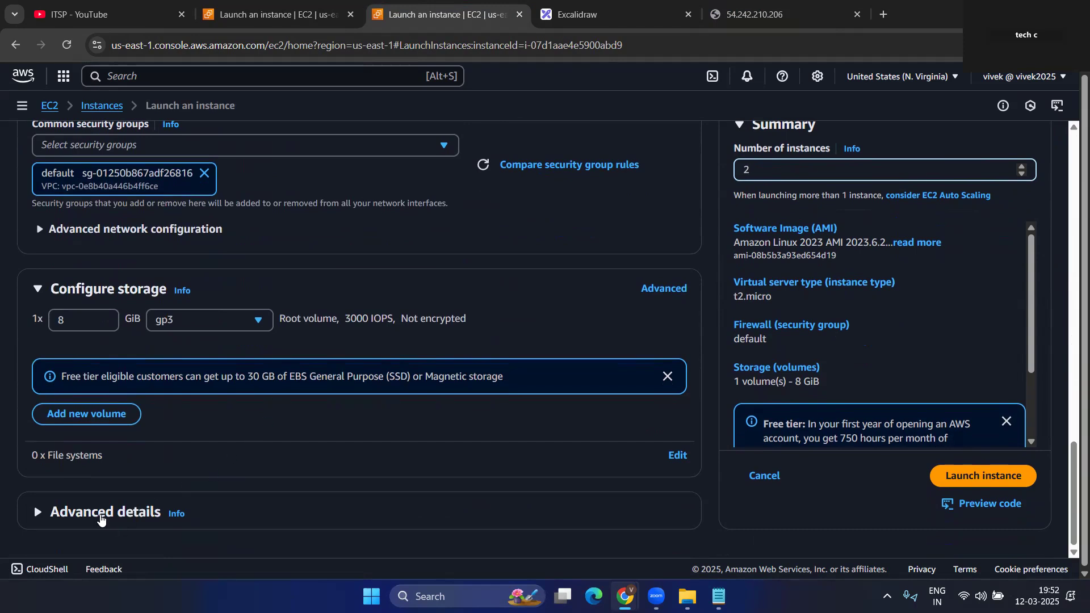
{"action": "left_click", "coordinate": [100, 513]}
{"action": "scroll", "coordinate": [173, 424], "scroll_direction": "down", "scroll_amount": 20}
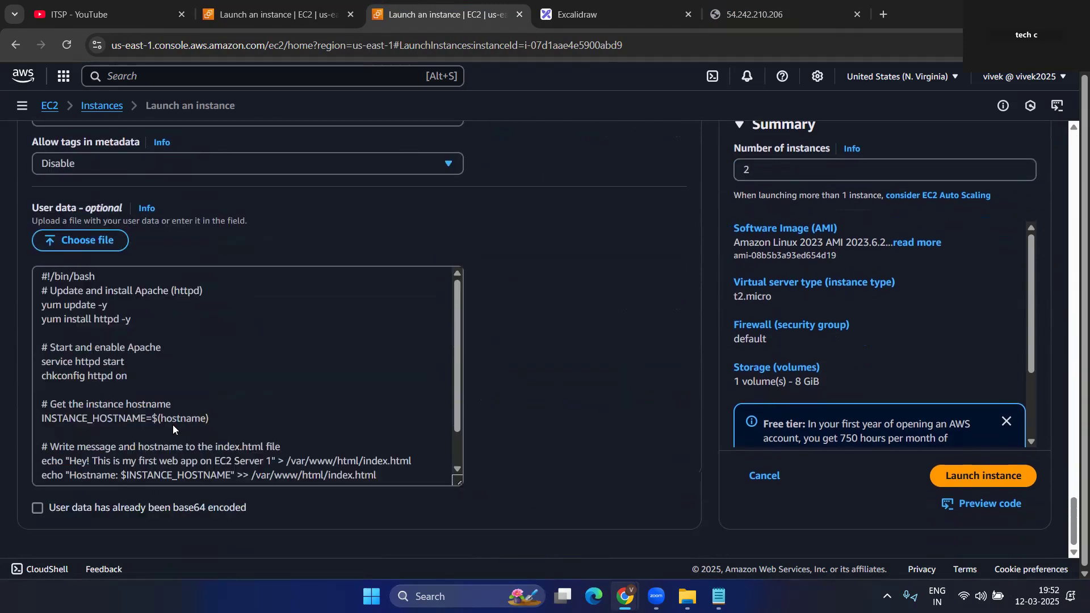
{"action": "left_click", "coordinate": [967, 478]}
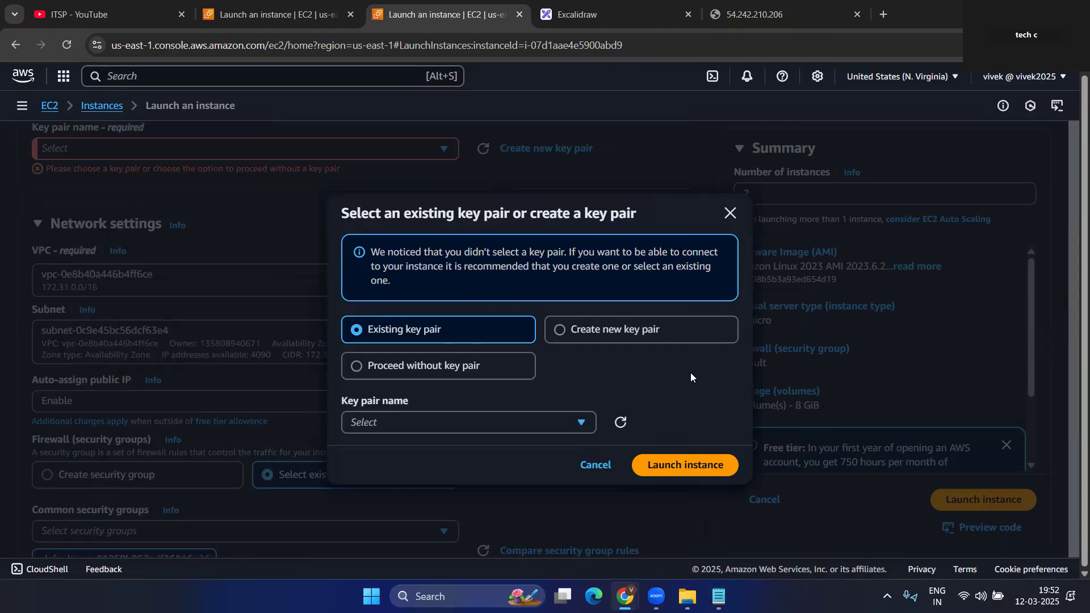
{"action": "left_click", "coordinate": [730, 213]}
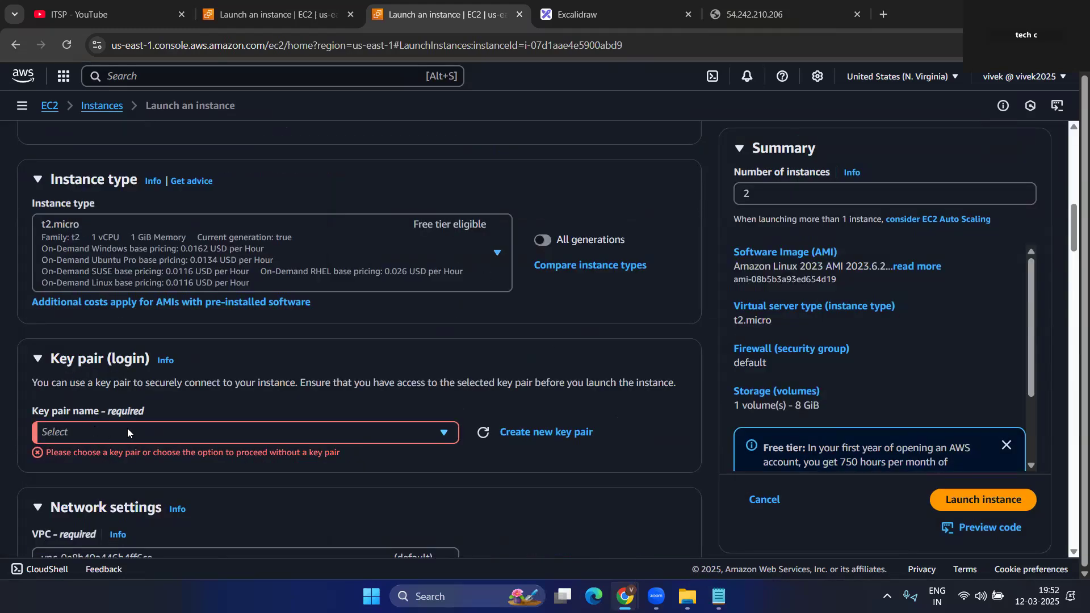
- Name the instances server2, choose key pair itpslab, and launch the two instances
{"action": "scroll", "coordinate": [209, 355], "scroll_direction": "up", "scroll_amount": 12}
{"action": "left_click", "coordinate": [94, 293]}
{"action": "type", "text": "2"}
{"action": "scroll", "coordinate": [182, 303], "scroll_direction": "down", "scroll_amount": 12}
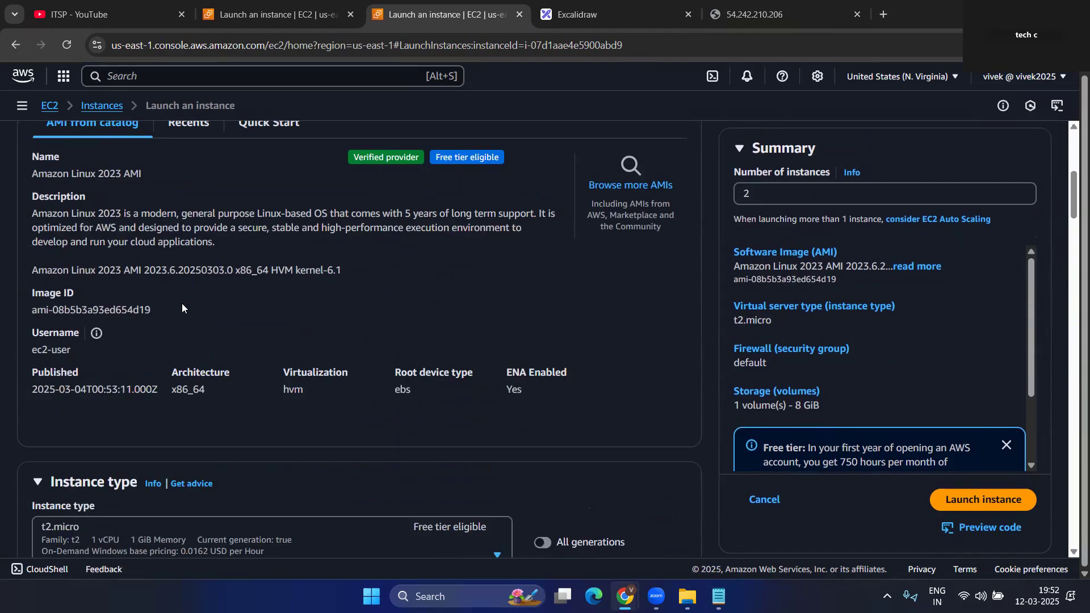
{"action": "left_click", "coordinate": [423, 289]}
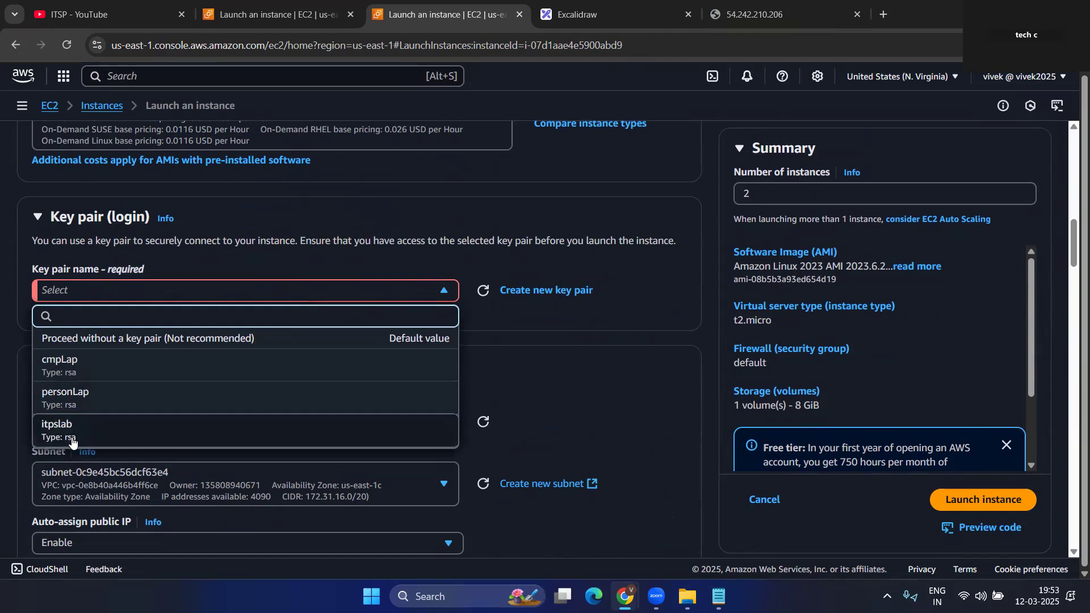
{"action": "left_click", "coordinate": [69, 432]}
{"action": "left_click", "coordinate": [962, 503]}
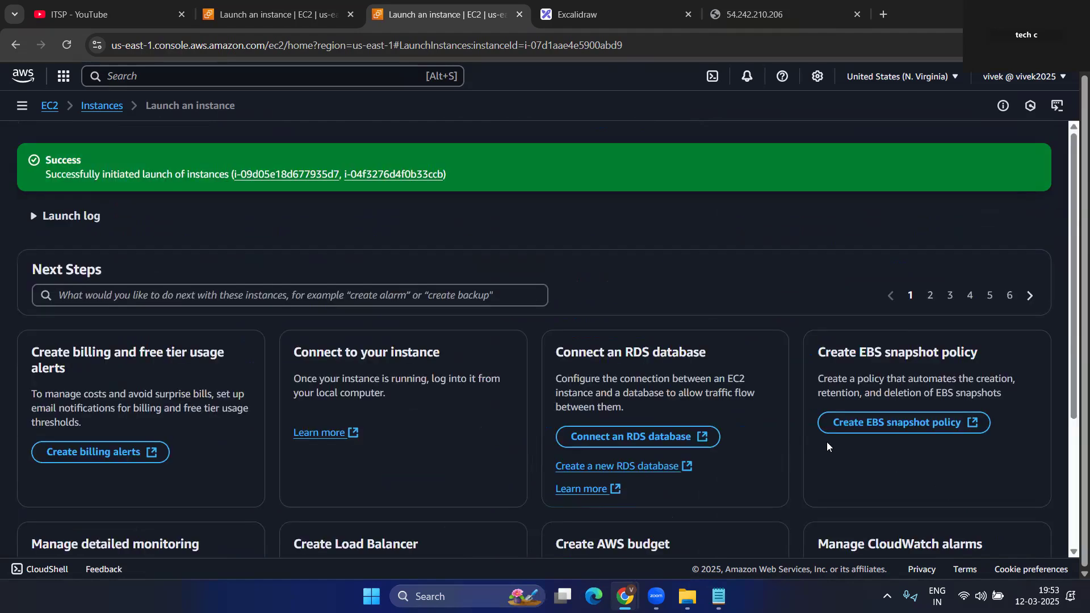
- In the refreshed instances list, rename one new server2 instance to server3
{"action": "left_click", "coordinate": [340, 7]}
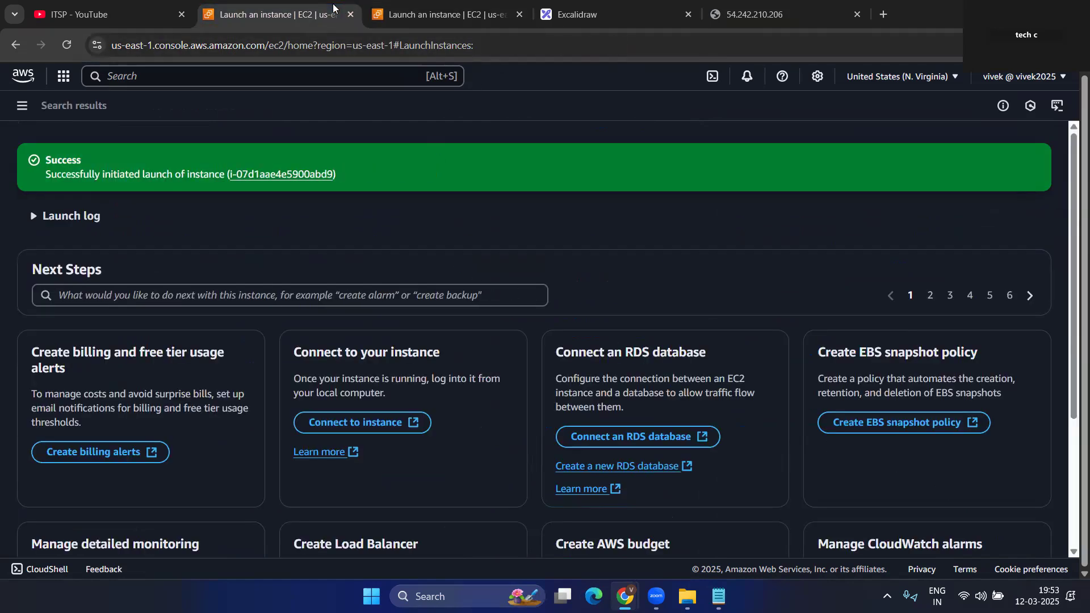
{"action": "left_click", "coordinate": [406, 6]}
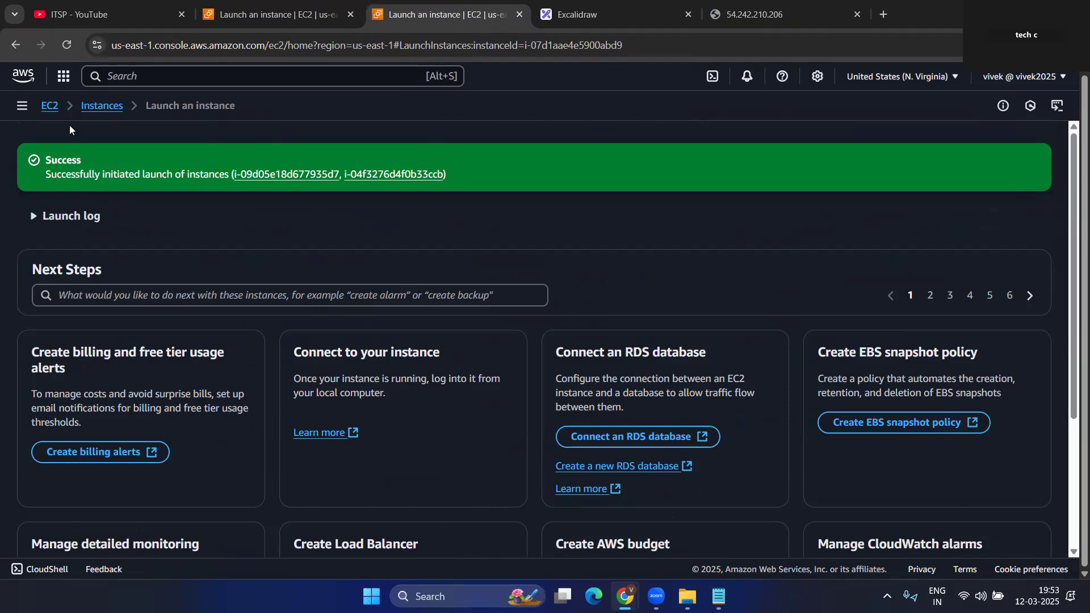
{"action": "left_click", "coordinate": [102, 105]}
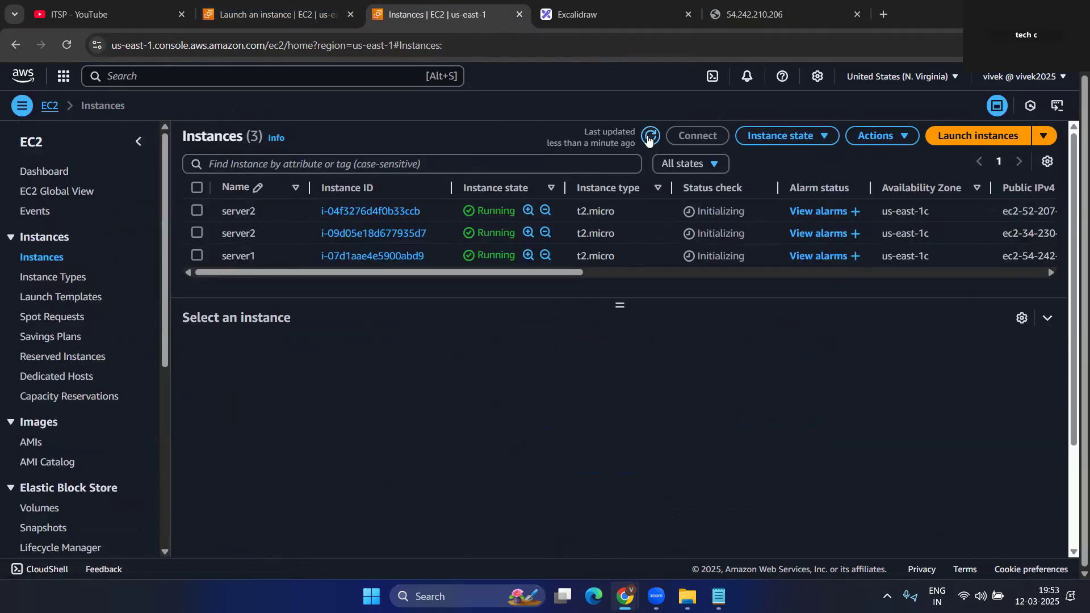
{"action": "left_click", "coordinate": [650, 136]}
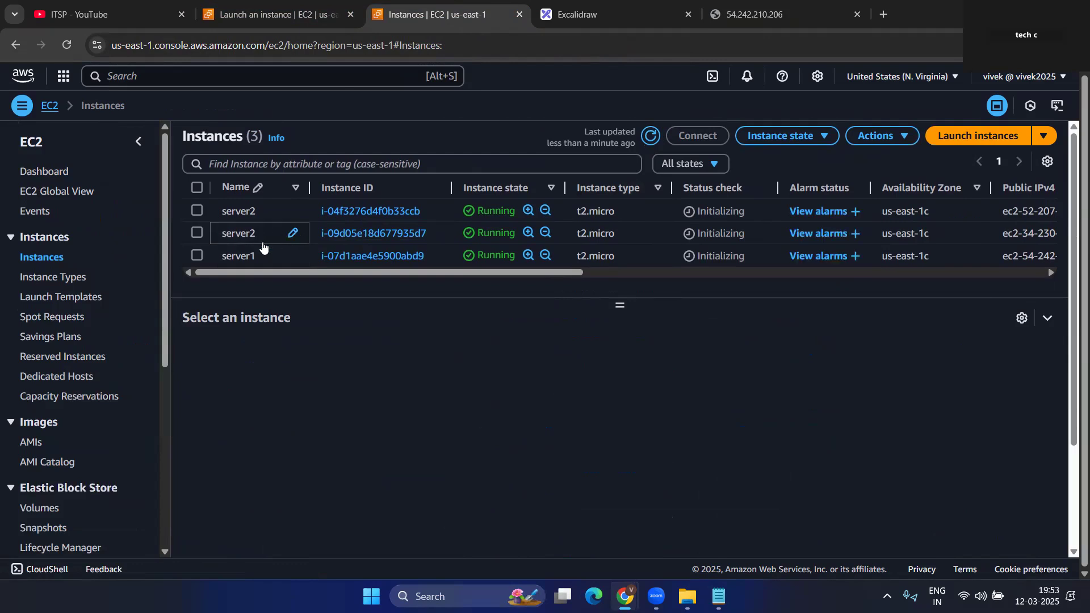
{"action": "left_click", "coordinate": [292, 234]}
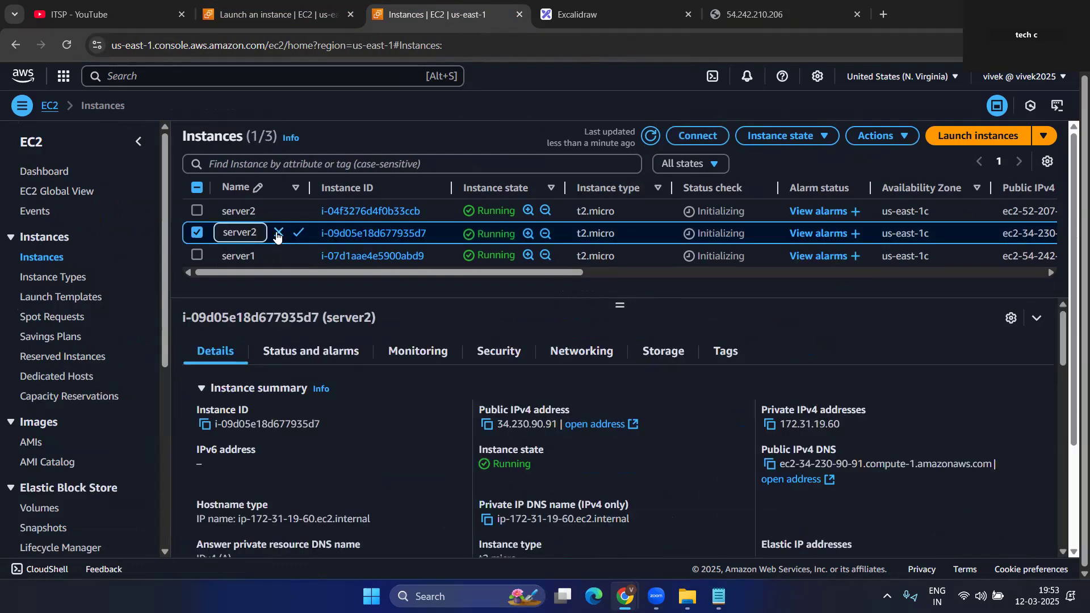
{"action": "type", "text": "3"}
{"action": "key", "text": "Return"}
- Select the remaining server2 and copy its public IPv4 address 52.207.225.116
{"action": "left_click", "coordinate": [197, 233]}
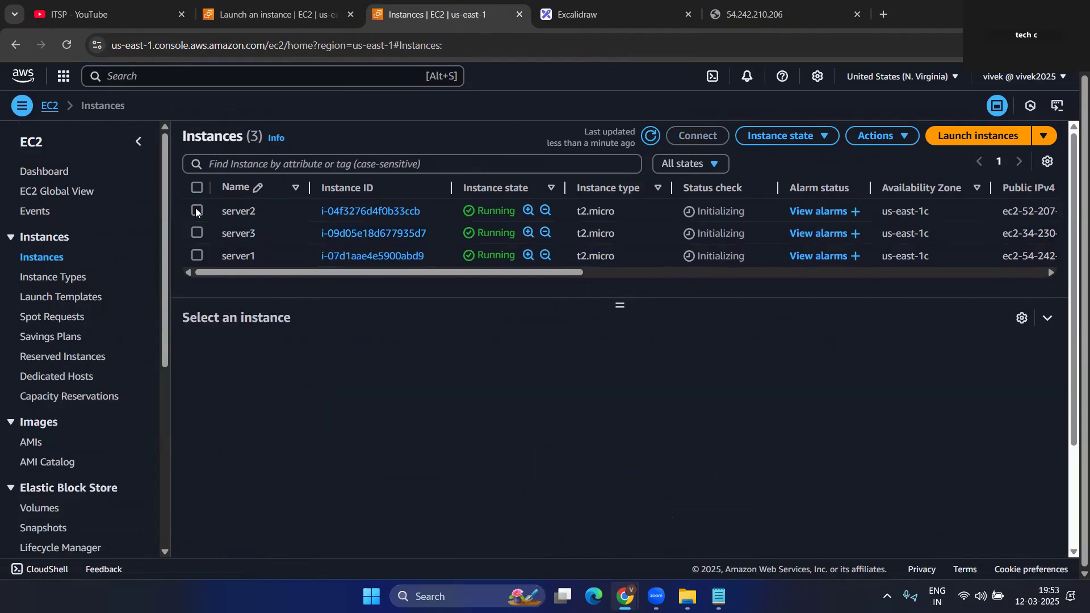
{"action": "left_click", "coordinate": [196, 210]}
{"action": "left_click", "coordinate": [487, 424]}
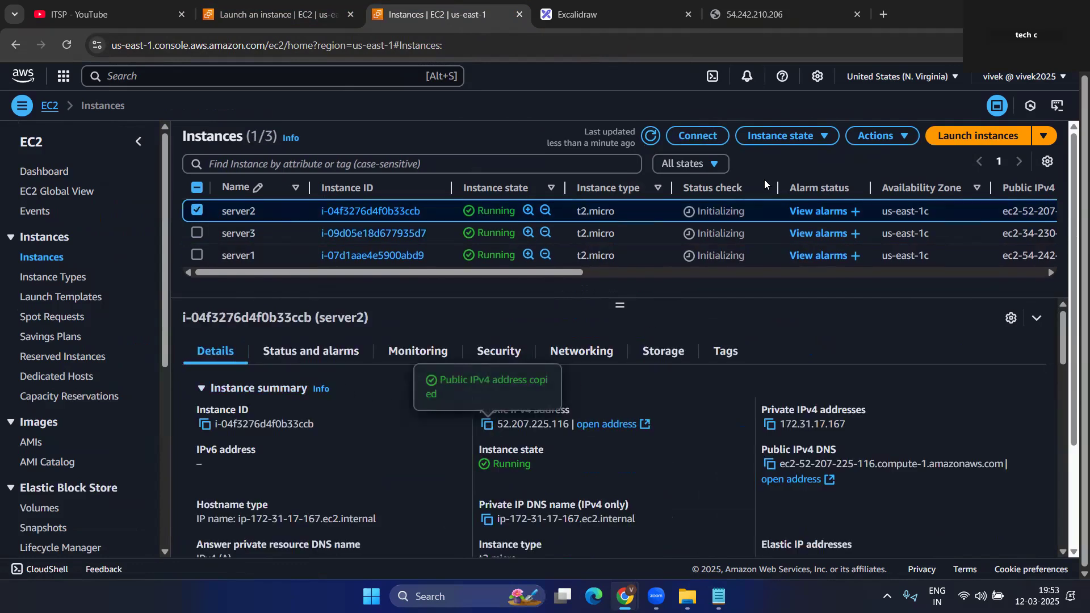
{"action": "left_click", "coordinate": [787, 11]}
- Load server2's address 52.207.225.116 in a new browser tab
{"action": "left_click", "coordinate": [880, 15]}
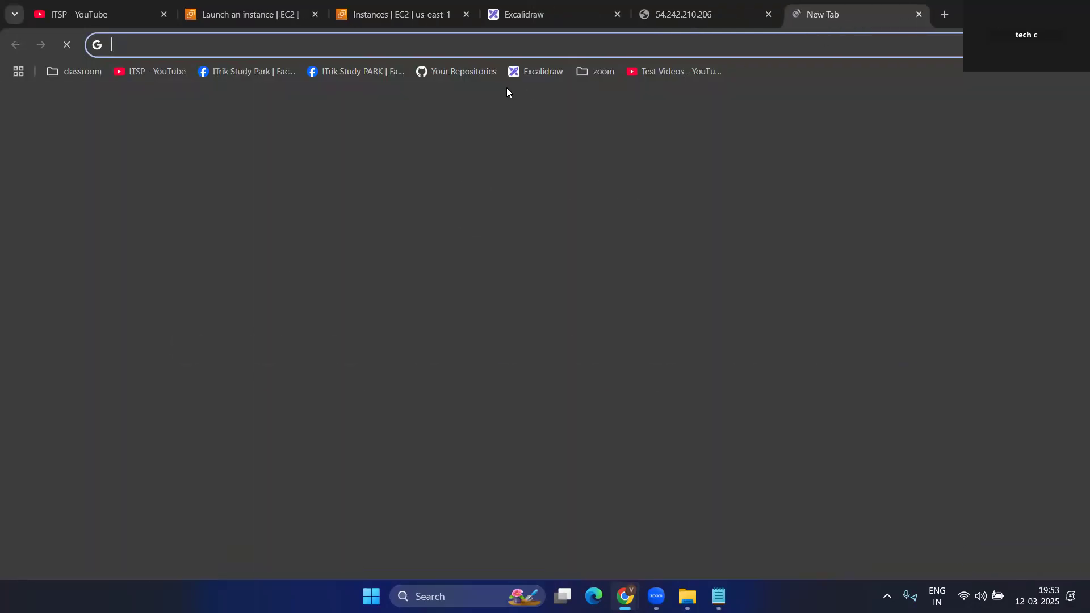
{"action": "key", "text": "ctrl+v"}
{"action": "key", "text": "Return"}
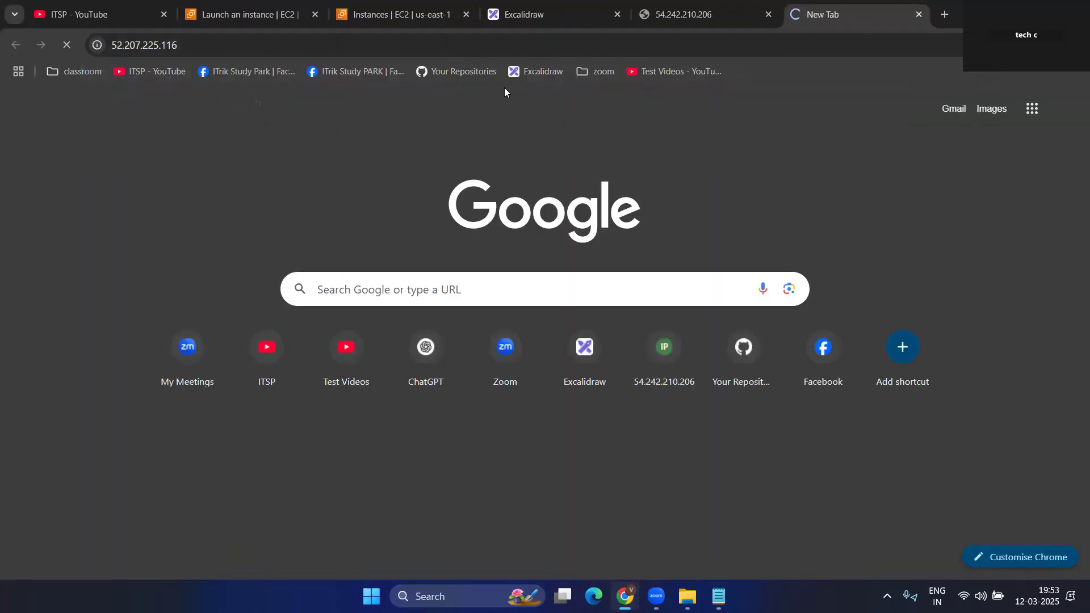
- Look through the server1 page, instances list and ELB diagram, then recheck server2's page
{"action": "left_click", "coordinate": [701, 12]}
{"action": "left_click", "coordinate": [857, 14]}
{"action": "left_click", "coordinate": [702, 12]}
{"action": "left_click", "coordinate": [818, 14]}
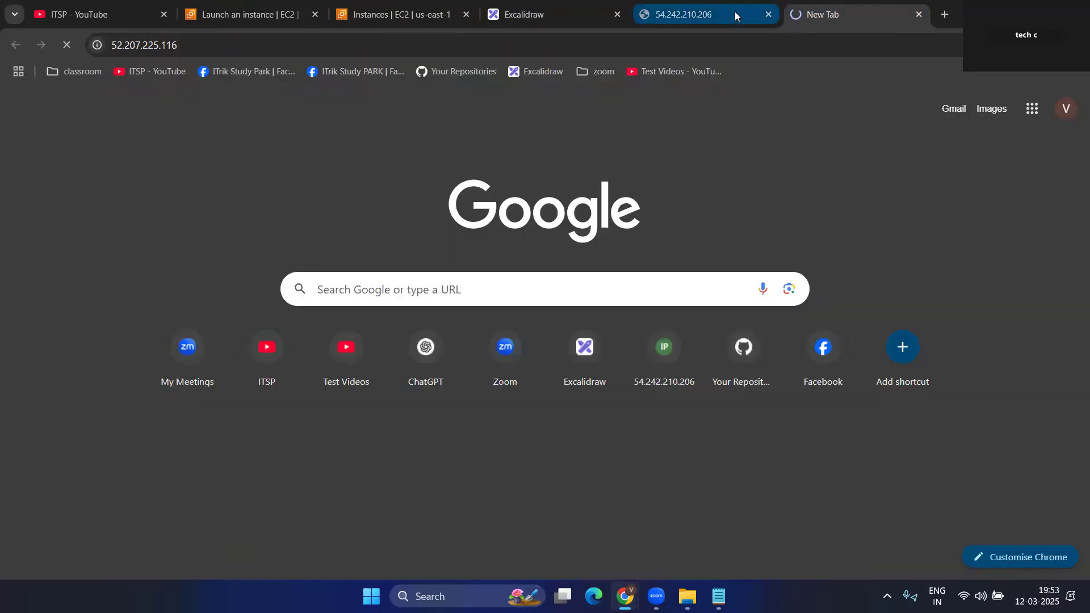
{"action": "left_click", "coordinate": [734, 11]}
{"action": "left_click", "coordinate": [523, 12]}
{"action": "left_click", "coordinate": [431, 16]}
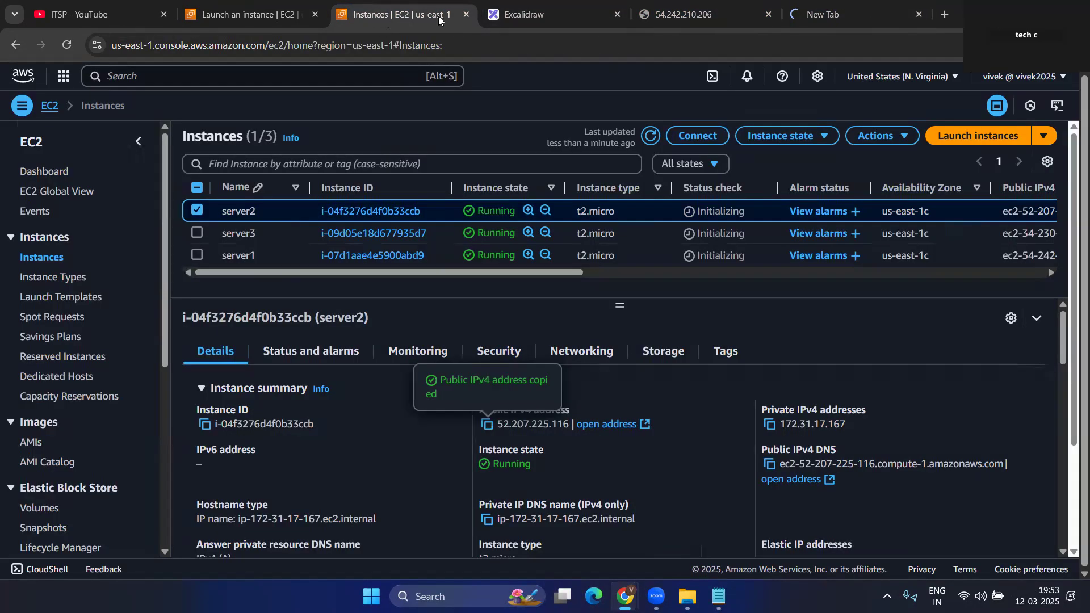
{"action": "left_click", "coordinate": [689, 18]}
{"action": "left_click", "coordinate": [414, 15]}
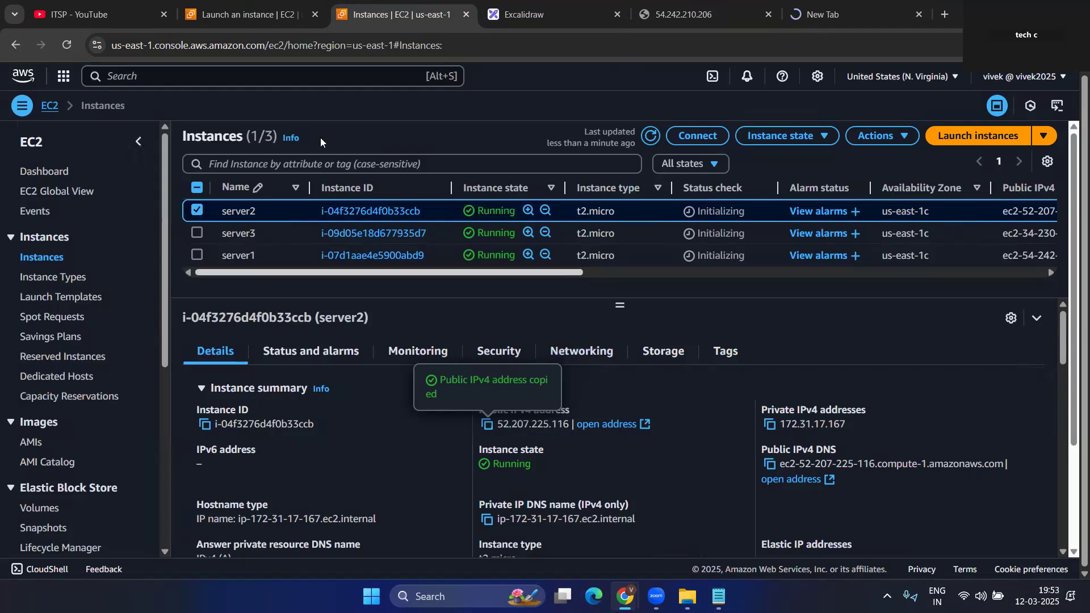
{"action": "left_click", "coordinate": [249, 15]}
{"action": "left_click", "coordinate": [525, 14]}
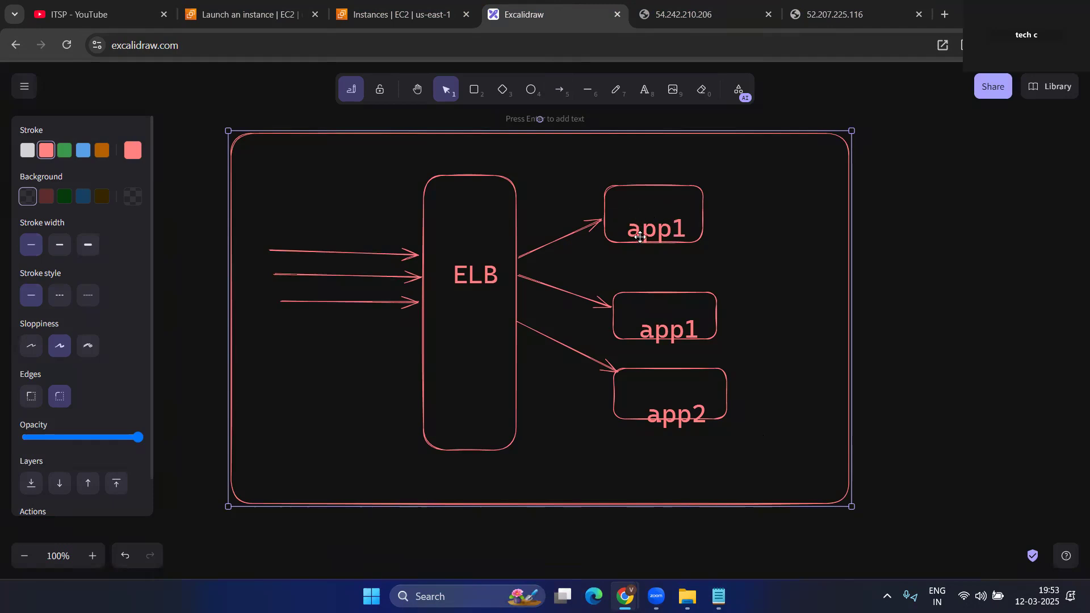
{"action": "left_click", "coordinate": [812, 8]}
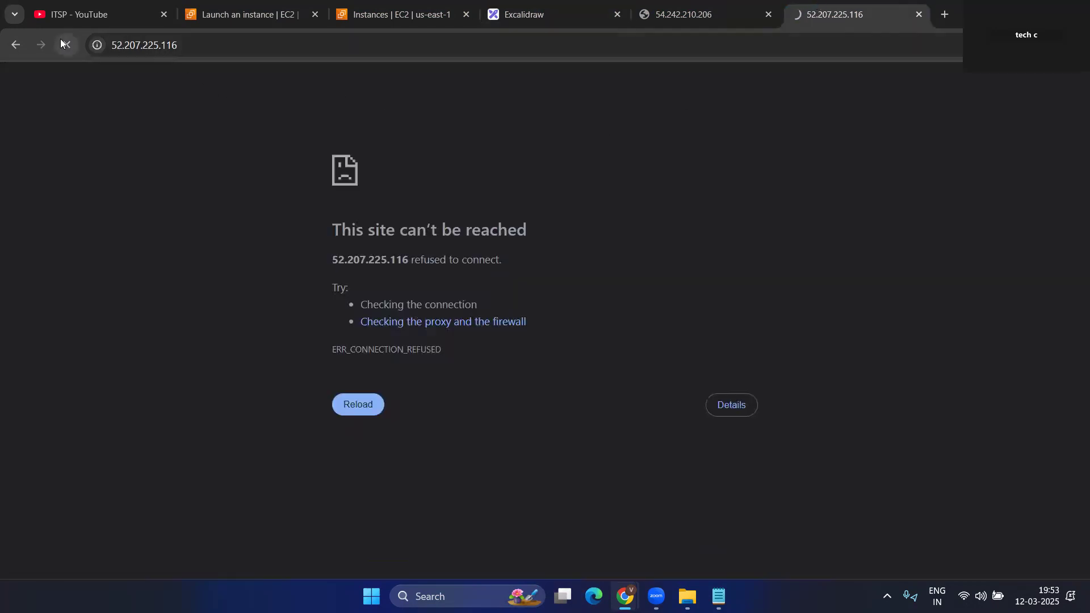
- Draw a rectangle around the three app boxes, then reload 52.207.225.116 to see the web app
{"action": "left_click", "coordinate": [558, 4]}
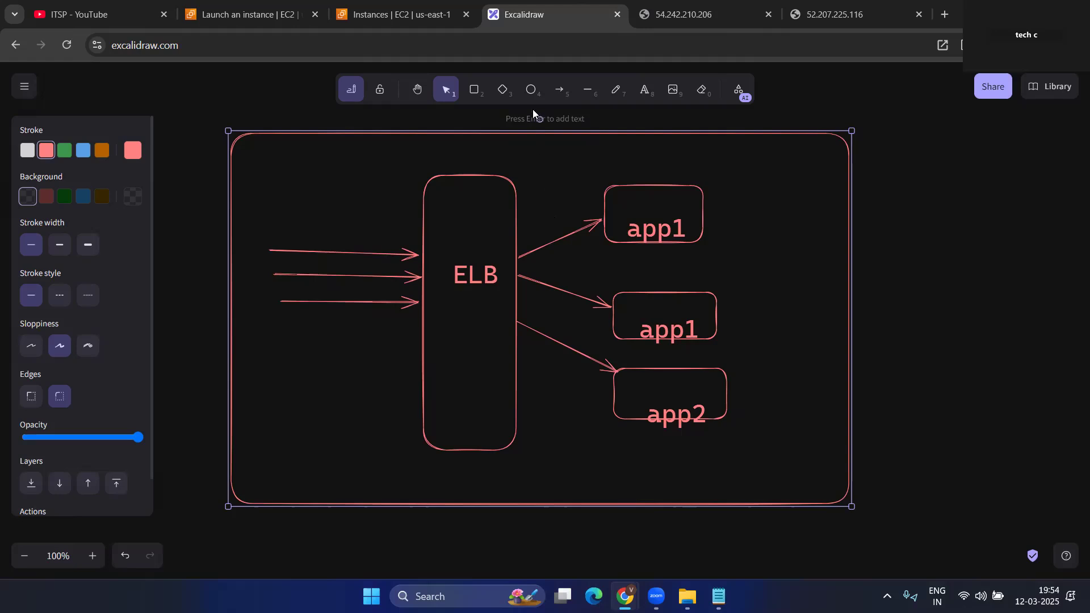
{"action": "left_click", "coordinate": [474, 91]}
{"action": "mouse_move", "coordinate": [589, 172]}
{"action": "left_mouse_down"}
{"action": "mouse_move", "coordinate": [759, 352]}
{"action": "mouse_move", "coordinate": [771, 462]}
{"action": "left_mouse_up"}
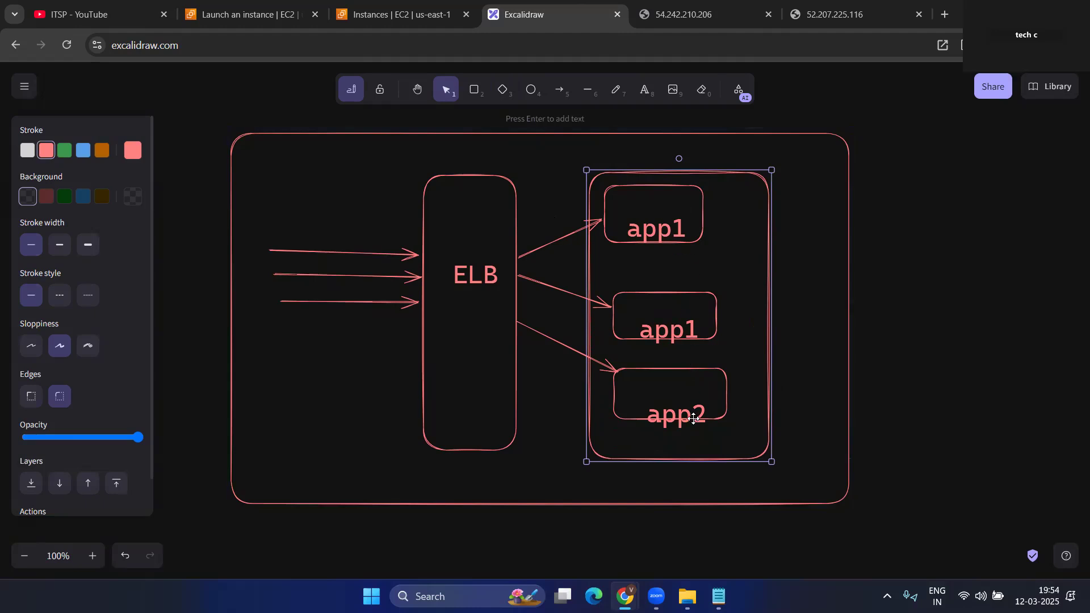
{"action": "left_click_drag", "start_coordinate": [396, 163], "coordinate": [566, 446]}
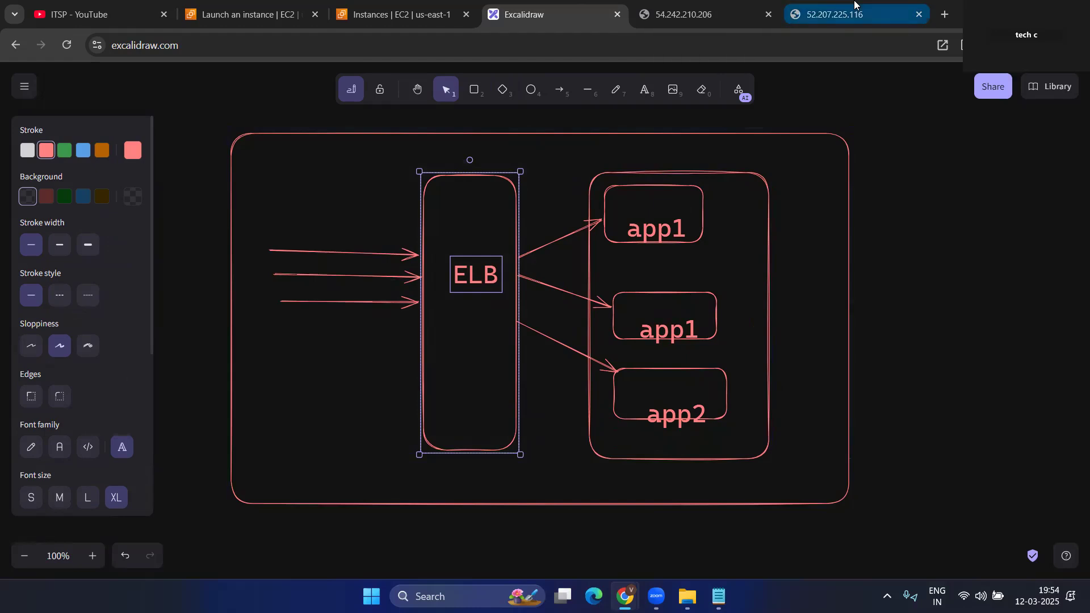
{"action": "left_click", "coordinate": [831, 14]}
{"action": "left_click", "coordinate": [67, 46]}
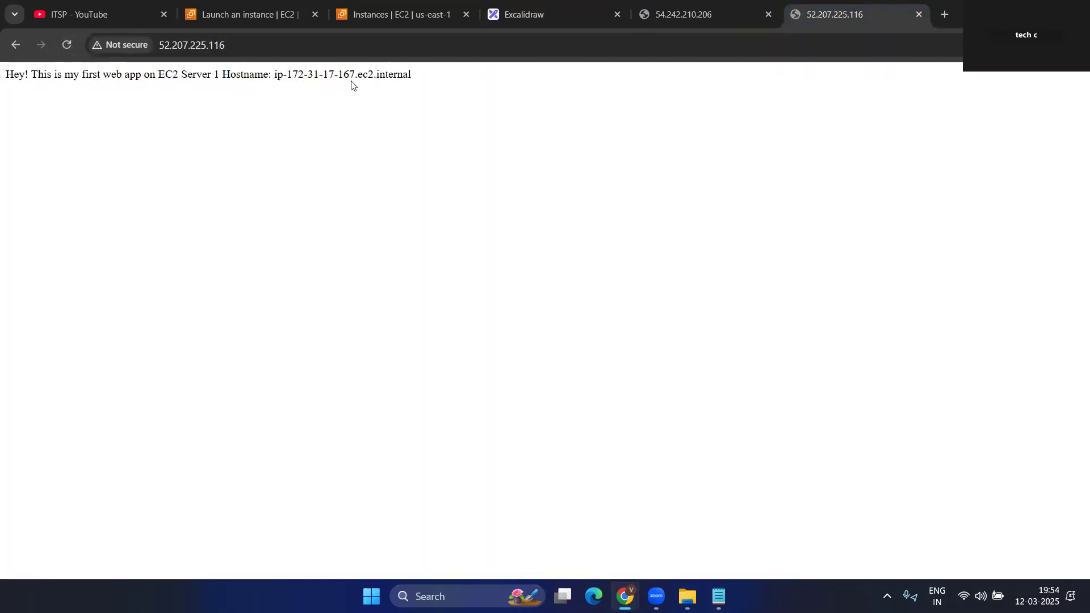
- Match server2's private IP 172.31.17.167 to the page hostname, then select server3 instead of server2
{"action": "left_click_drag", "start_coordinate": [356, 74], "coordinate": [338, 75]}
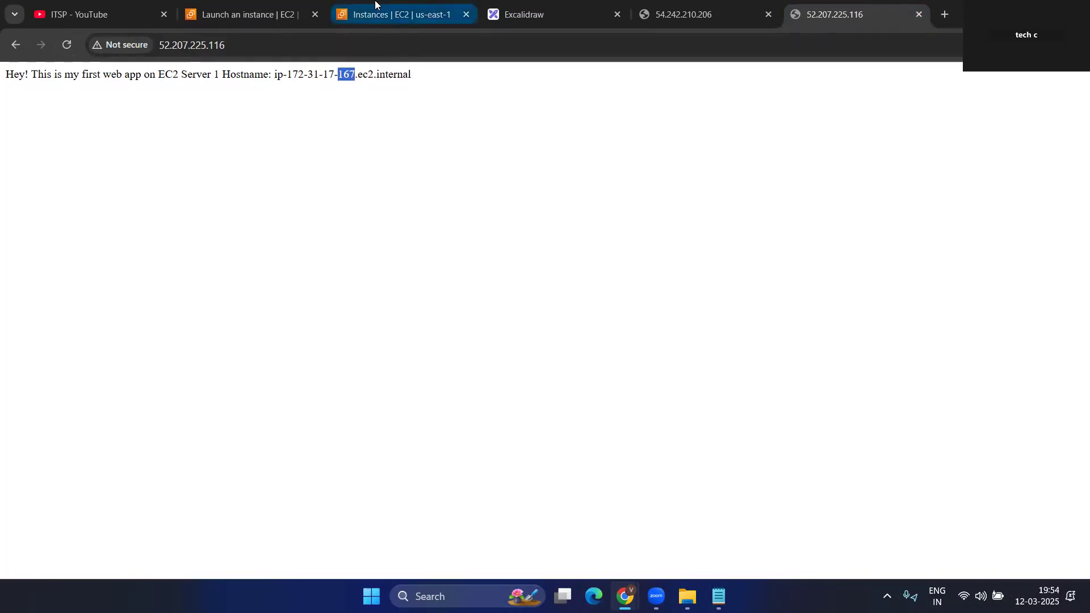
{"action": "left_click", "coordinate": [446, 22]}
{"action": "left_click_drag", "start_coordinate": [844, 430], "coordinate": [801, 431]}
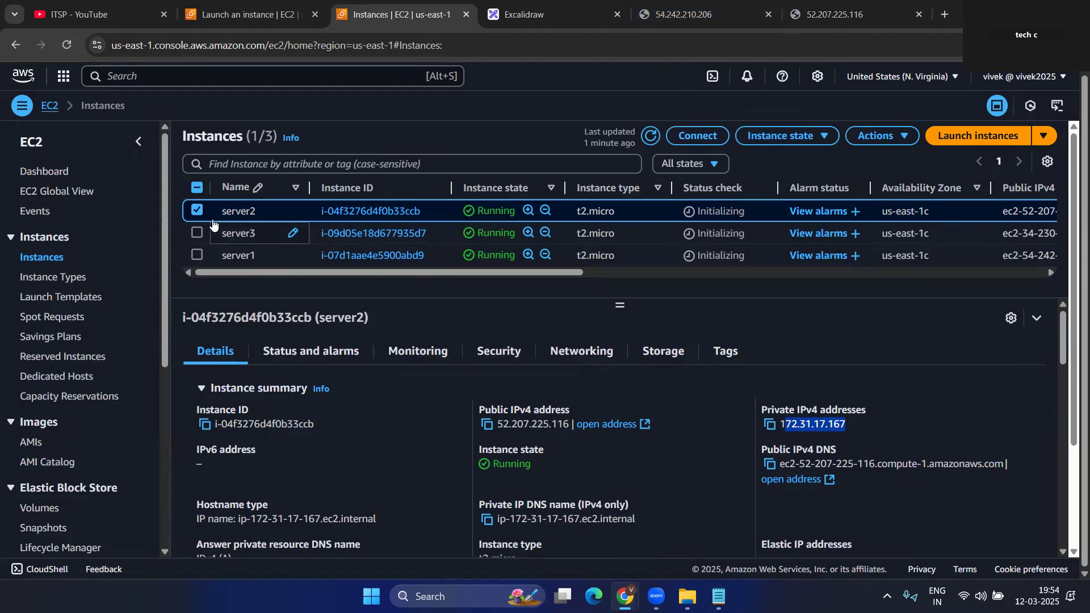
{"action": "left_click", "coordinate": [196, 211]}
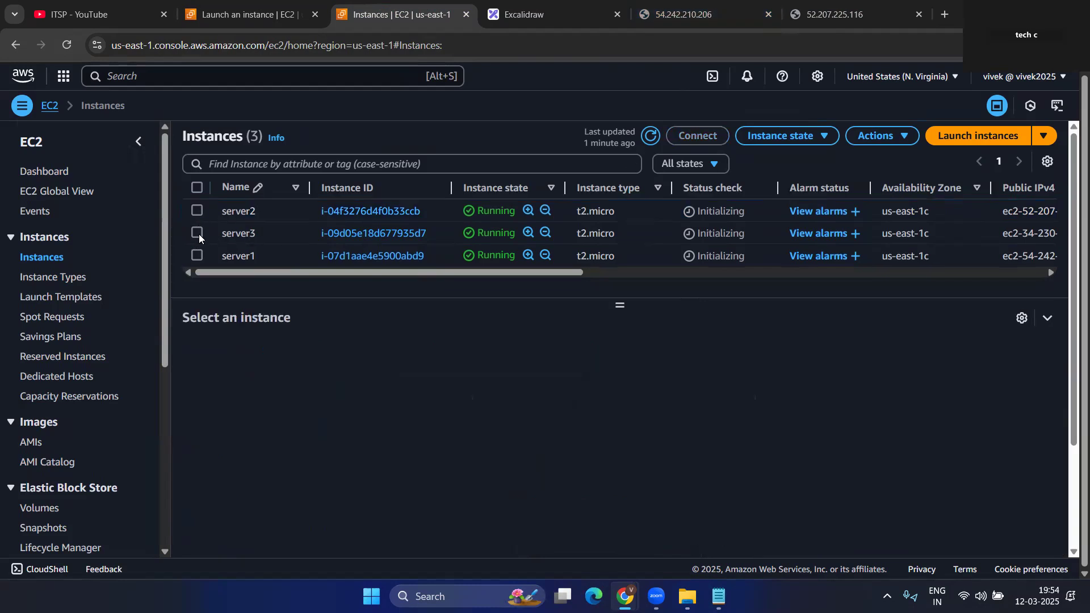
{"action": "left_click", "coordinate": [197, 233]}
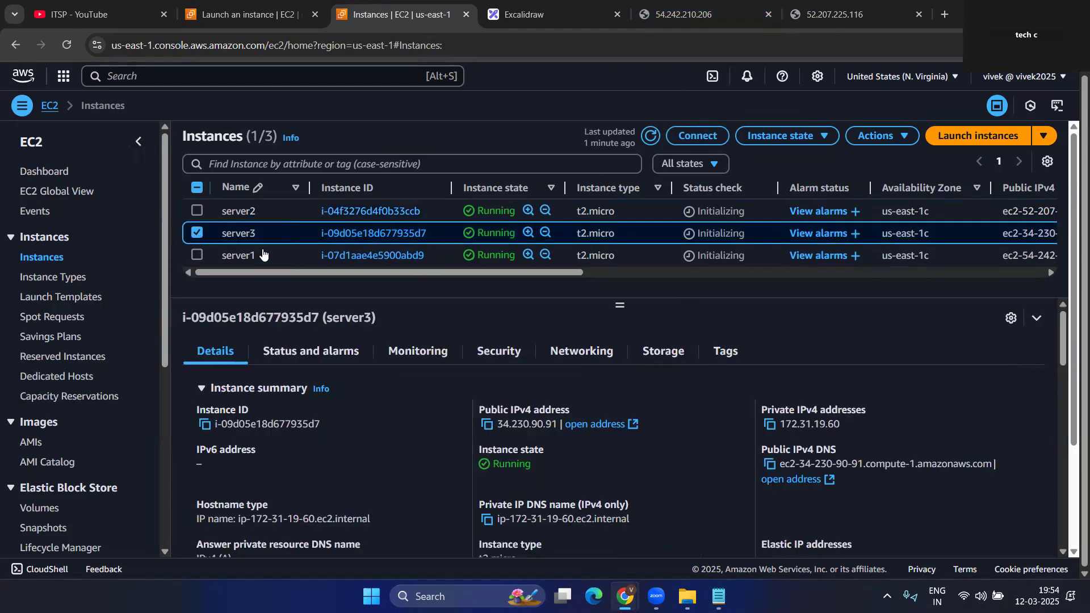
- Copy server3's public IPv4 address and load it in a new browser tab
{"action": "left_click", "coordinate": [486, 424]}
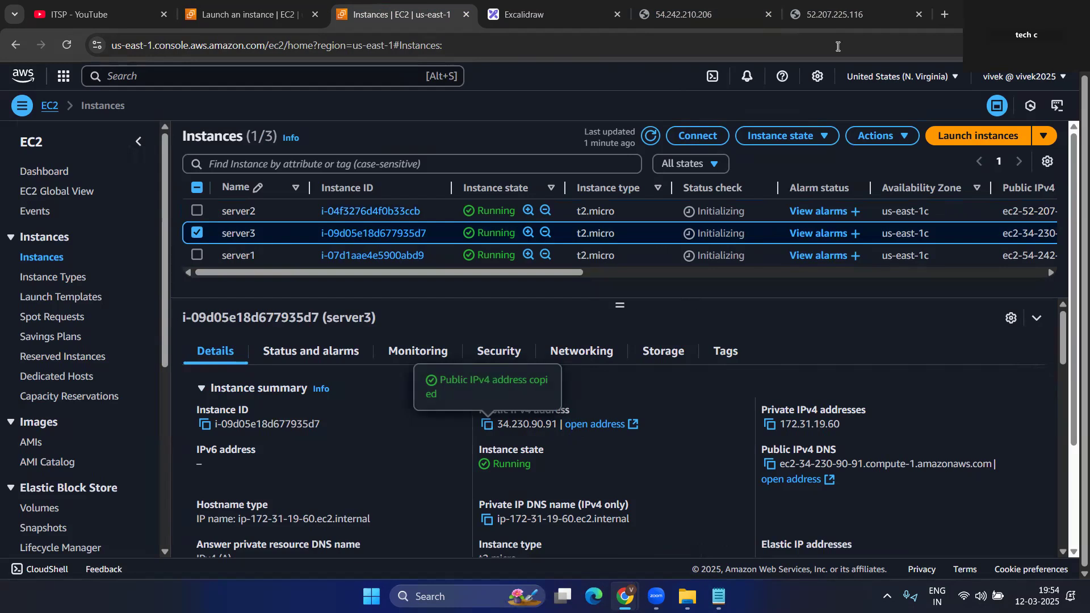
{"action": "left_click", "coordinate": [951, 16]}
{"action": "key", "text": "ctrl+v"}
{"action": "key", "text": "Return"}
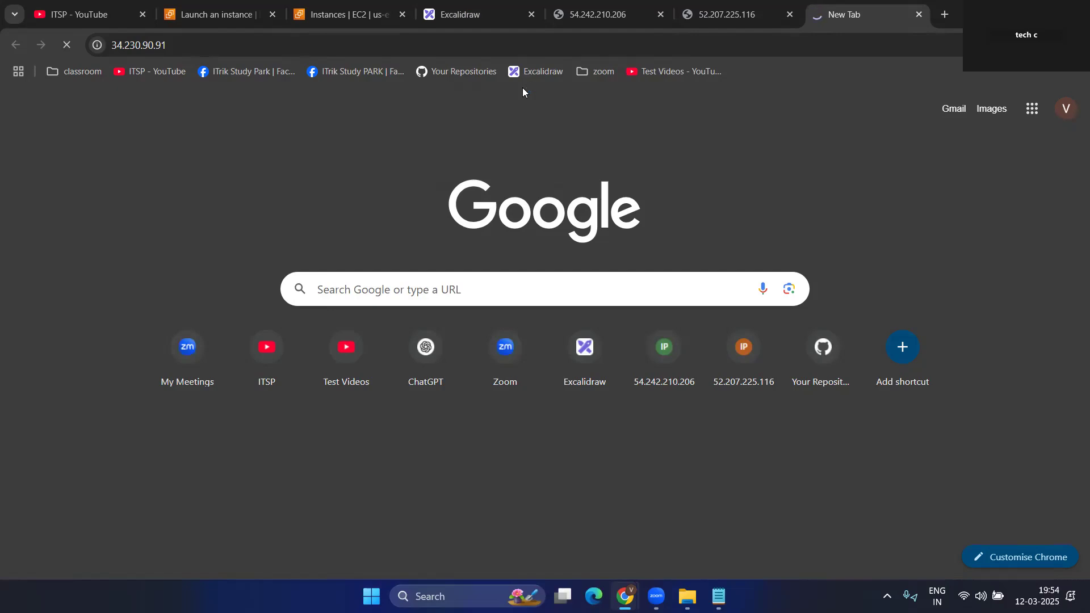
- Check the server1 and server2 pages, then reload server3's address 34.230.90.91
{"action": "left_click", "coordinate": [602, 13]}
{"action": "left_click", "coordinate": [735, 8]}
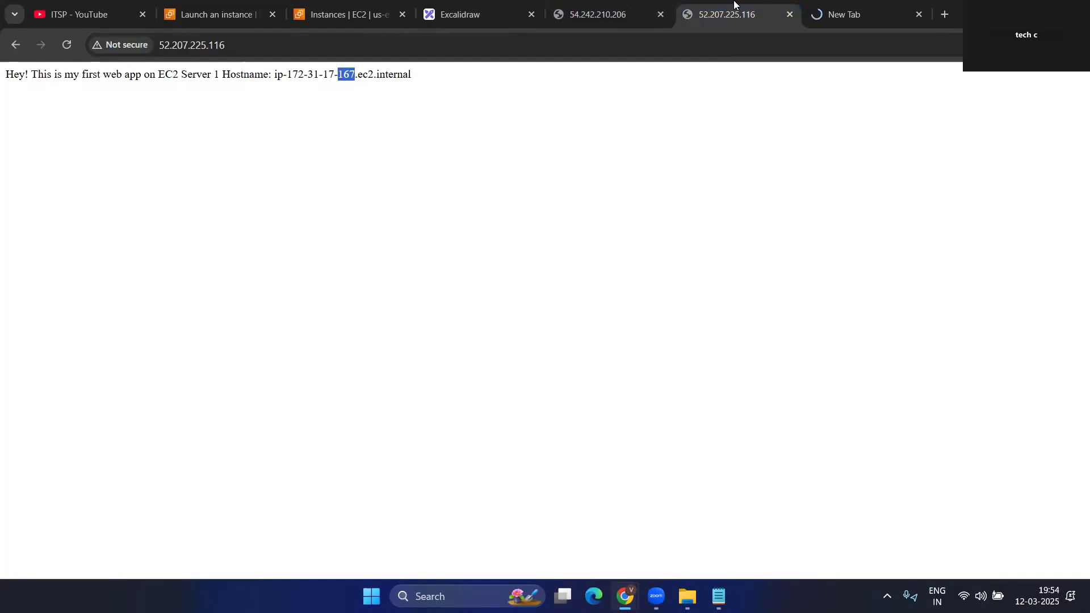
{"action": "left_click", "coordinate": [844, 3]}
{"action": "left_click", "coordinate": [209, 45]}
{"action": "left_click", "coordinate": [209, 45]}
{"action": "key", "text": "Return"}
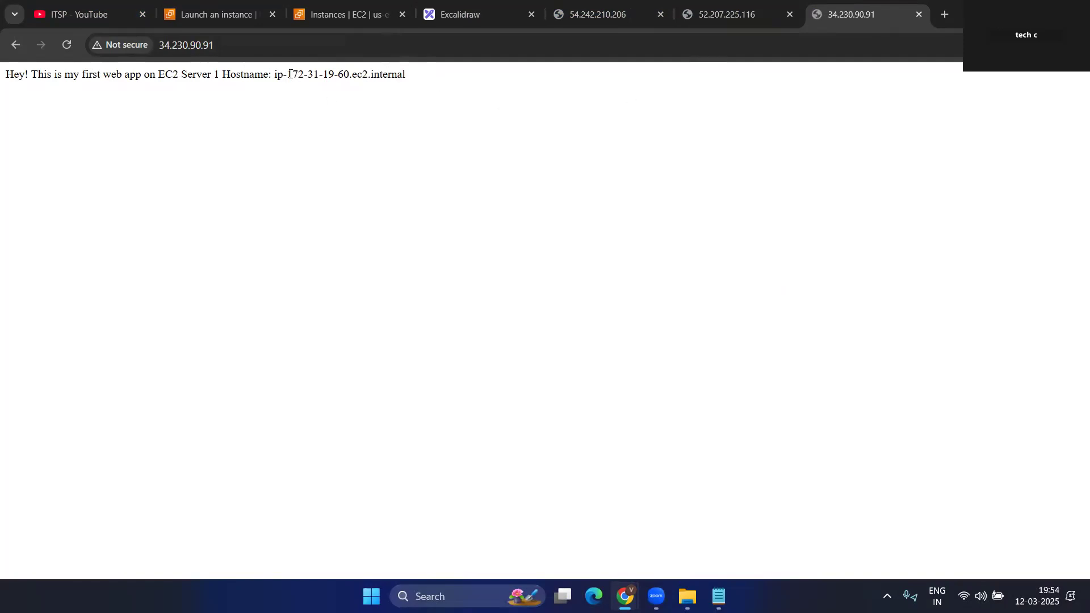
- Compare all three servers' web pages, then return to the instance launch success page
{"action": "left_click", "coordinate": [599, 16]}
{"action": "left_click", "coordinate": [730, 16]}
{"action": "left_click", "coordinate": [812, 22]}
{"action": "left_click", "coordinate": [702, 24]}
{"action": "left_click", "coordinate": [581, 17]}
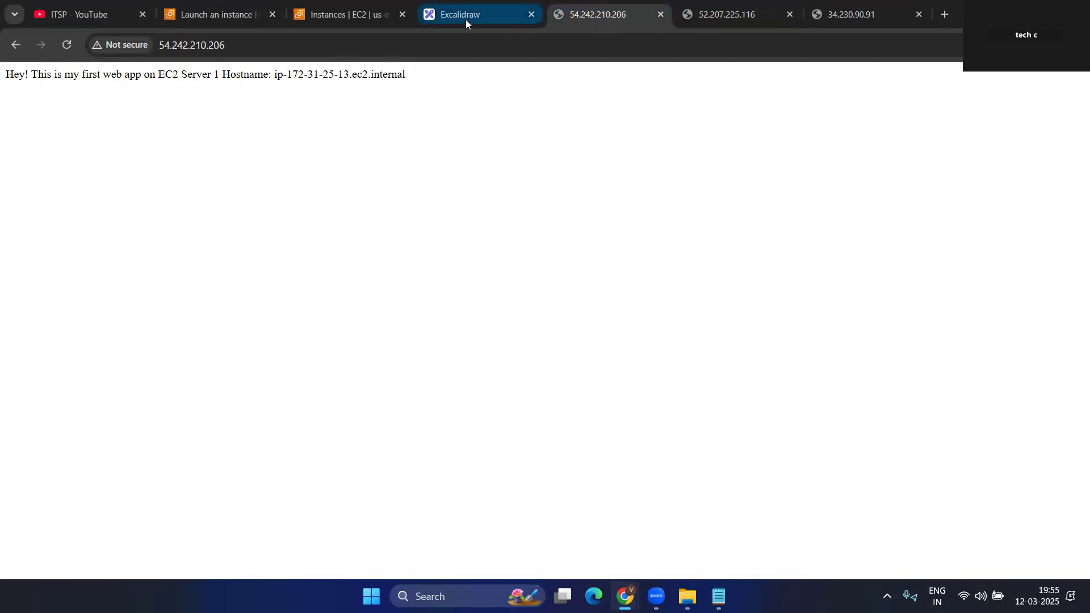
{"action": "left_click", "coordinate": [327, 17]}
{"action": "left_click", "coordinate": [209, 16]}
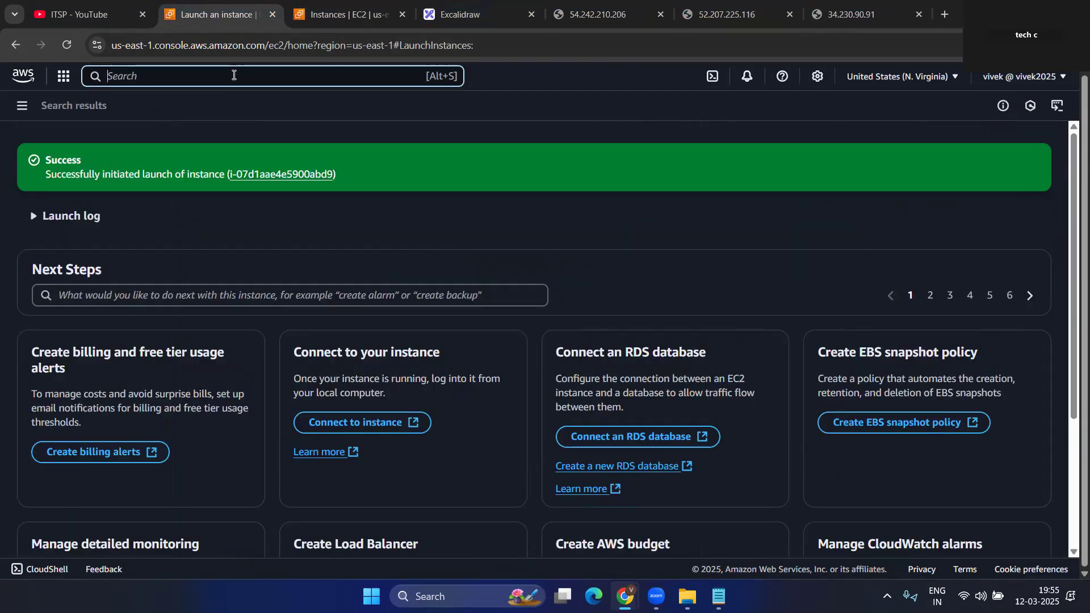
- Search the console for 'elb' and go to the Load balancers page
{"action": "left_click", "coordinate": [234, 74]}
{"action": "type", "text": "els"}
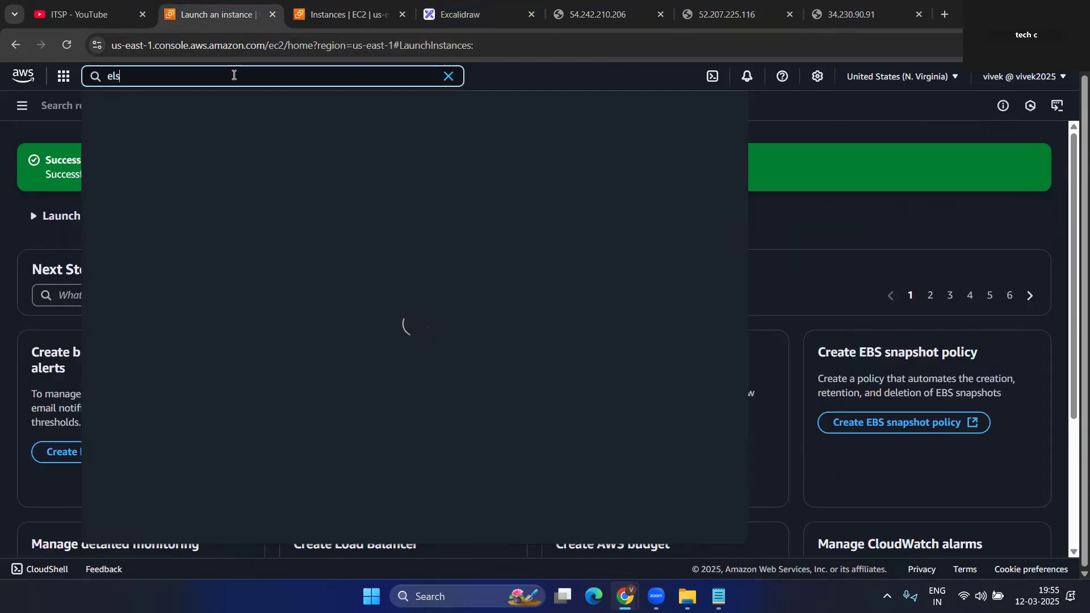
{"action": "key", "text": "BackSpace"}
{"action": "type", "text": "b"}
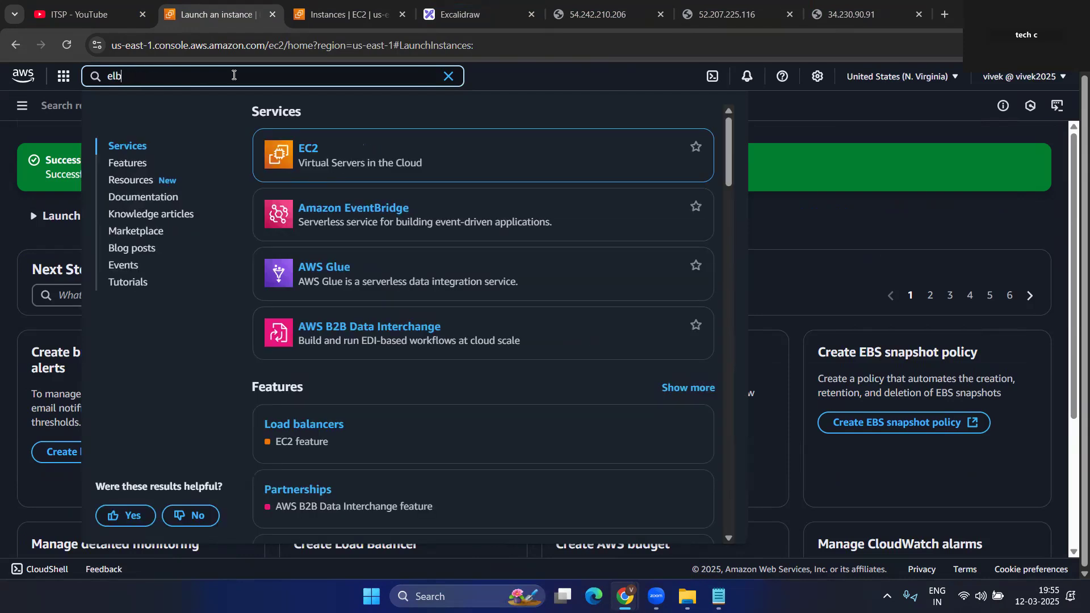
{"action": "left_click", "coordinate": [318, 429]}
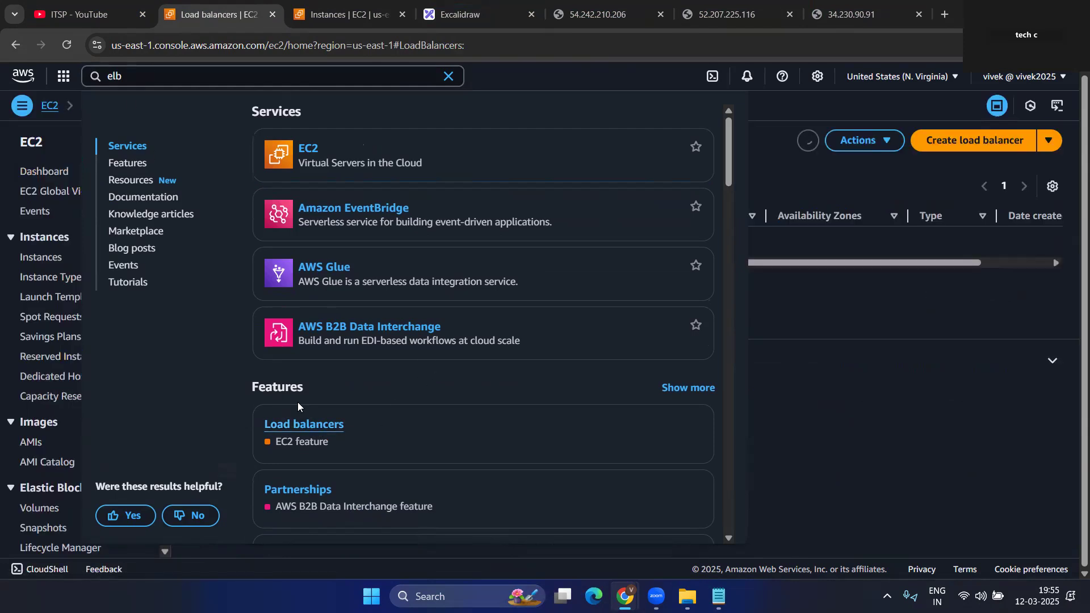
{"action": "left_click", "coordinate": [930, 379]}
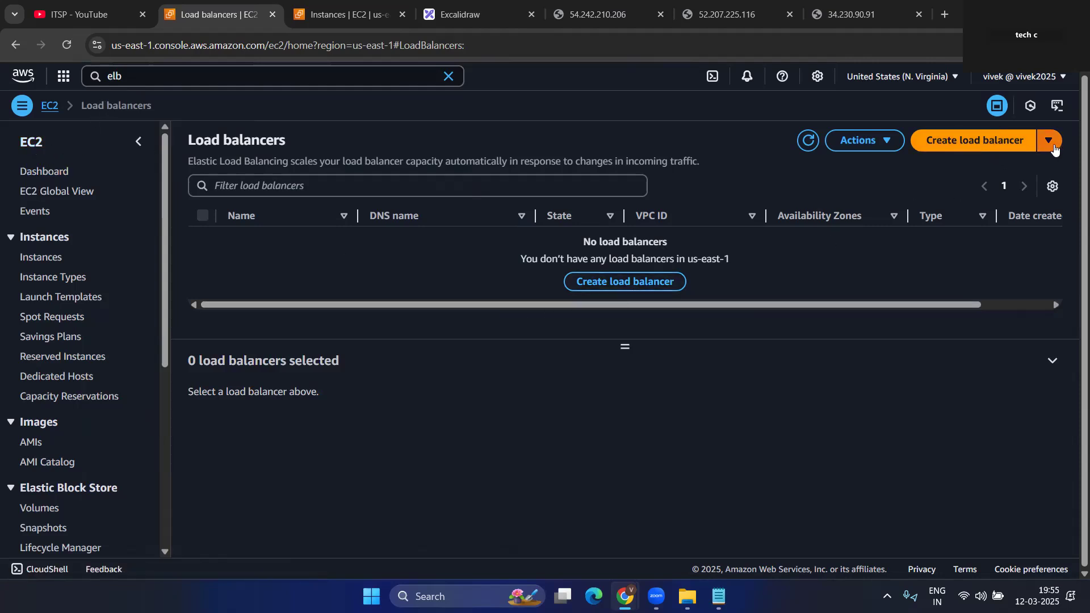
- Start a new load balancer and choose the Application Load Balancer type
{"action": "left_click", "coordinate": [987, 141]}
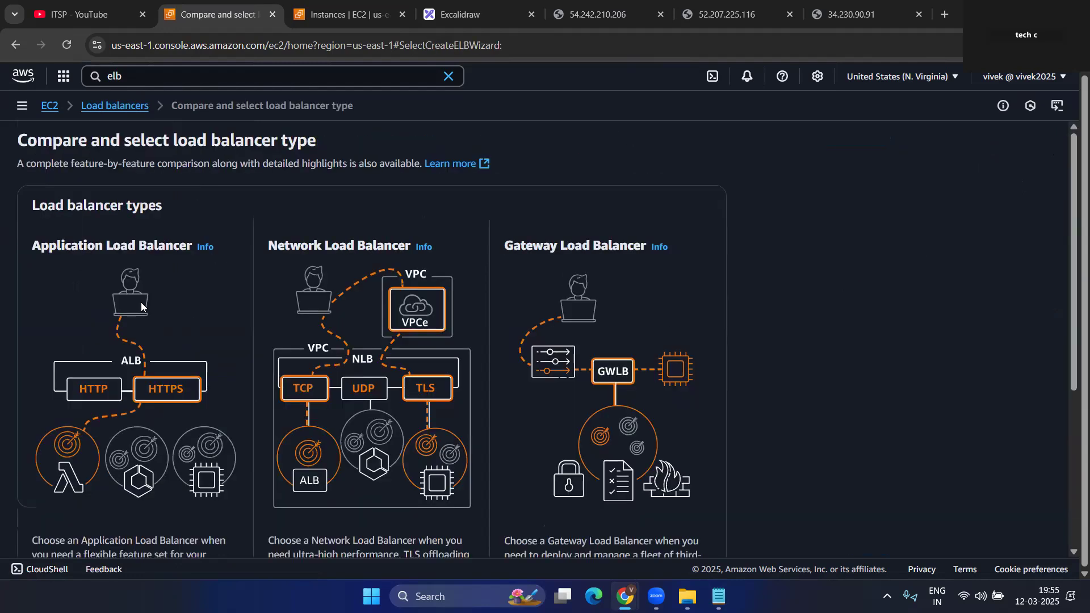
{"action": "scroll", "coordinate": [141, 302], "scroll_direction": "down", "scroll_amount": 5}
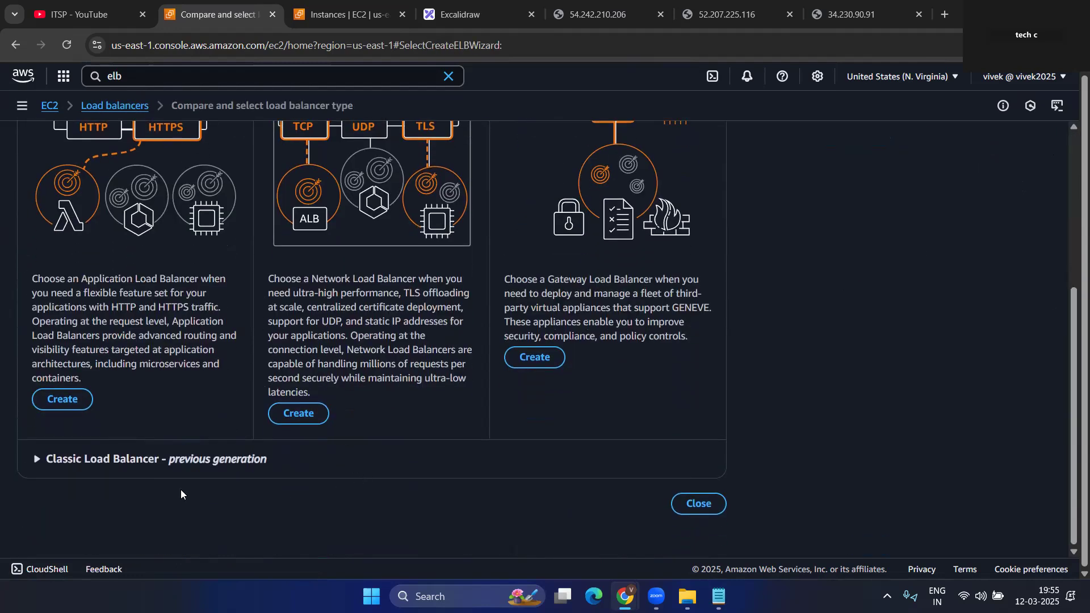
{"action": "scroll", "coordinate": [257, 406], "scroll_direction": "up", "scroll_amount": 5}
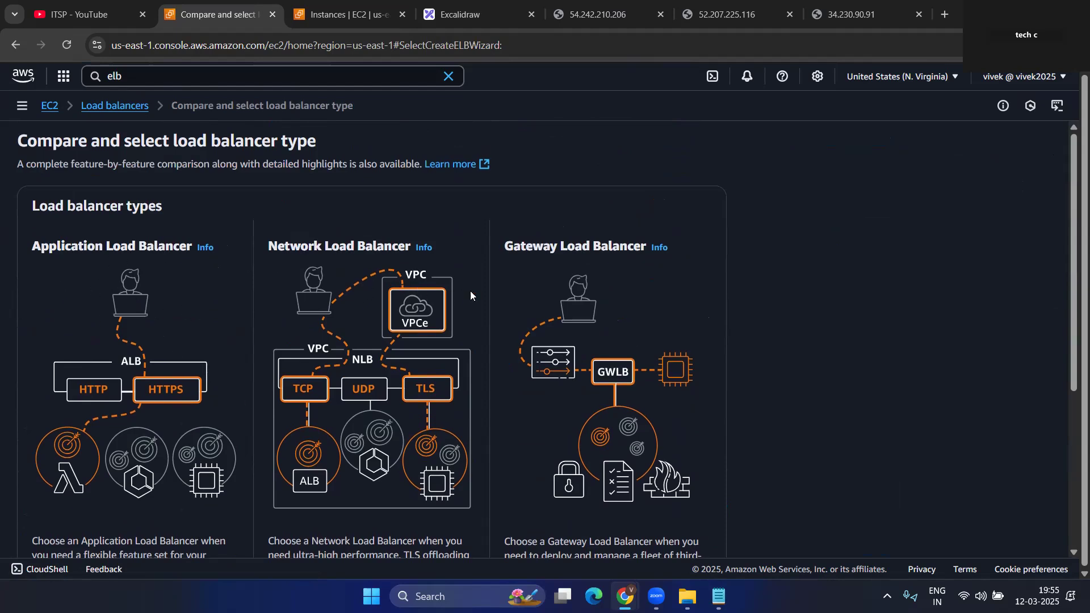
{"action": "scroll", "coordinate": [491, 382], "scroll_direction": "down", "scroll_amount": 4}
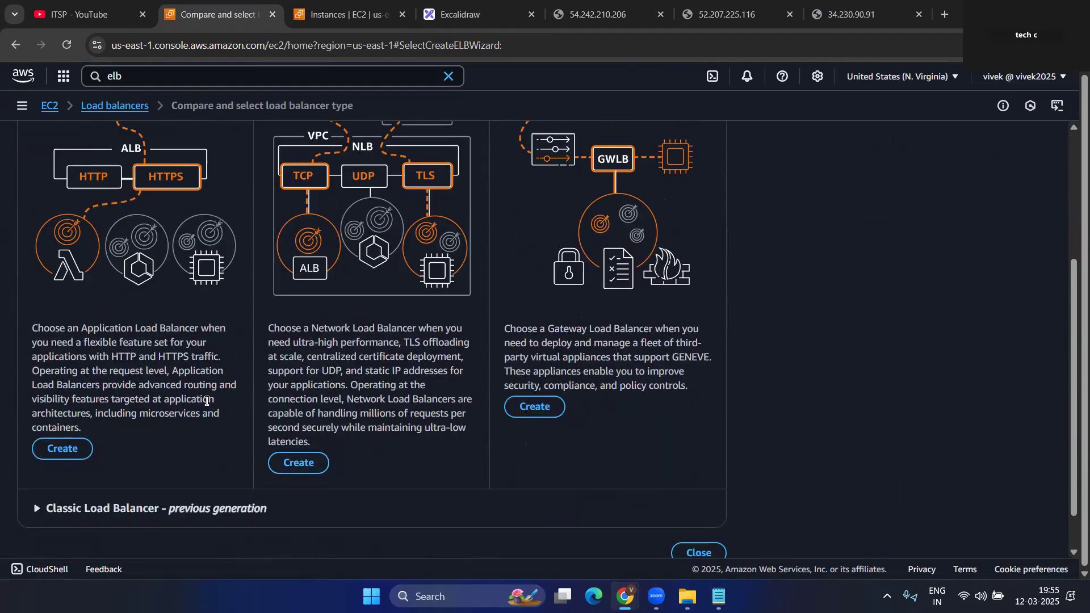
{"action": "scroll", "coordinate": [80, 306], "scroll_direction": "up", "scroll_amount": 3}
{"action": "left_click_drag", "start_coordinate": [34, 174], "coordinate": [219, 179]}
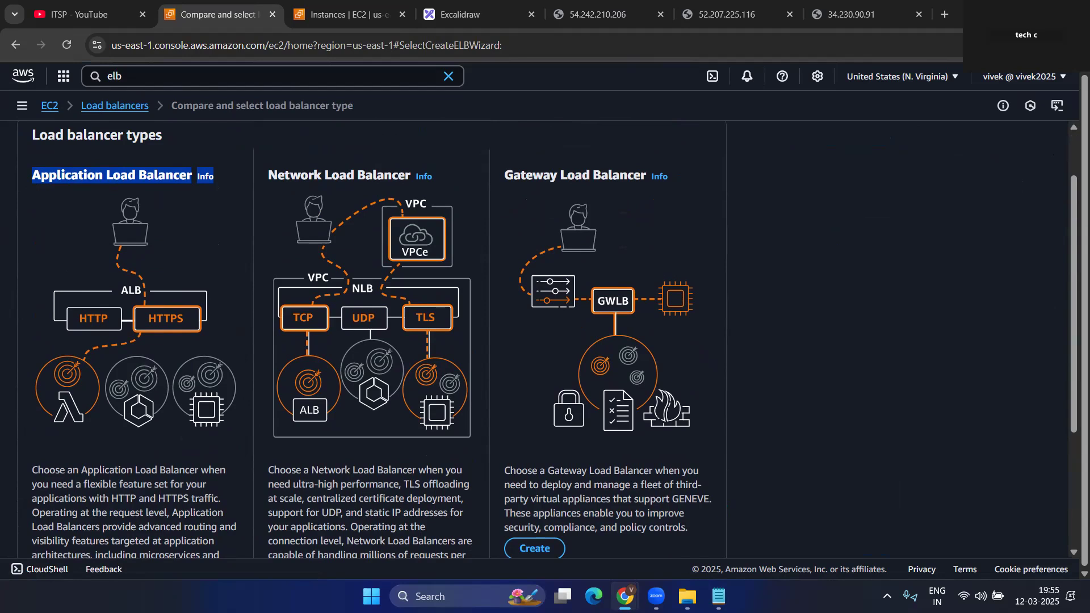
{"action": "scroll", "coordinate": [193, 201], "scroll_direction": "down", "scroll_amount": 4}
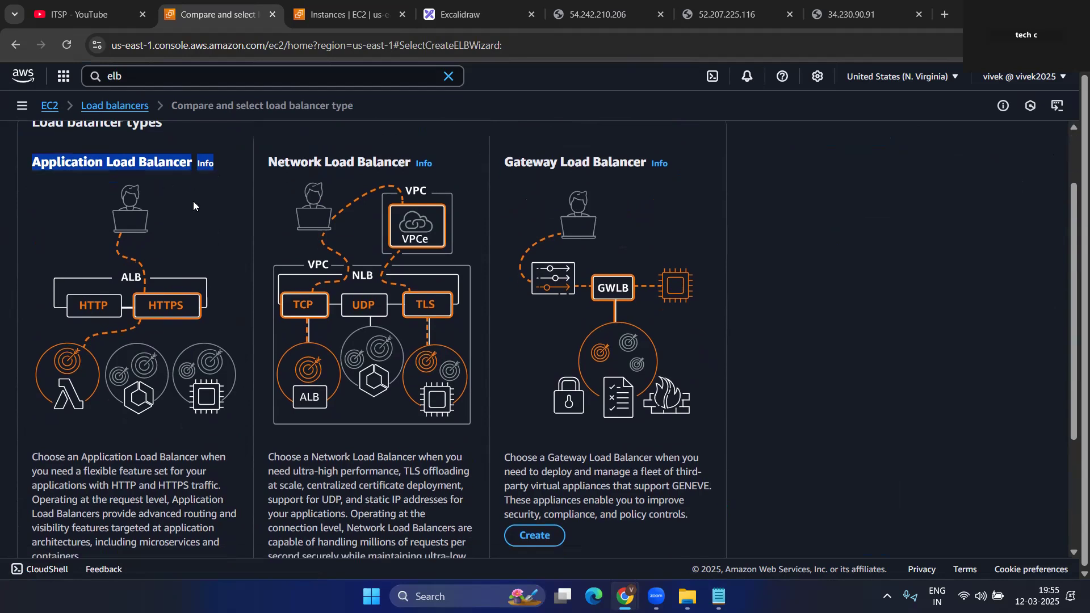
{"action": "left_click", "coordinate": [60, 404]}
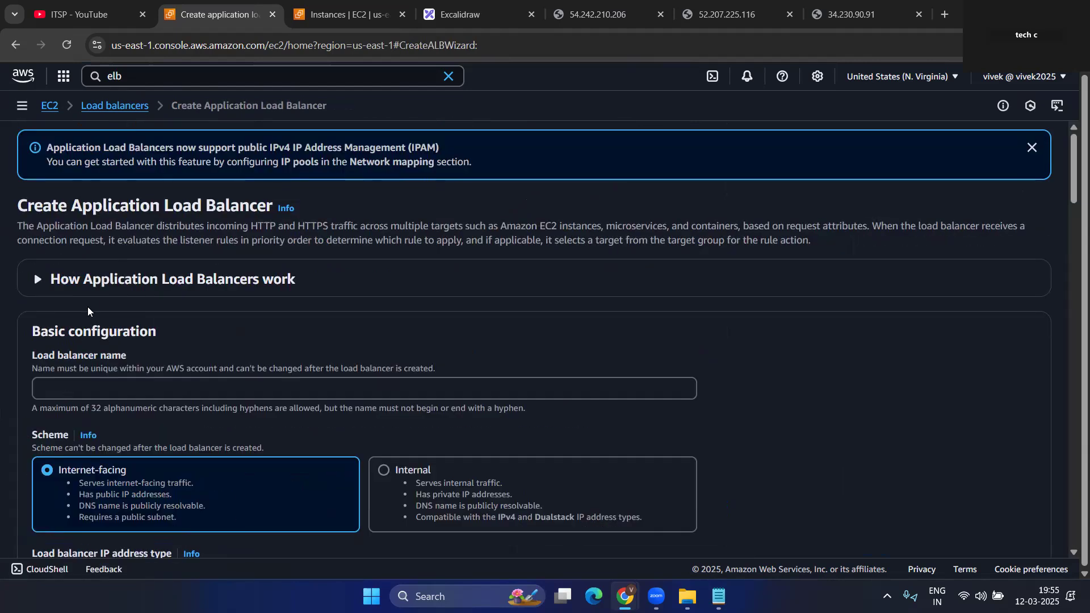
- Enter app-elb as the load balancer name
{"action": "left_click", "coordinate": [91, 388]}
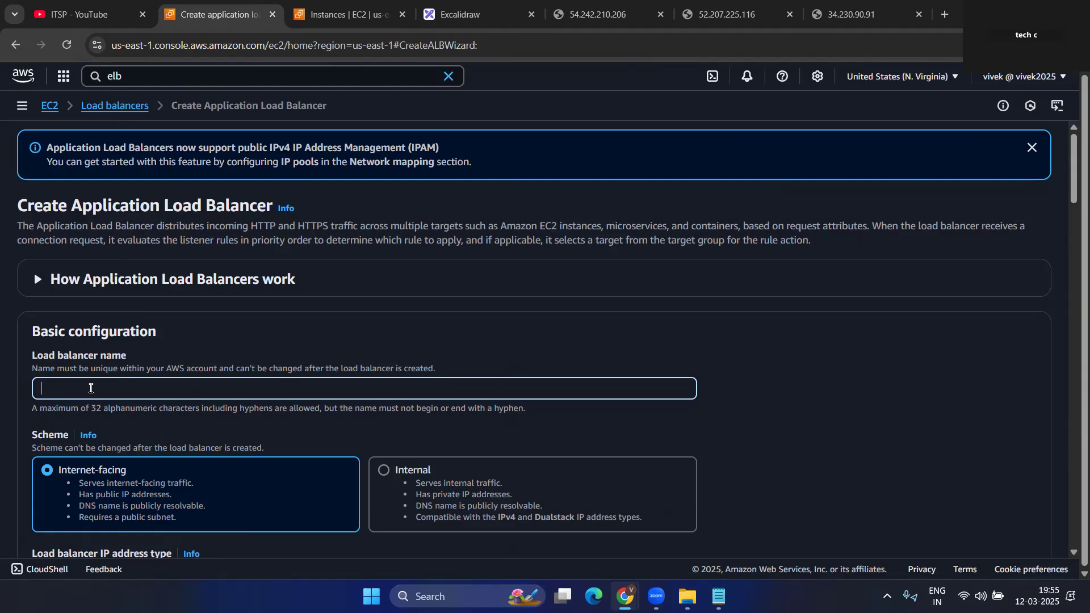
{"action": "type", "text": "e"}
{"action": "key", "text": "BackSpace"}
{"action": "type", "text": "app-elb"}
- Scroll to network mapping and review the VPC choices without changing them
{"action": "scroll", "coordinate": [67, 289], "scroll_direction": "down", "scroll_amount": 1}
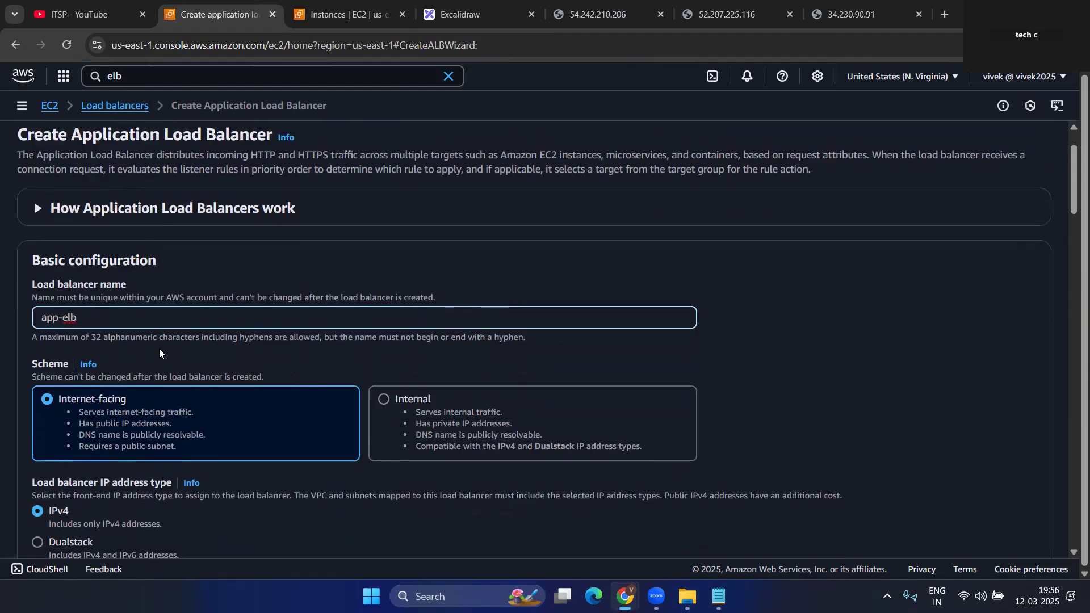
{"action": "scroll", "coordinate": [357, 395], "scroll_direction": "down", "scroll_amount": 2}
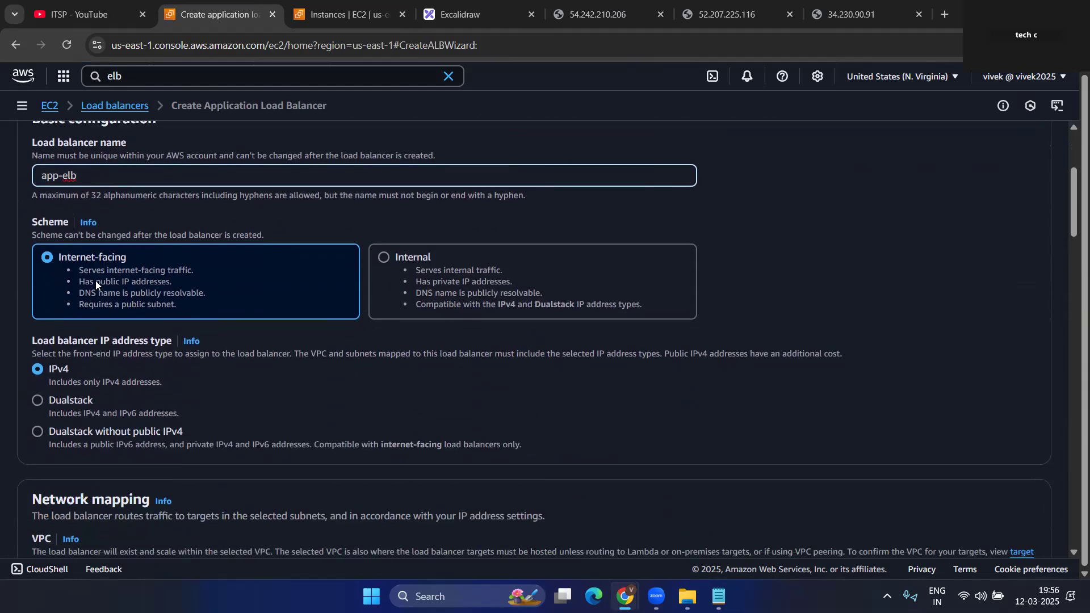
{"action": "scroll", "coordinate": [180, 289], "scroll_direction": "down", "scroll_amount": 2}
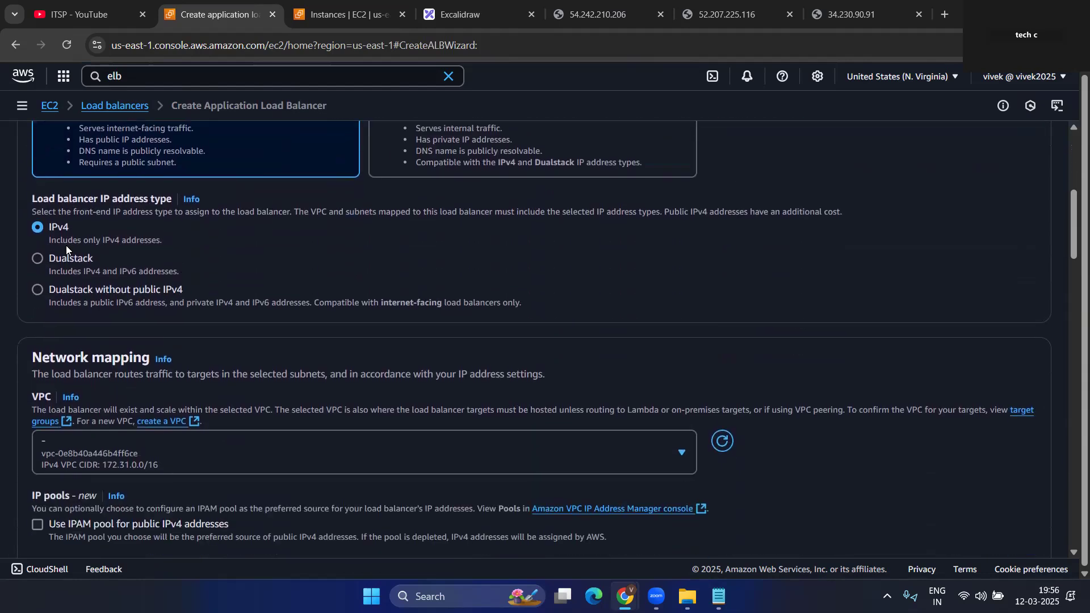
{"action": "scroll", "coordinate": [194, 270], "scroll_direction": "down", "scroll_amount": 1}
{"action": "scroll", "coordinate": [194, 270], "scroll_direction": "down", "scroll_amount": 1}
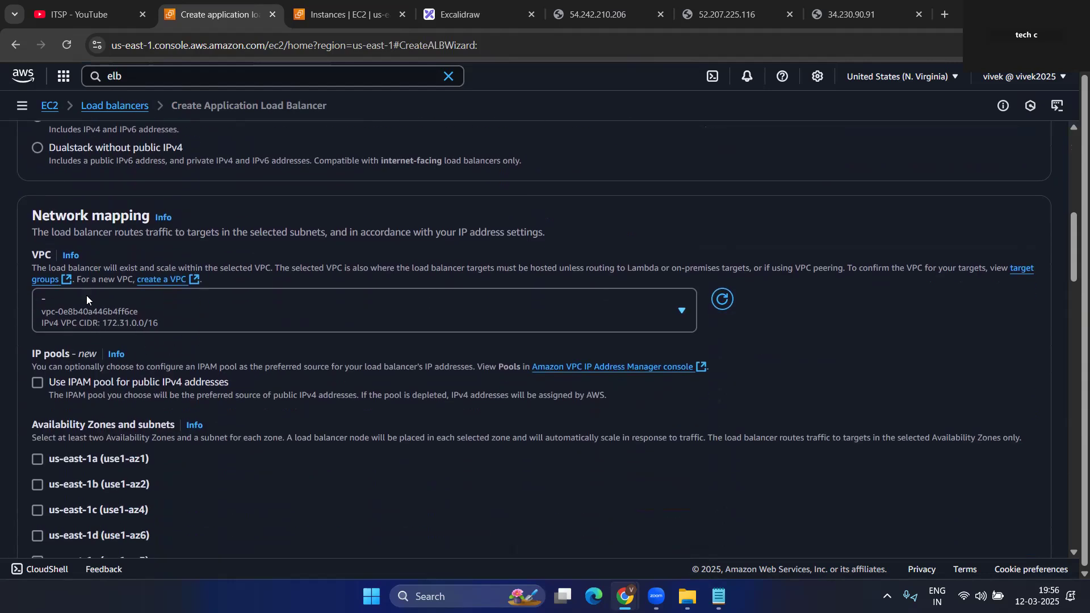
{"action": "left_click", "coordinate": [439, 320]}
{"action": "left_click", "coordinate": [439, 320]}
{"action": "scroll", "coordinate": [262, 412], "scroll_direction": "down", "scroll_amount": 1}
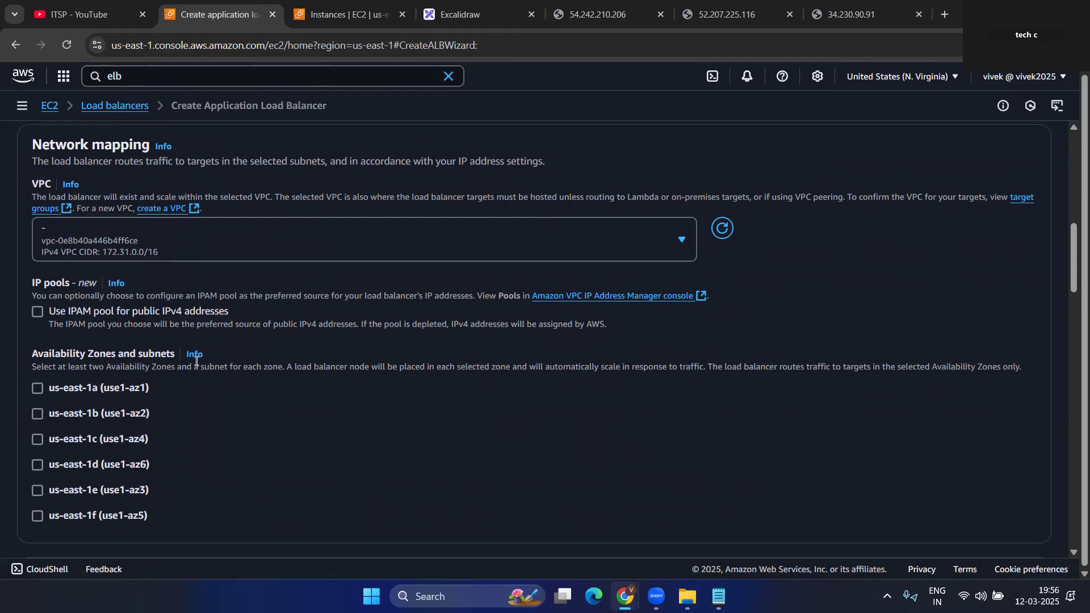
{"action": "scroll", "coordinate": [170, 361], "scroll_direction": "down", "scroll_amount": 2}
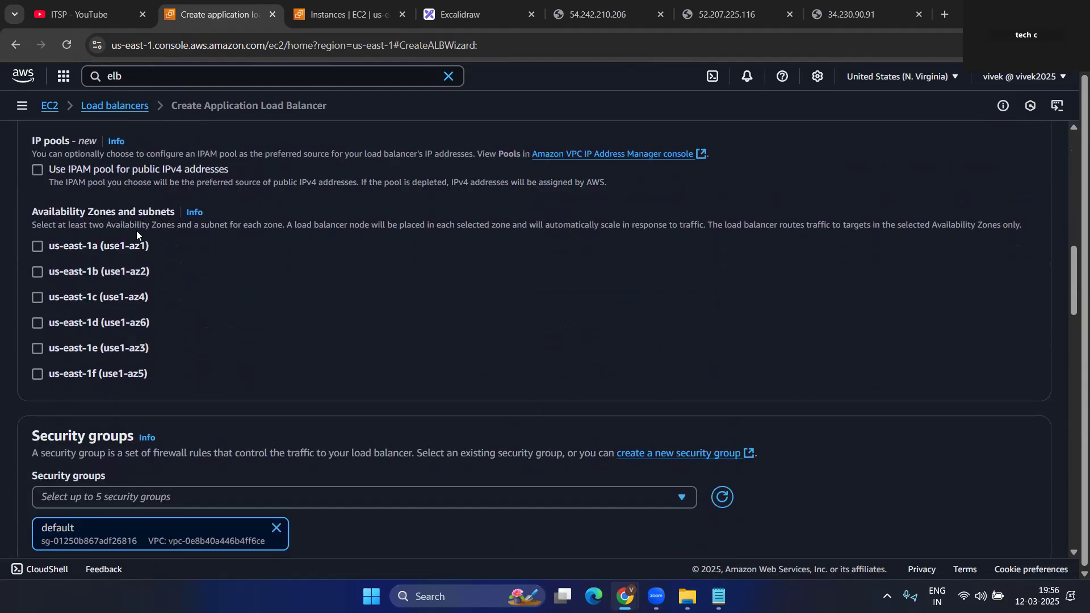
- Confirm the instances run in us-east-1c on the Instances tab, then return to the form
{"action": "left_click", "coordinate": [333, 5]}
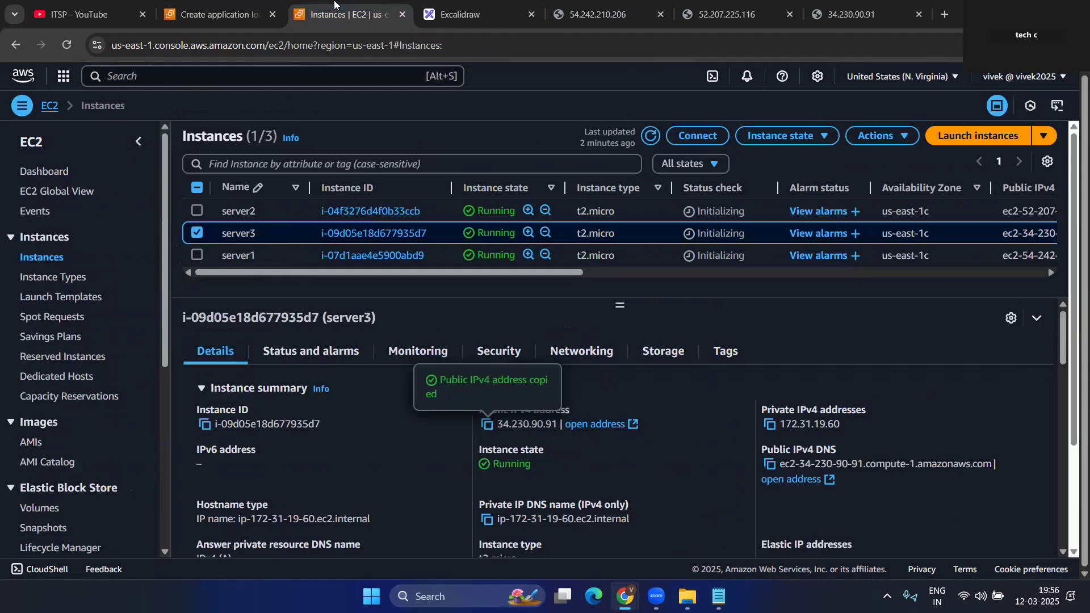
{"action": "left_click", "coordinate": [926, 79]}
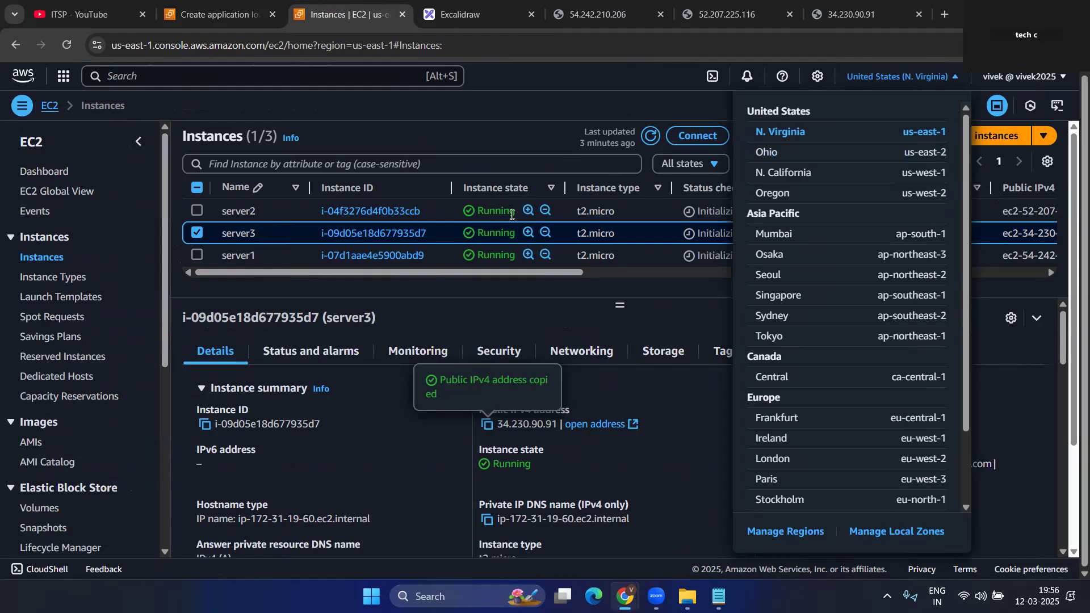
{"action": "left_click", "coordinate": [488, 123]}
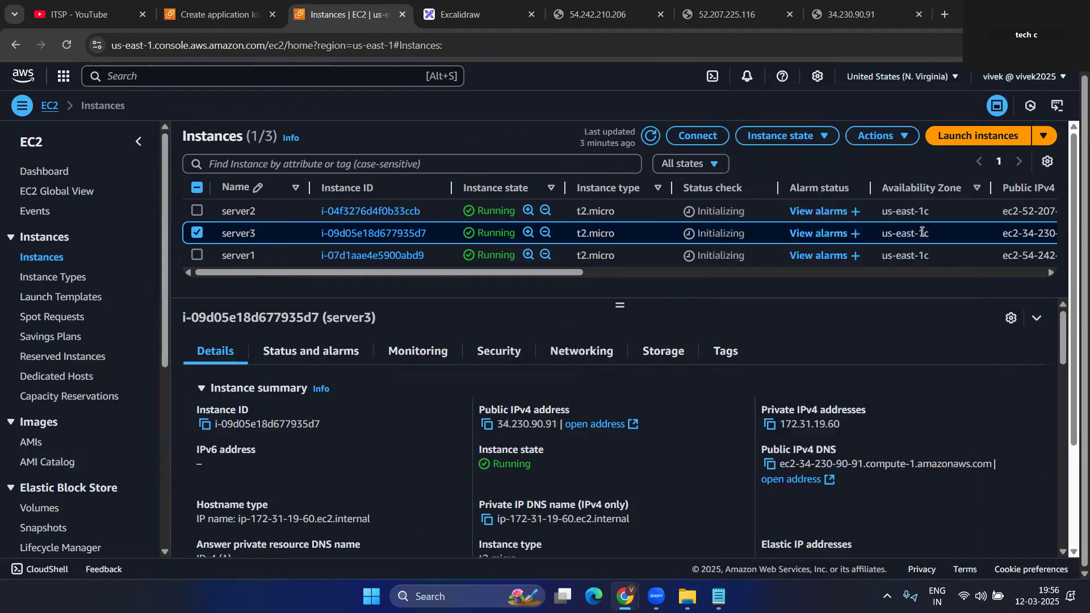
{"action": "left_click", "coordinate": [161, 14]}
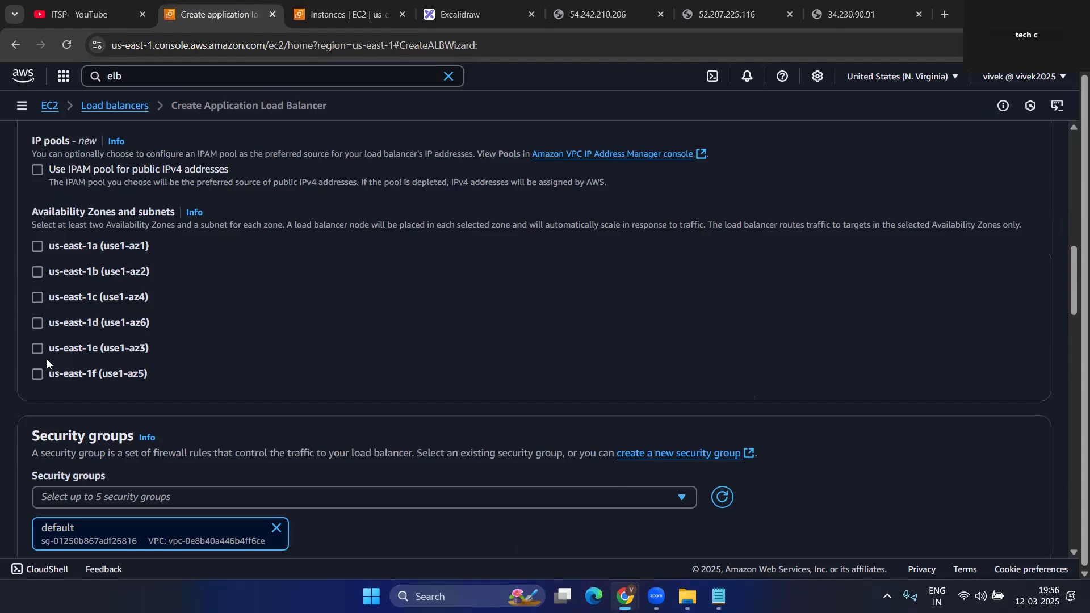
- Enable the us-east-1c, us-east-1a and us-east-1b availability zones
{"action": "left_click", "coordinate": [36, 298]}
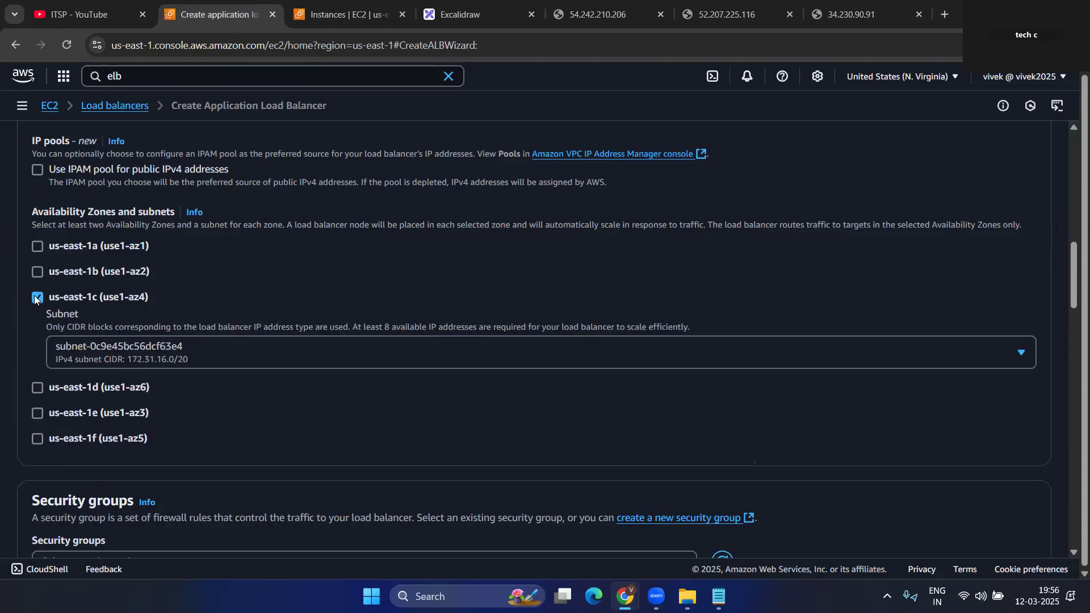
{"action": "left_click", "coordinate": [37, 248]}
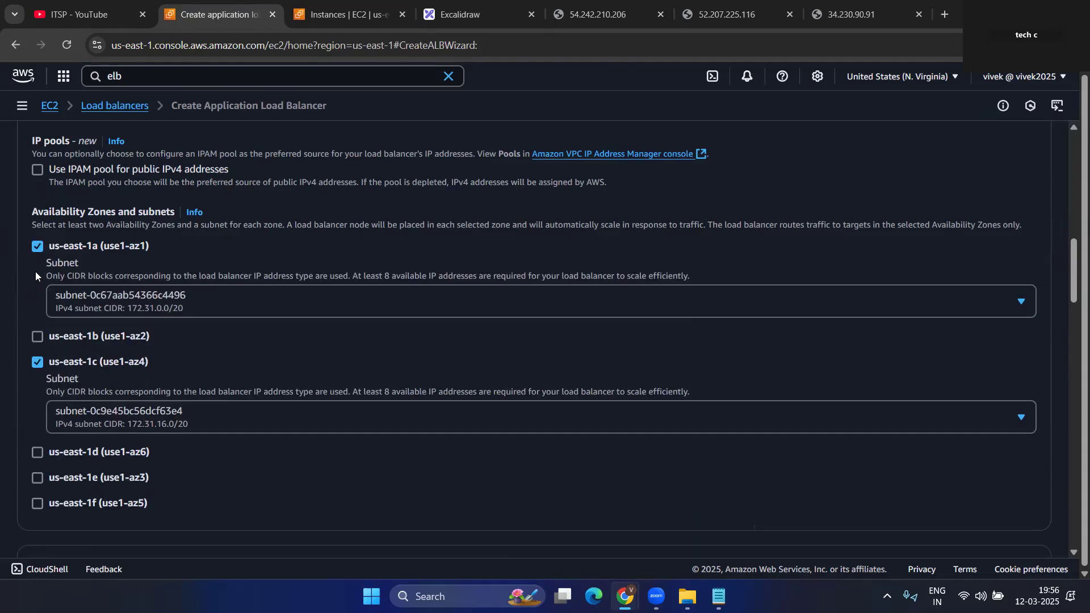
{"action": "left_click", "coordinate": [36, 337]}
{"action": "scroll", "coordinate": [226, 372], "scroll_direction": "down", "scroll_amount": 5}
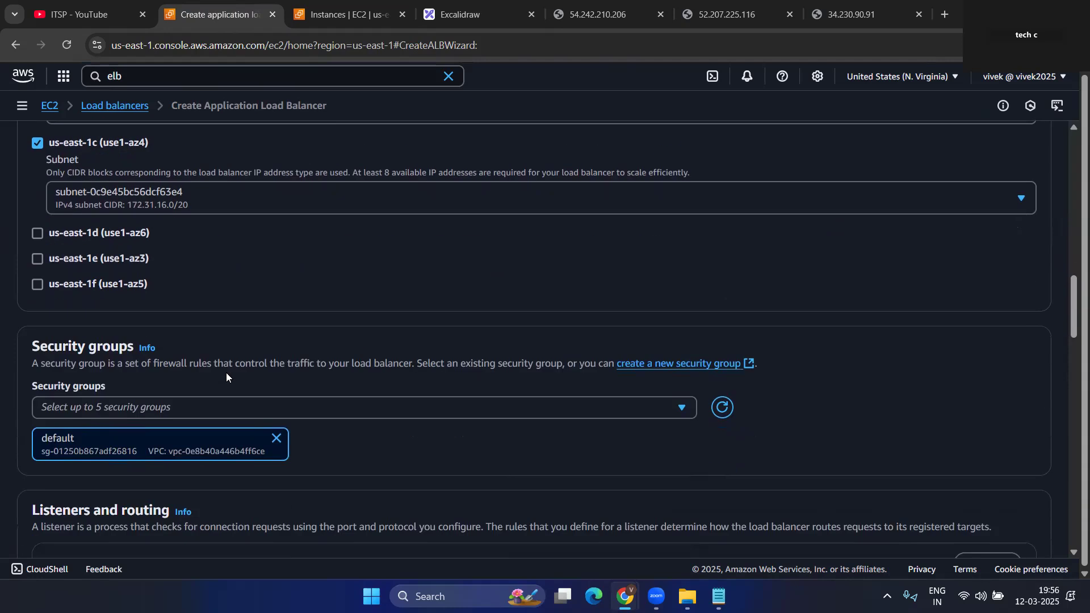
{"action": "scroll", "coordinate": [148, 321], "scroll_direction": "down", "scroll_amount": 3}
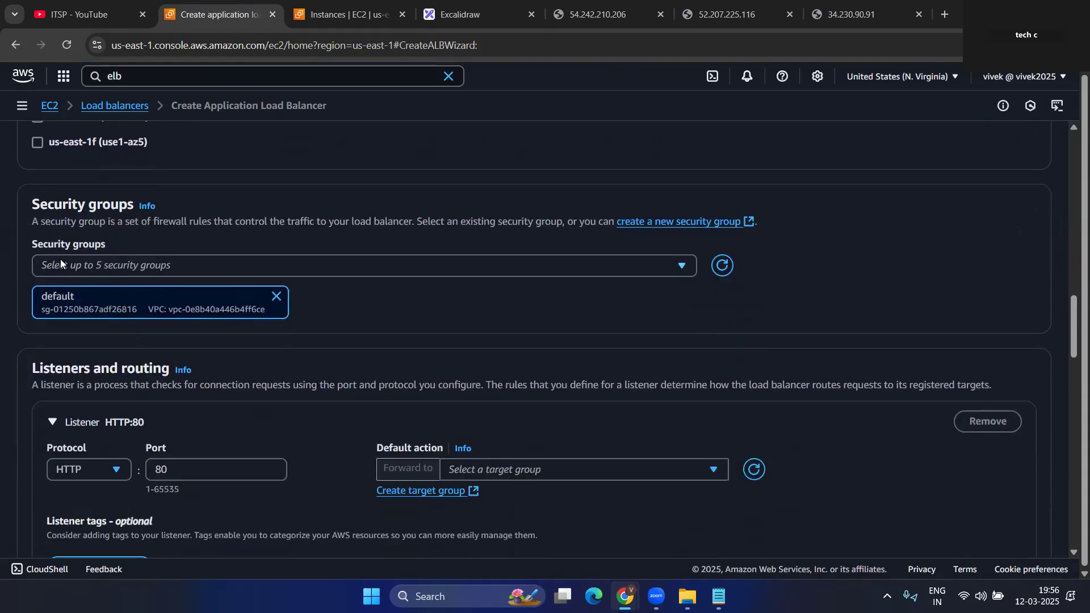
- Select the default security group for the load balancer
{"action": "left_click", "coordinate": [74, 264]}
{"action": "left_click", "coordinate": [68, 327]}
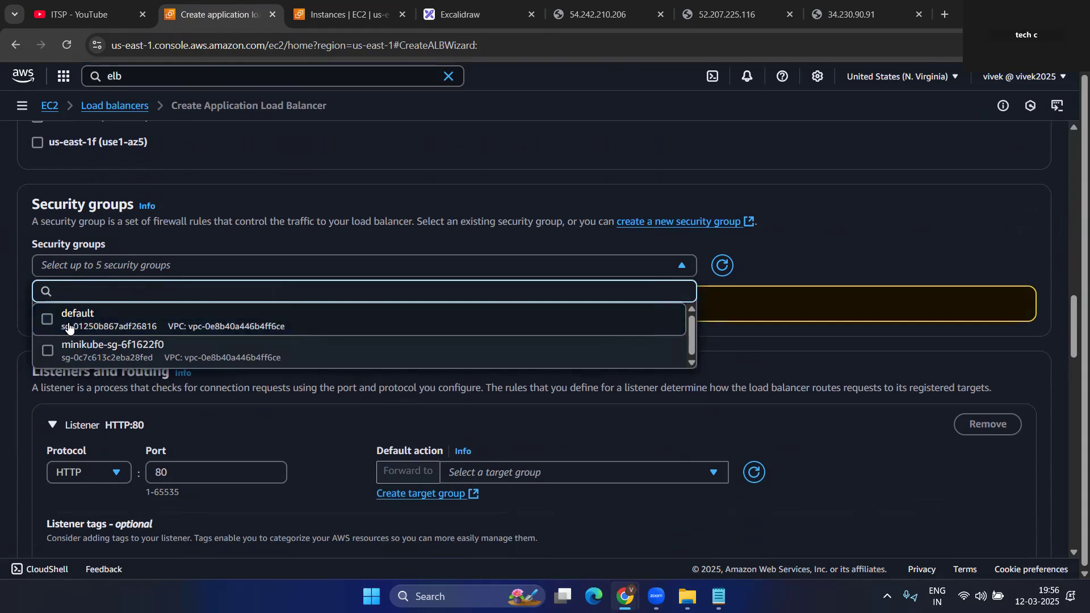
{"action": "left_click", "coordinate": [71, 323]}
{"action": "left_click", "coordinate": [782, 300]}
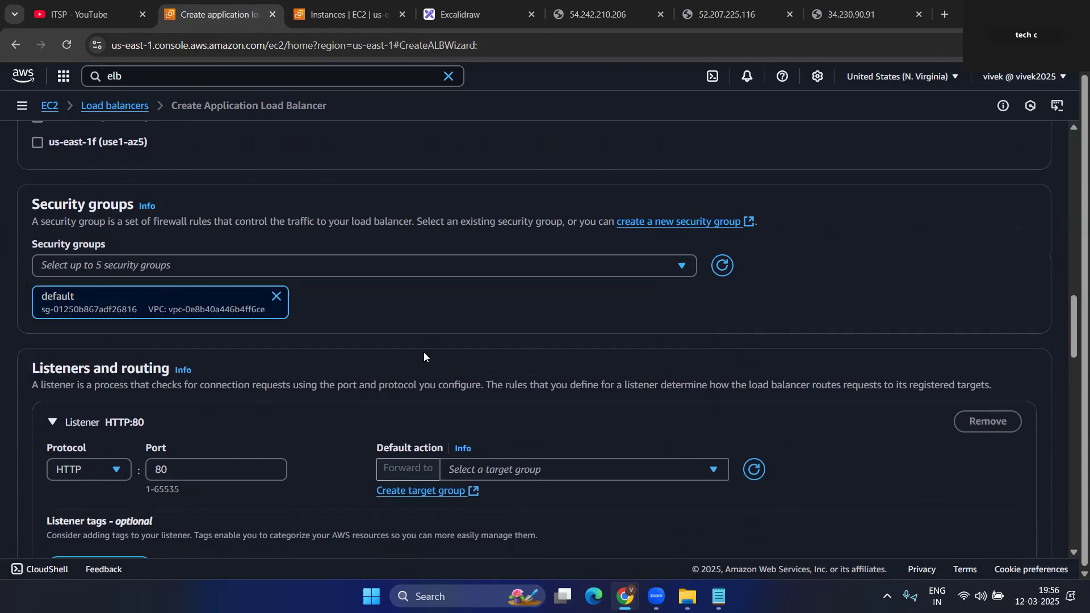
{"action": "scroll", "coordinate": [423, 356], "scroll_direction": "down", "scroll_amount": 3}
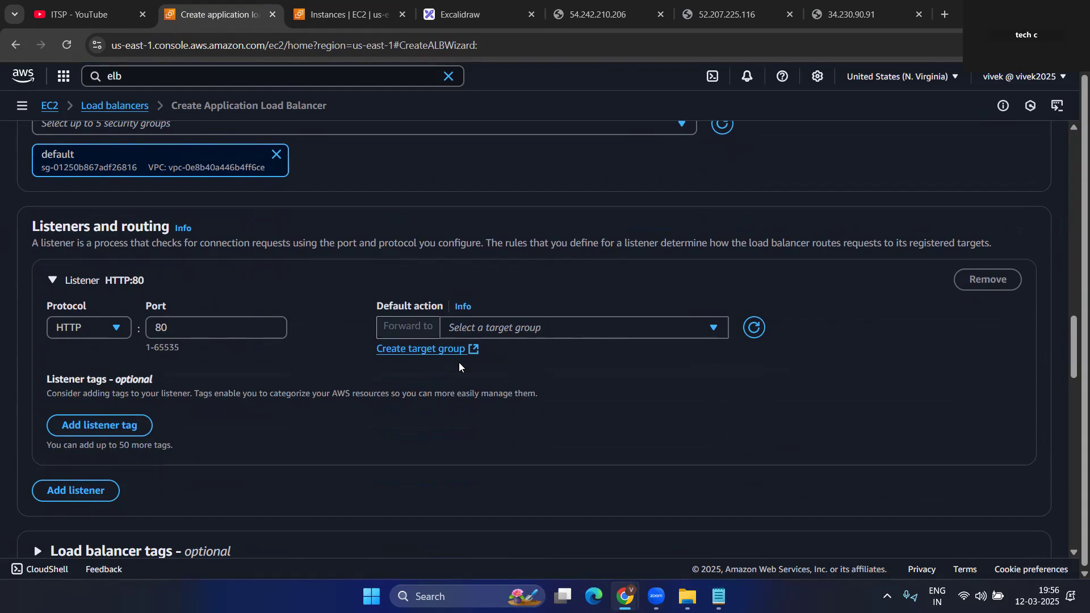
- Review the running instances and the load balancer diagram, then return to the wizard
{"action": "left_click", "coordinate": [331, 5]}
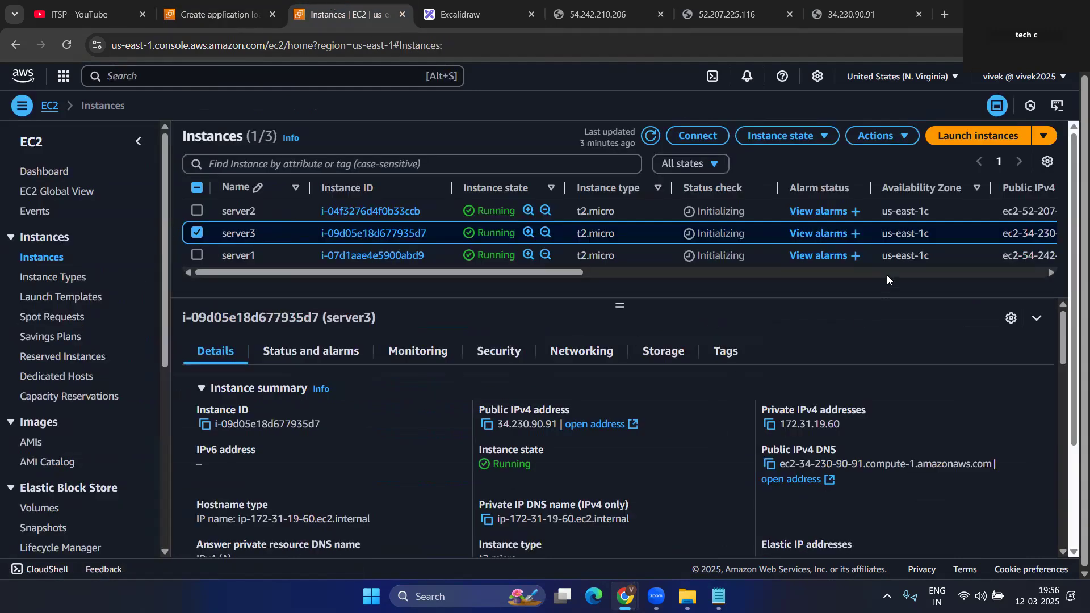
{"action": "left_click", "coordinate": [468, 7]}
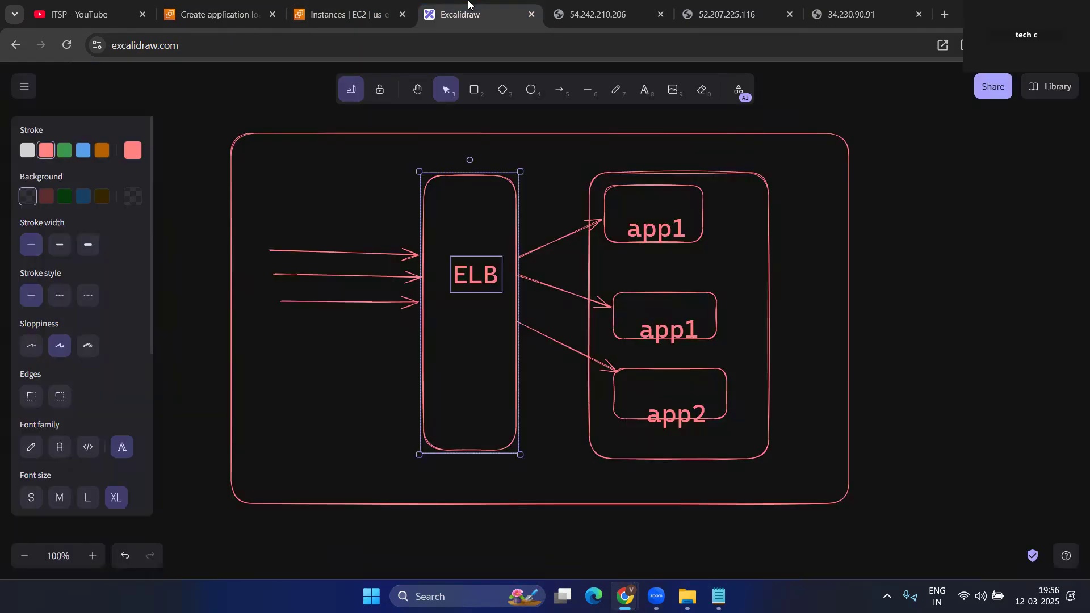
{"action": "left_click", "coordinate": [213, 14]}
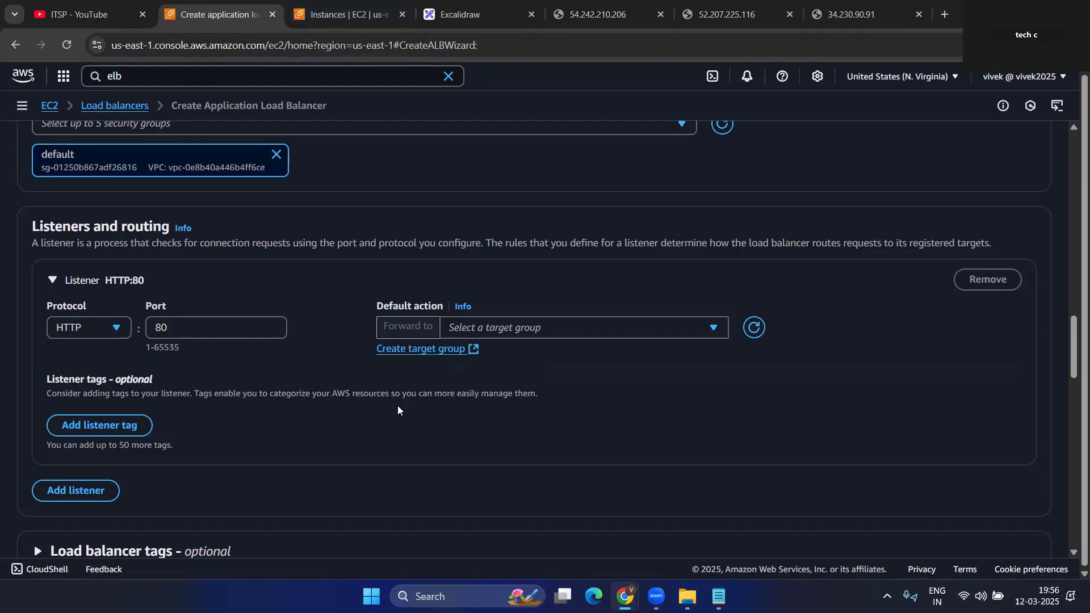
{"action": "scroll", "coordinate": [318, 348], "scroll_direction": "up", "scroll_amount": 5}
{"action": "scroll", "coordinate": [316, 238], "scroll_direction": "down", "scroll_amount": 5}
- Create an Instances target group named app-tg on HTTP port 80 and continue to targets
{"action": "left_click", "coordinate": [431, 350]}
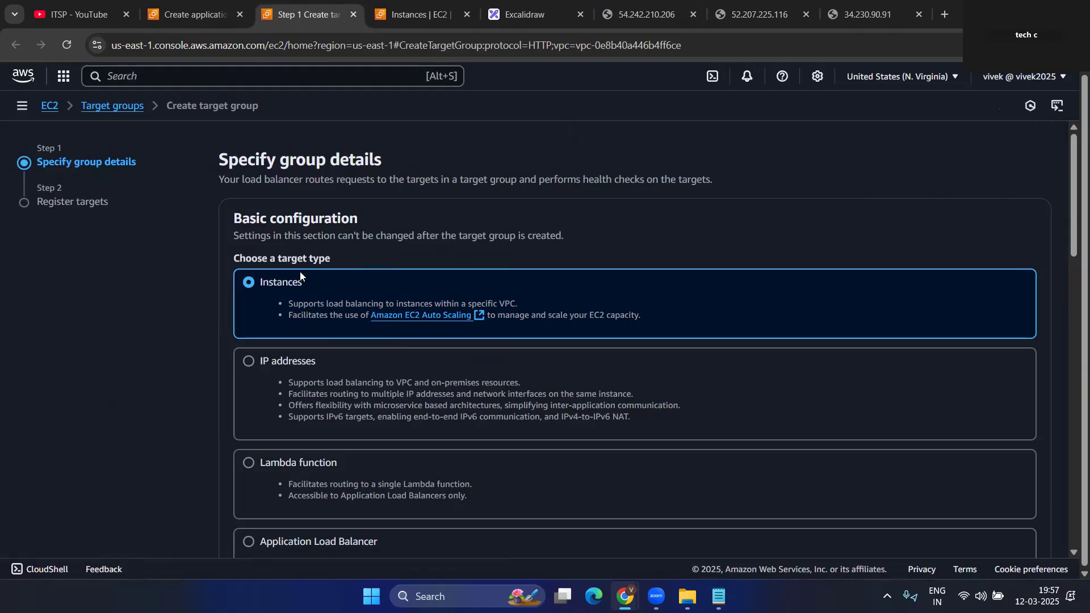
{"action": "scroll", "coordinate": [375, 289], "scroll_direction": "down", "scroll_amount": 7}
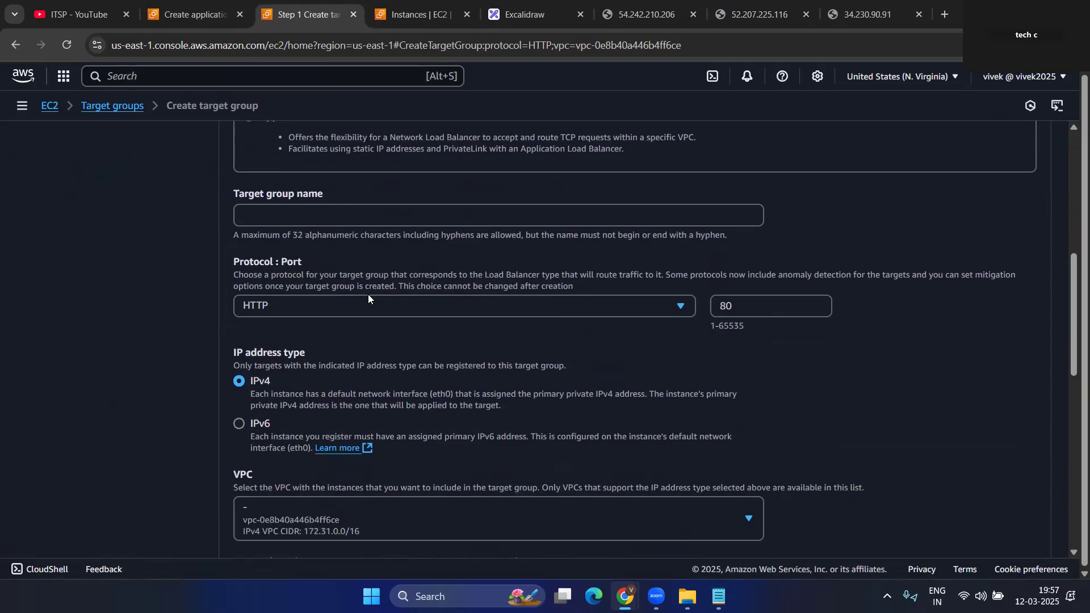
{"action": "left_click", "coordinate": [293, 222]}
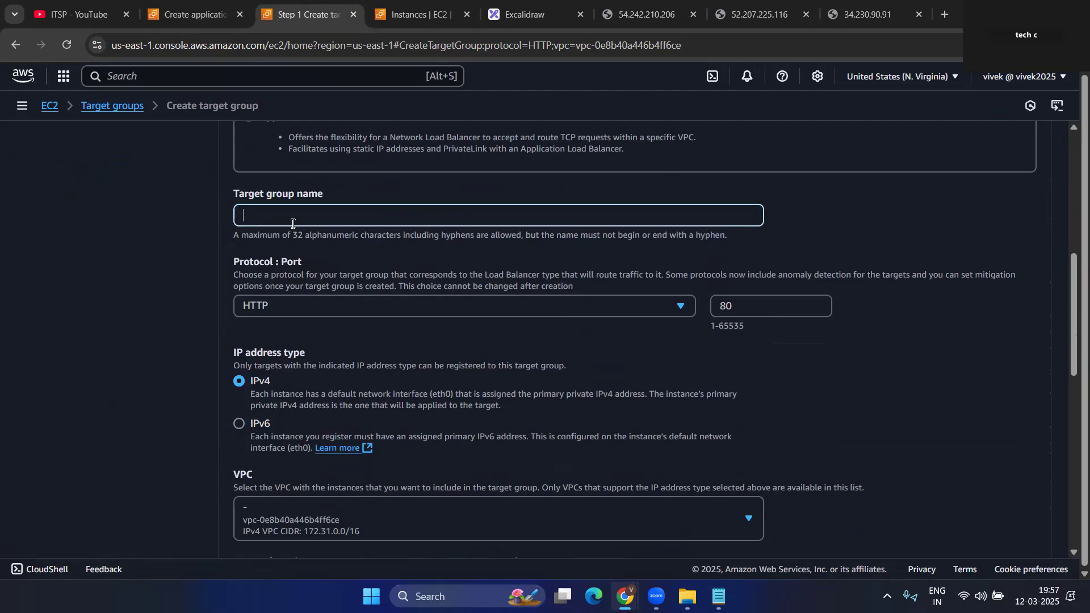
{"action": "type", "text": "i"}
{"action": "type", "text": "app"}
{"action": "type", "text": "-tg"}
{"action": "scroll", "coordinate": [407, 378], "scroll_direction": "down", "scroll_amount": 2}
{"action": "scroll", "coordinate": [449, 334], "scroll_direction": "down", "scroll_amount": 6}
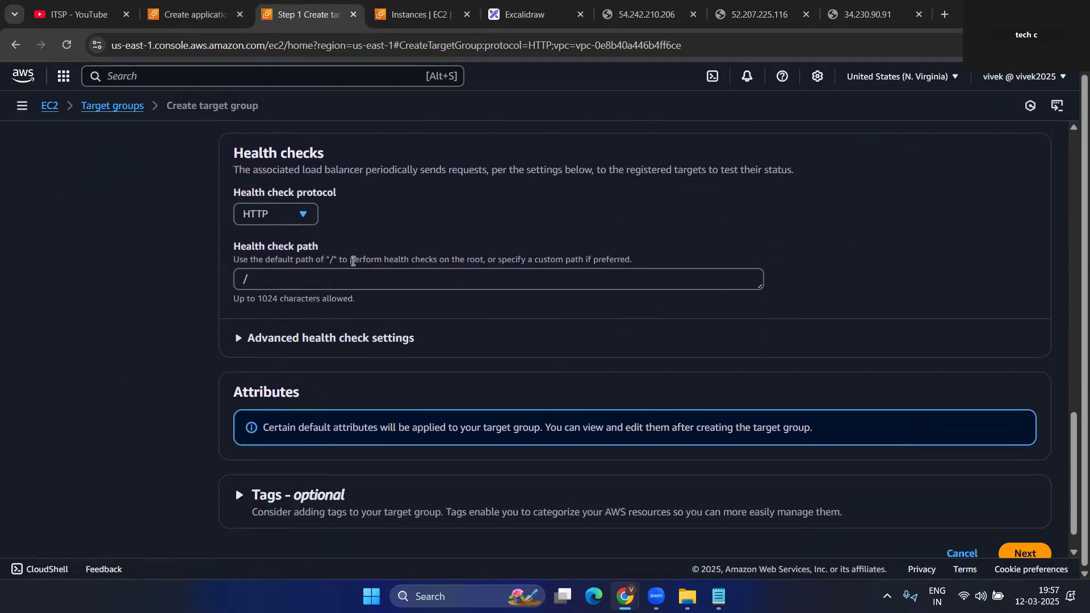
{"action": "scroll", "coordinate": [329, 347], "scroll_direction": "down", "scroll_amount": 1}
{"action": "left_click", "coordinate": [1022, 517]}
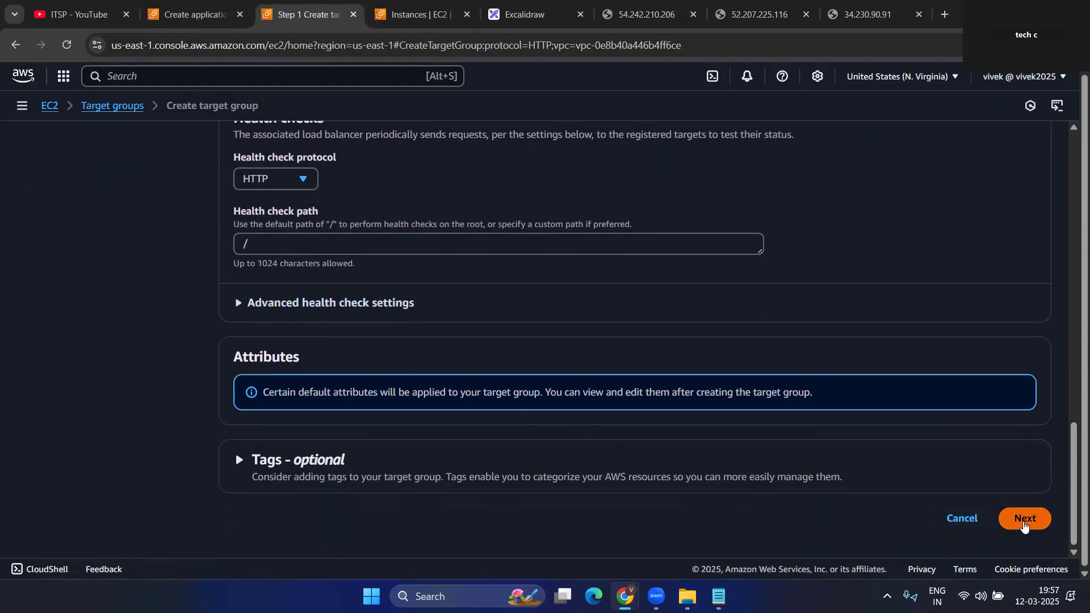
- Select server1, server2 and server3 as targets on port 80
{"action": "scroll", "coordinate": [428, 311], "scroll_direction": "down", "scroll_amount": 4}
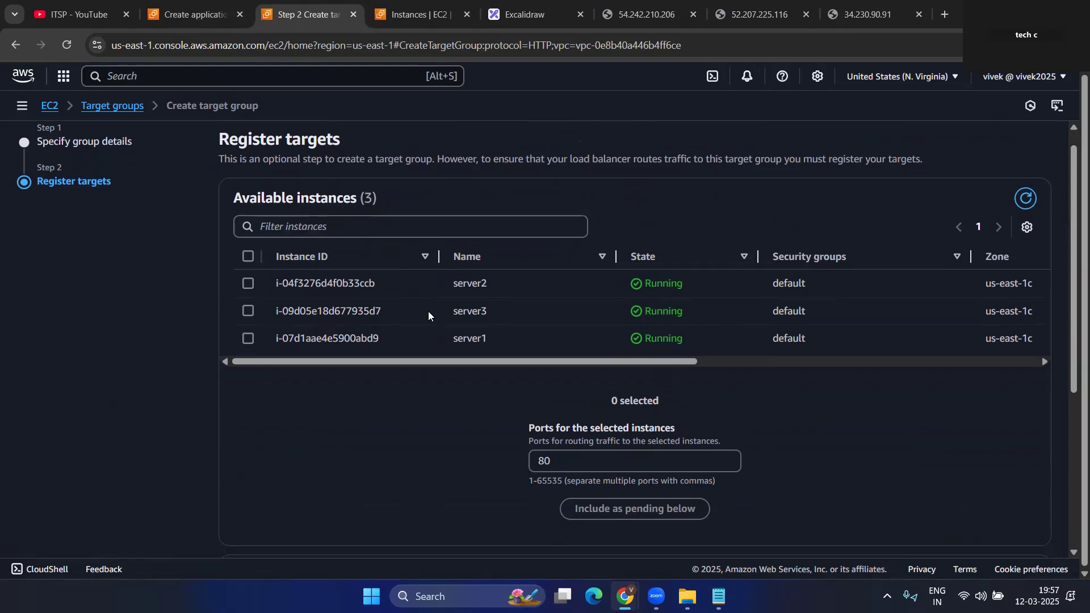
{"action": "scroll", "coordinate": [428, 312], "scroll_direction": "up", "scroll_amount": 4}
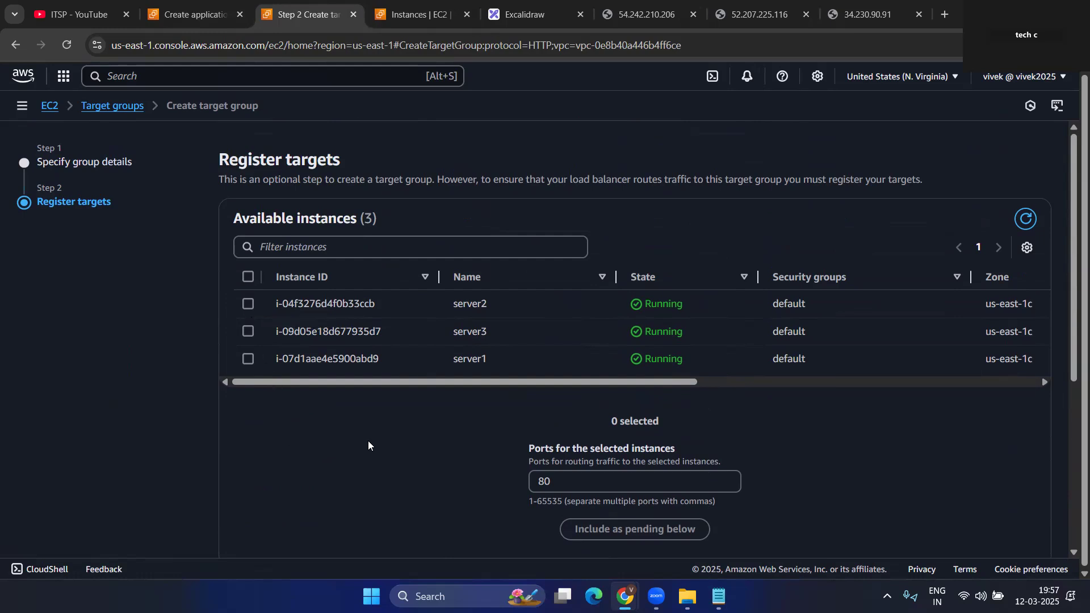
{"action": "left_click", "coordinate": [248, 306]}
{"action": "left_click", "coordinate": [247, 331]}
{"action": "left_click", "coordinate": [248, 358]}
{"action": "scroll", "coordinate": [511, 392], "scroll_direction": "down", "scroll_amount": 5}
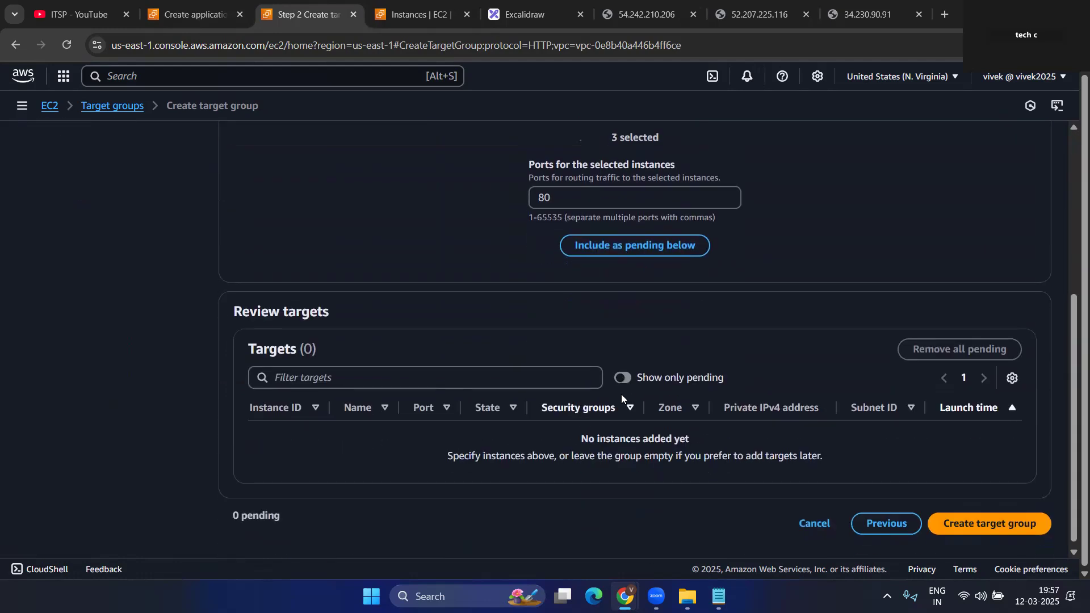
- Include the three instances as pending targets and create the app-tg target group
{"action": "left_click", "coordinate": [666, 243]}
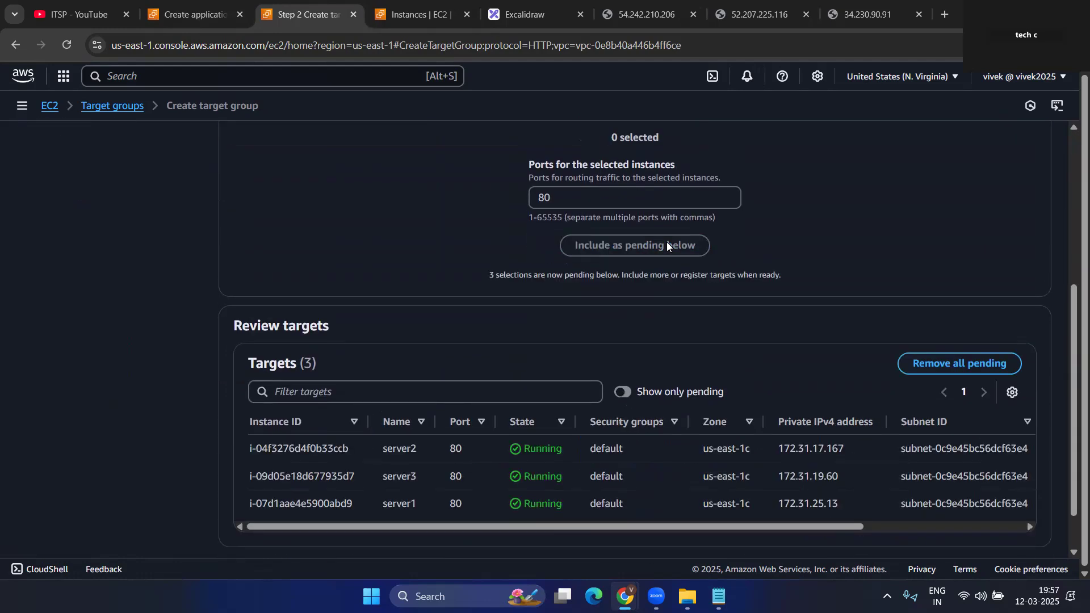
{"action": "scroll", "coordinate": [938, 546], "scroll_direction": "down", "scroll_amount": 1}
{"action": "left_click", "coordinate": [983, 518]}
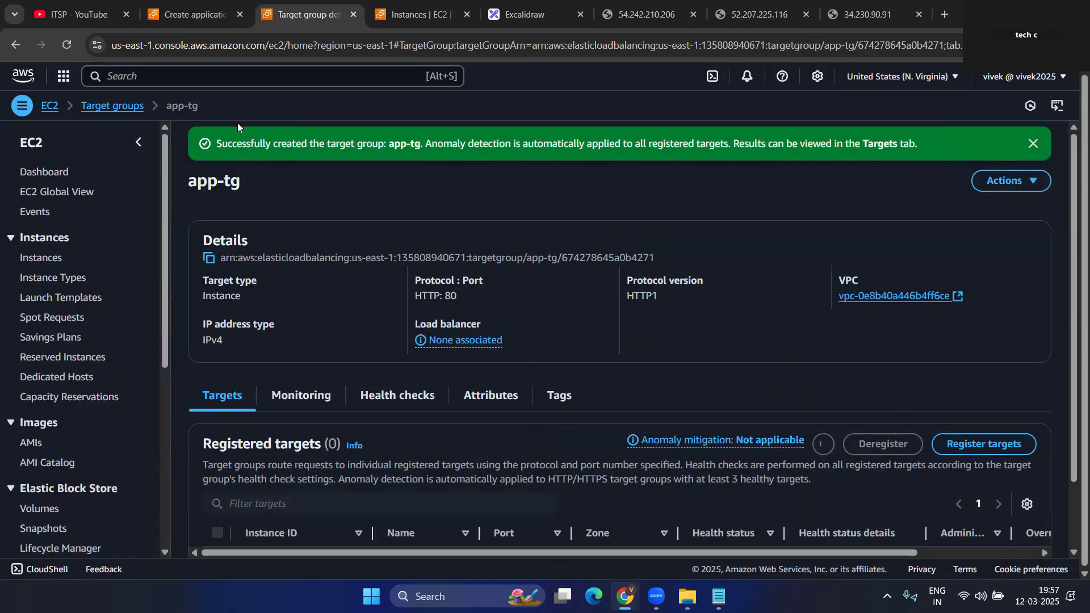
- Forward the HTTP:80 listener to app-tg and create the app-elb load balancer
{"action": "left_click", "coordinate": [195, 13]}
{"action": "left_click", "coordinate": [756, 322]}
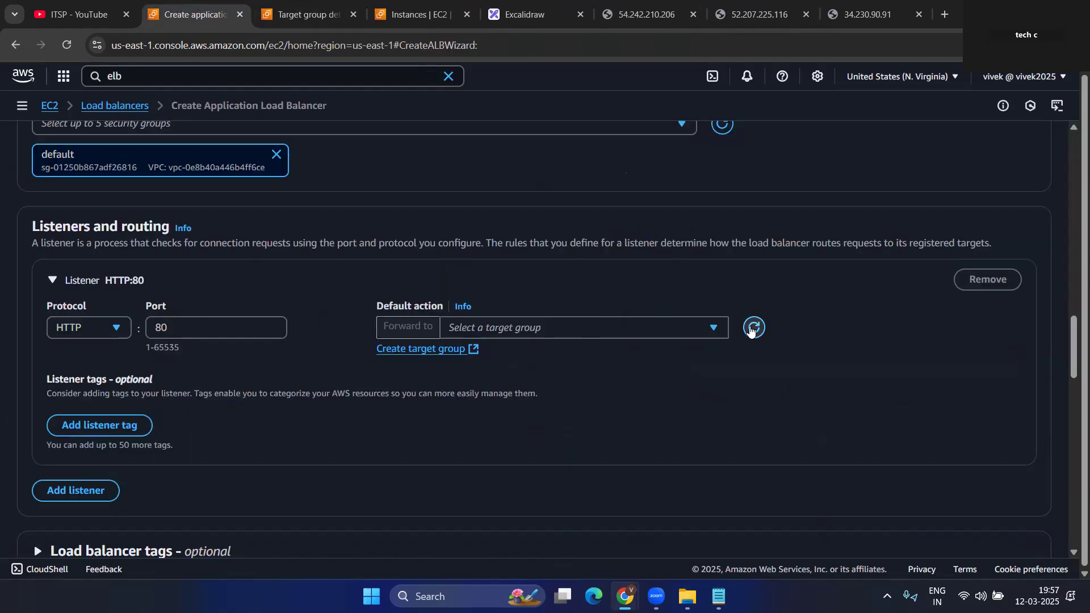
{"action": "left_click", "coordinate": [682, 329]}
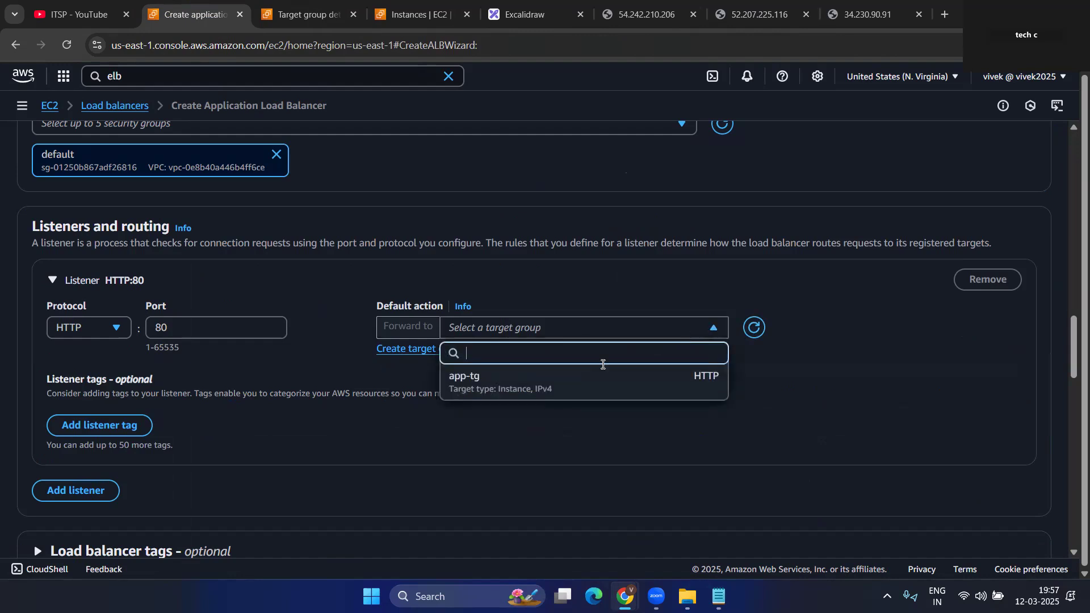
{"action": "left_click", "coordinate": [515, 384]}
{"action": "scroll", "coordinate": [239, 346], "scroll_direction": "down", "scroll_amount": 4}
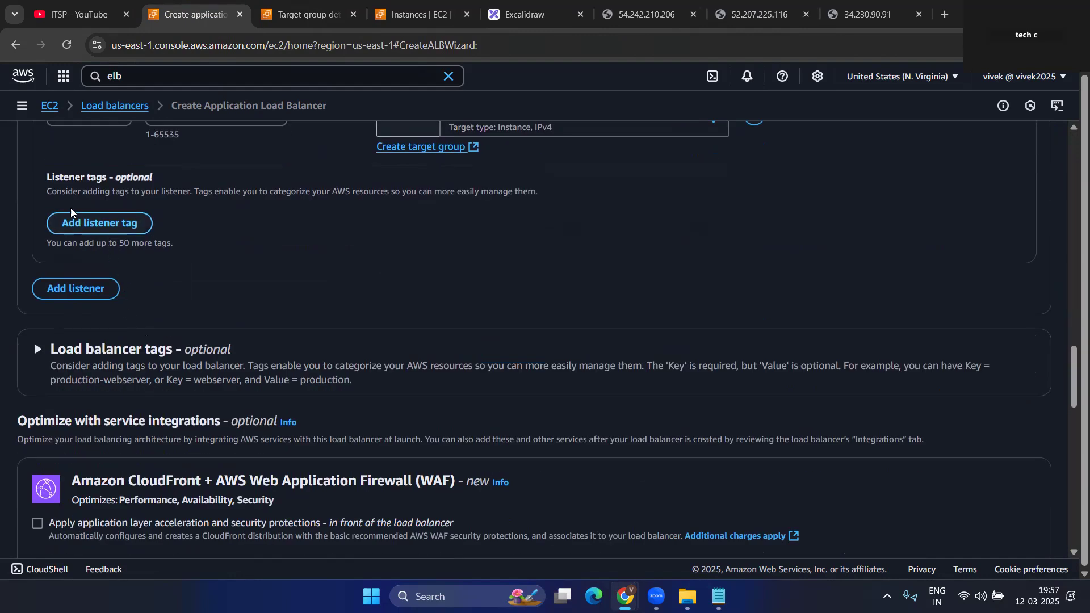
{"action": "scroll", "coordinate": [83, 267], "scroll_direction": "down", "scroll_amount": 3}
{"action": "scroll", "coordinate": [83, 267], "scroll_direction": "down", "scroll_amount": 15}
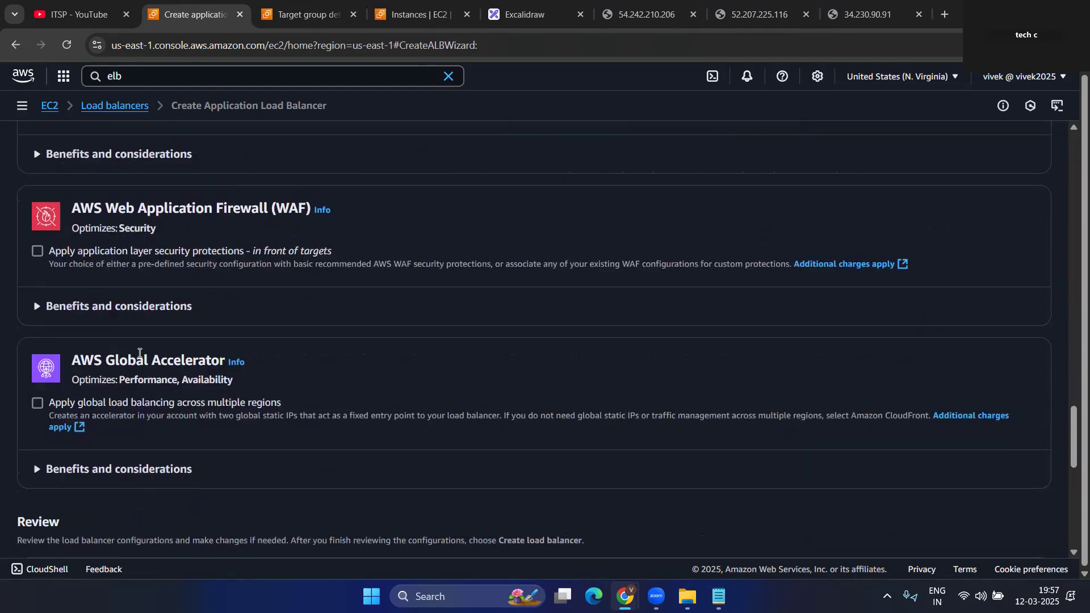
{"action": "left_click", "coordinate": [1018, 517]}
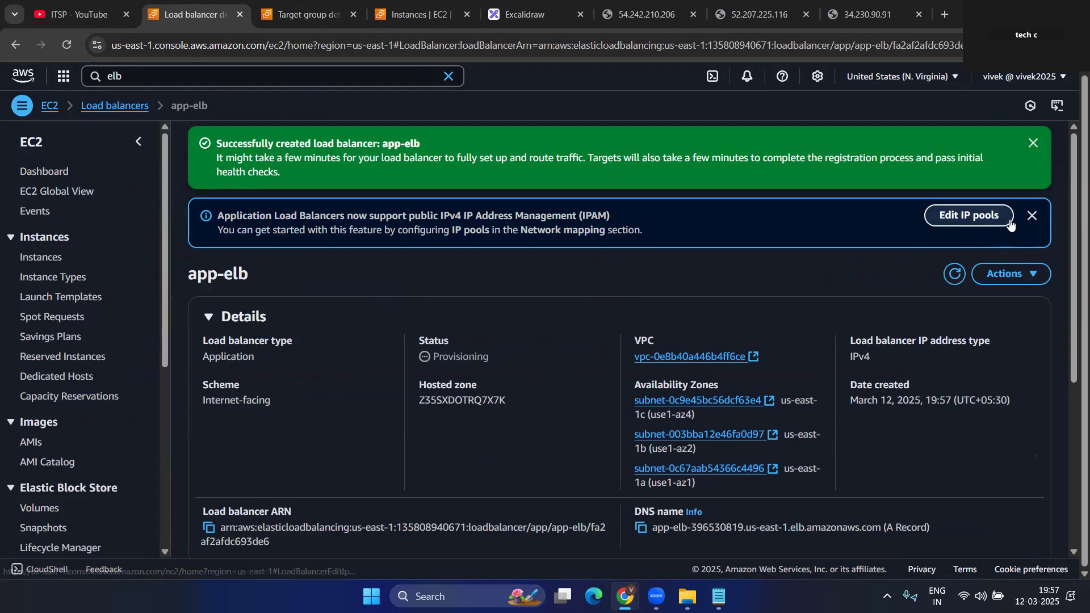
- Dismiss the creation success and IPAM notices on app-elb's details page
{"action": "left_click", "coordinate": [1033, 145]}
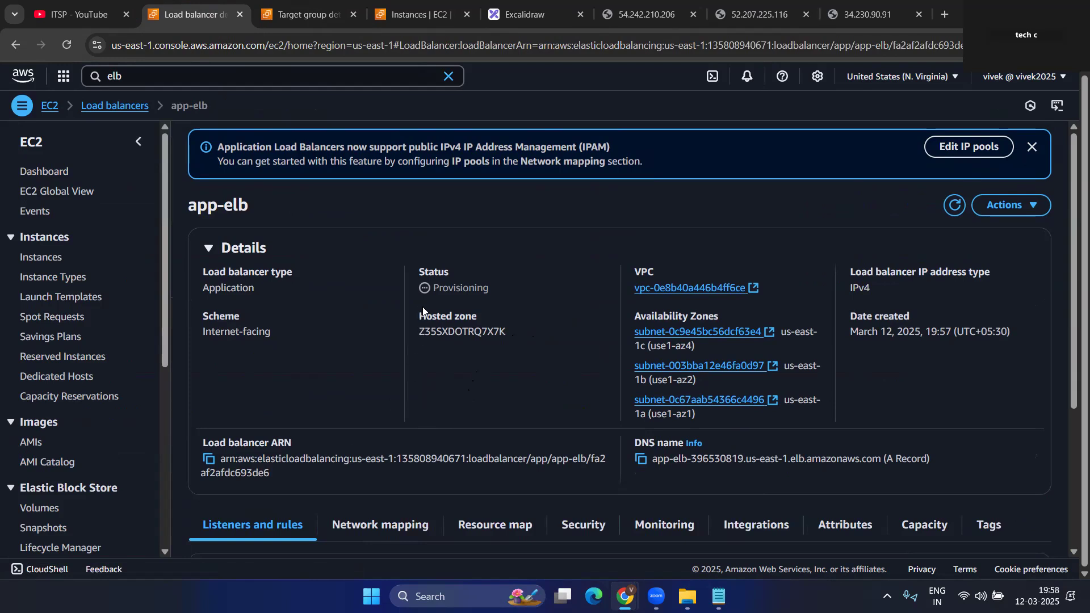
{"action": "left_click", "coordinate": [954, 205]}
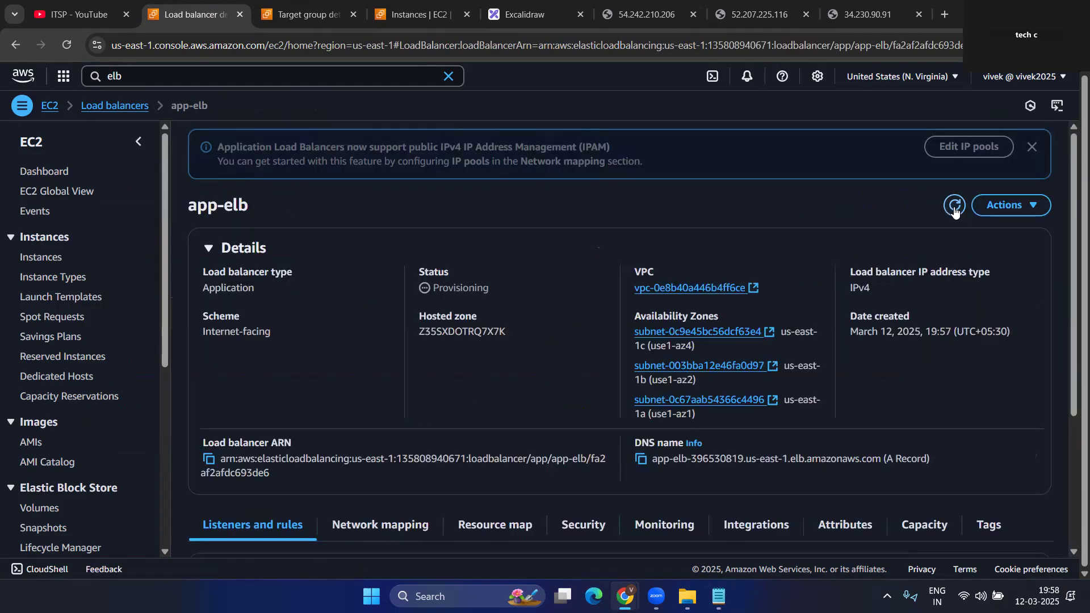
{"action": "left_click", "coordinate": [1032, 148]}
{"action": "left_click", "coordinate": [951, 133]}
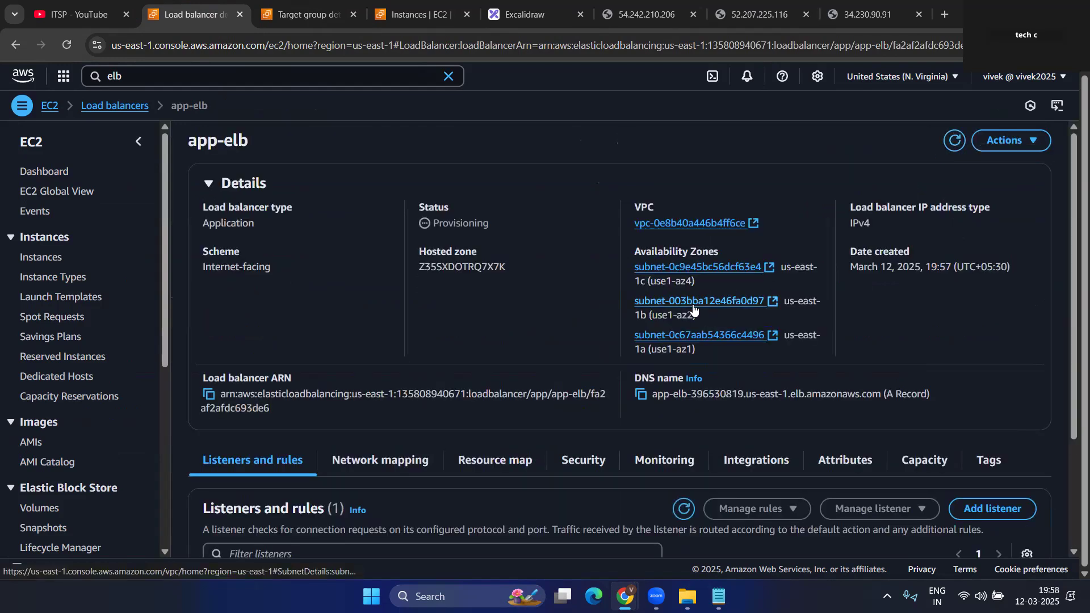
- Copy app-elb's DNS name and keep refreshing to check its provisioning status
{"action": "left_click", "coordinate": [641, 395]}
{"action": "left_click", "coordinate": [955, 142]}
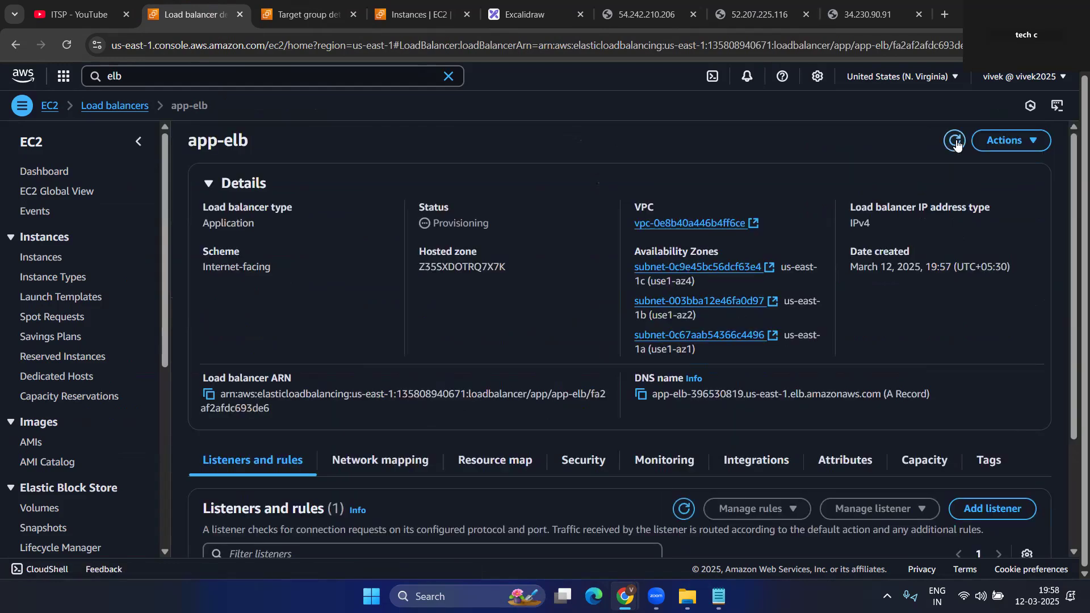
{"action": "left_click", "coordinate": [955, 142]}
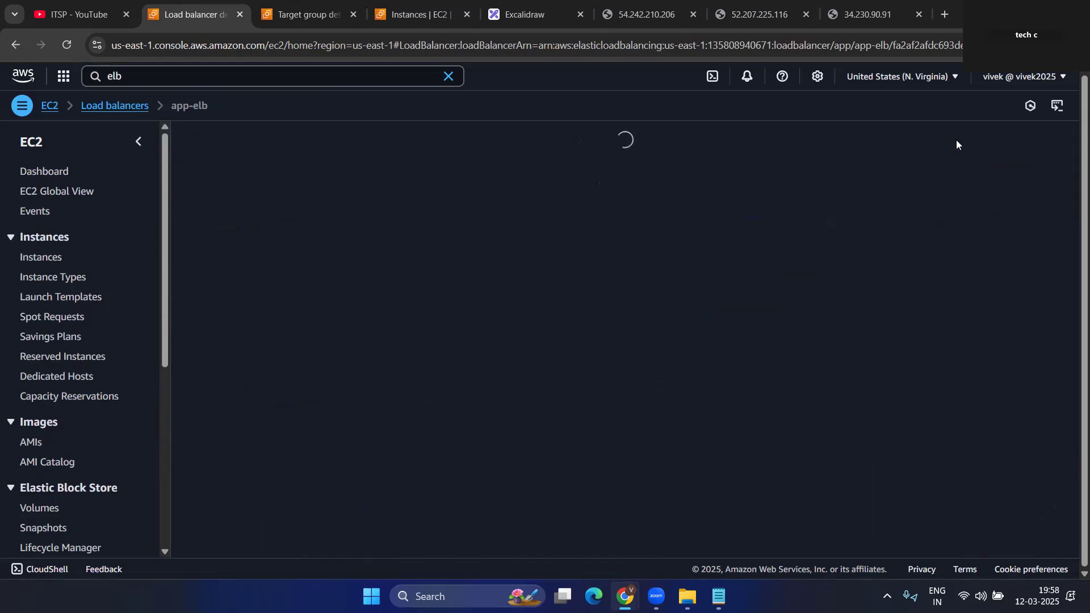
{"action": "left_click", "coordinate": [956, 141]}
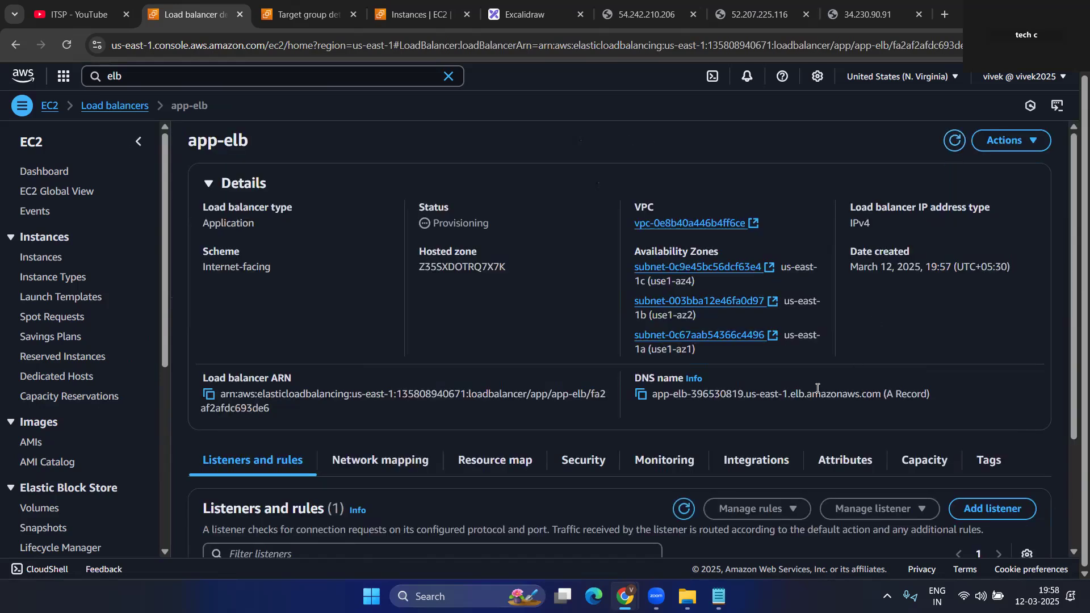
{"action": "left_click", "coordinate": [953, 144]}
{"action": "left_click", "coordinate": [956, 142]}
{"action": "left_click", "coordinate": [955, 140]}
{"action": "left_click", "coordinate": [954, 140]}
- Paste app-elb's DNS name into a new browser tab's address bar
{"action": "left_click", "coordinate": [640, 396]}
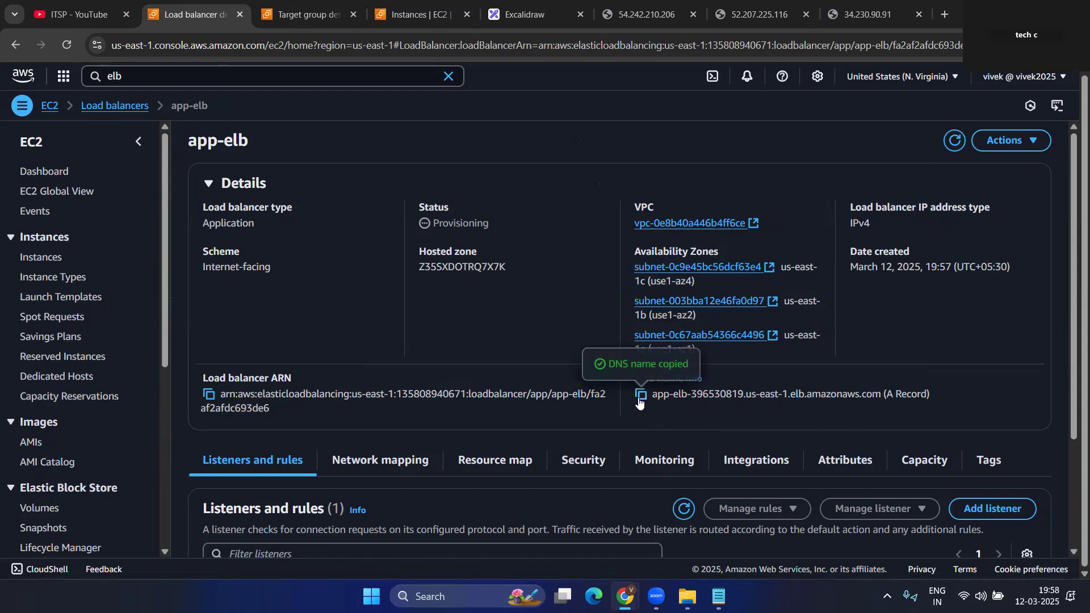
{"action": "left_click", "coordinate": [942, 17]}
{"action": "key", "text": "ctrl+v"}
- Load app-elb's DNS address, retry it twice while unreachable, then view the app-tg target group
{"action": "key", "text": "Return"}
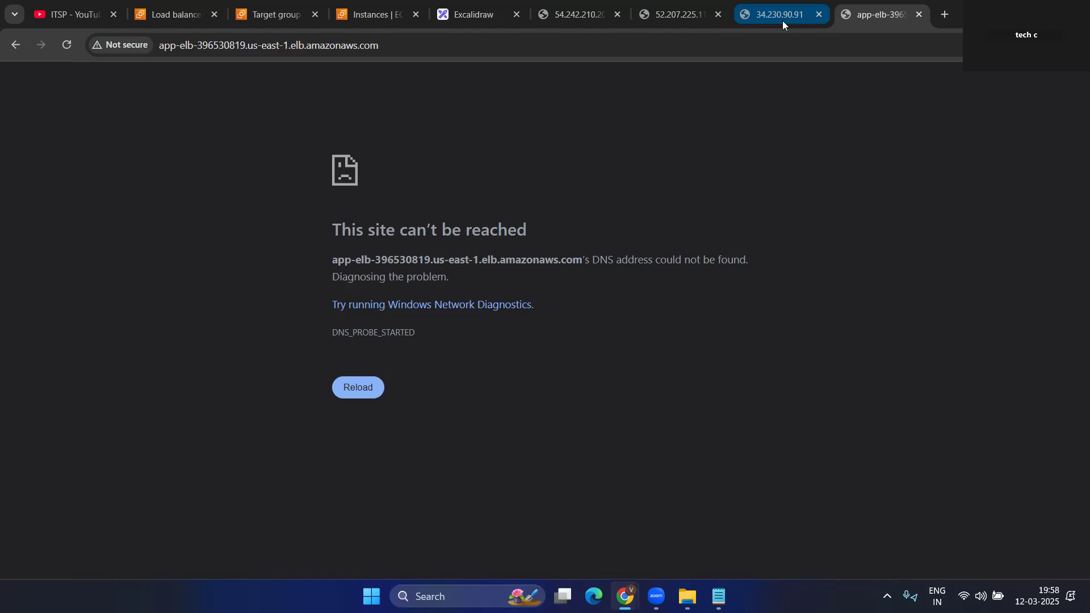
{"action": "left_click", "coordinate": [68, 45]}
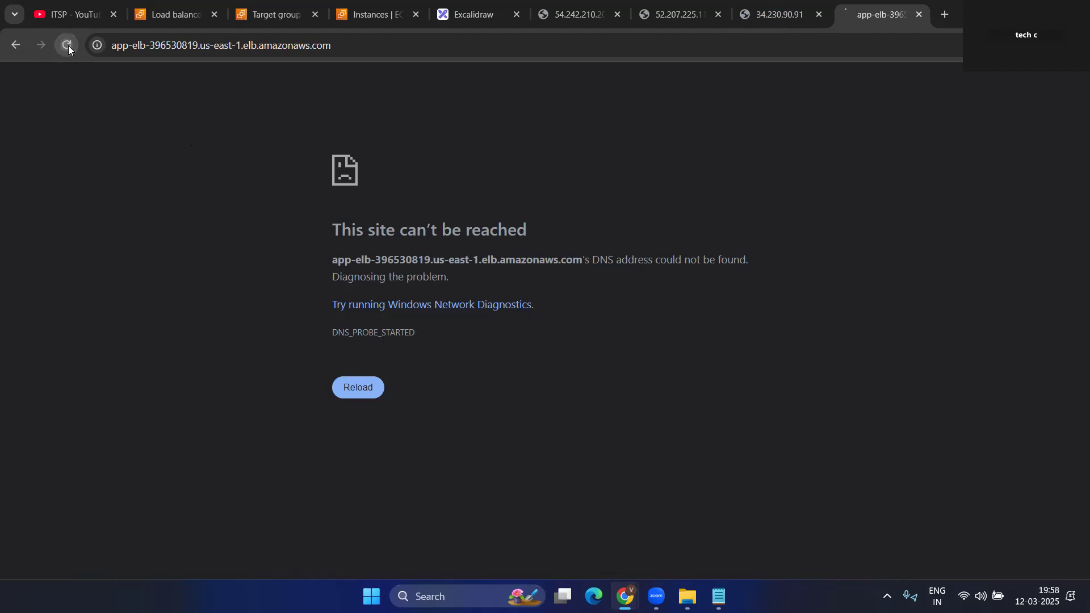
{"action": "left_click", "coordinate": [68, 45]}
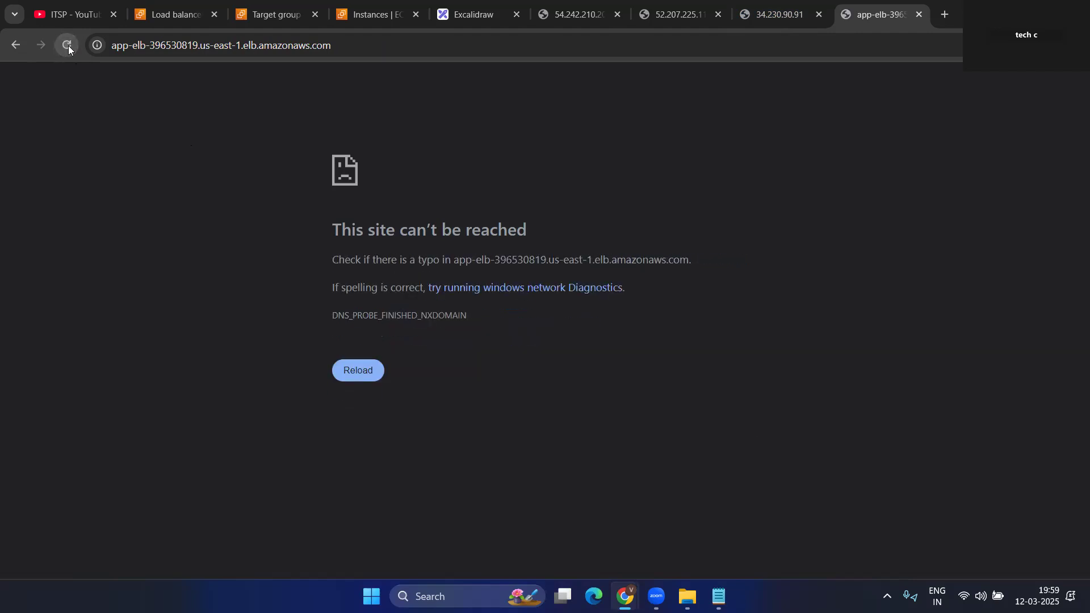
{"action": "left_click", "coordinate": [271, 14]}
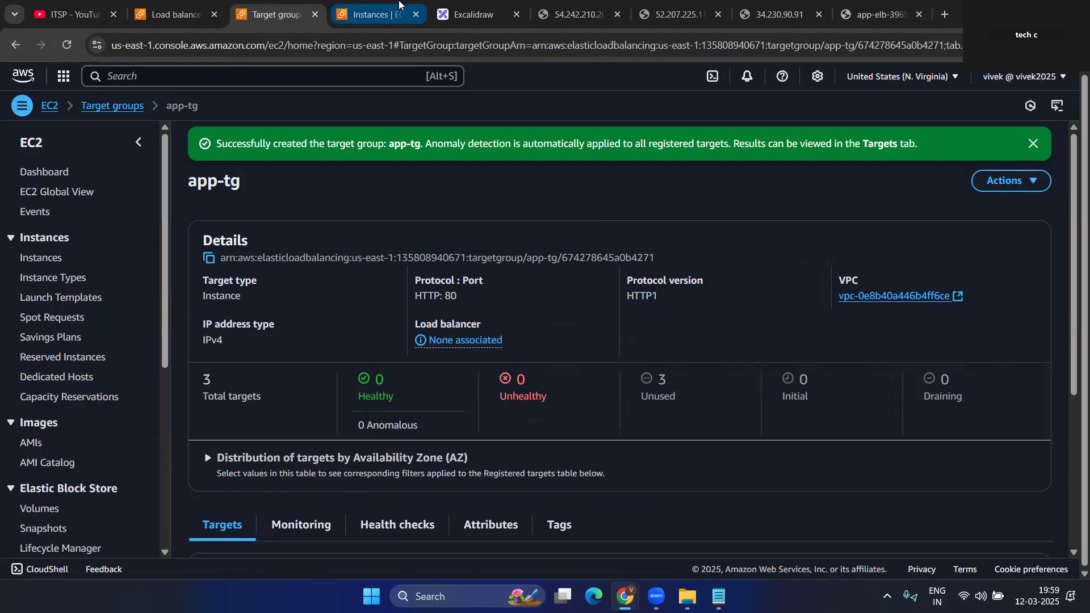
- Dismiss the app-tg creation banner and refresh the registered targets' health status
{"action": "left_click", "coordinate": [1033, 144]}
{"action": "scroll", "coordinate": [817, 244], "scroll_direction": "down", "scroll_amount": 3}
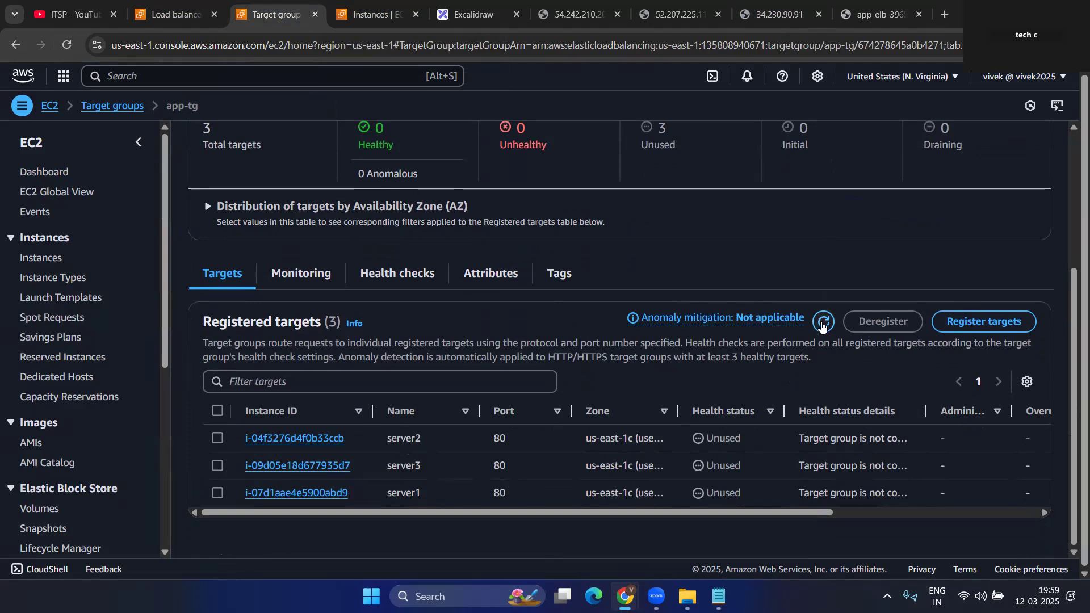
{"action": "left_click", "coordinate": [823, 321]}
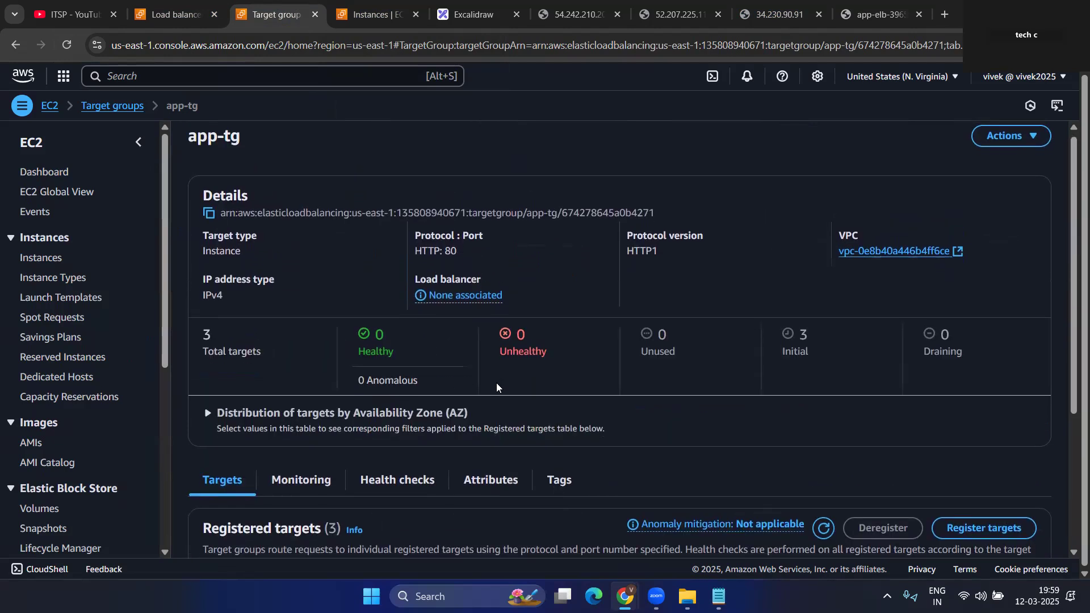
{"action": "scroll", "coordinate": [496, 382], "scroll_direction": "down", "scroll_amount": 3}
{"action": "scroll", "coordinate": [795, 161], "scroll_direction": "up", "scroll_amount": 3}
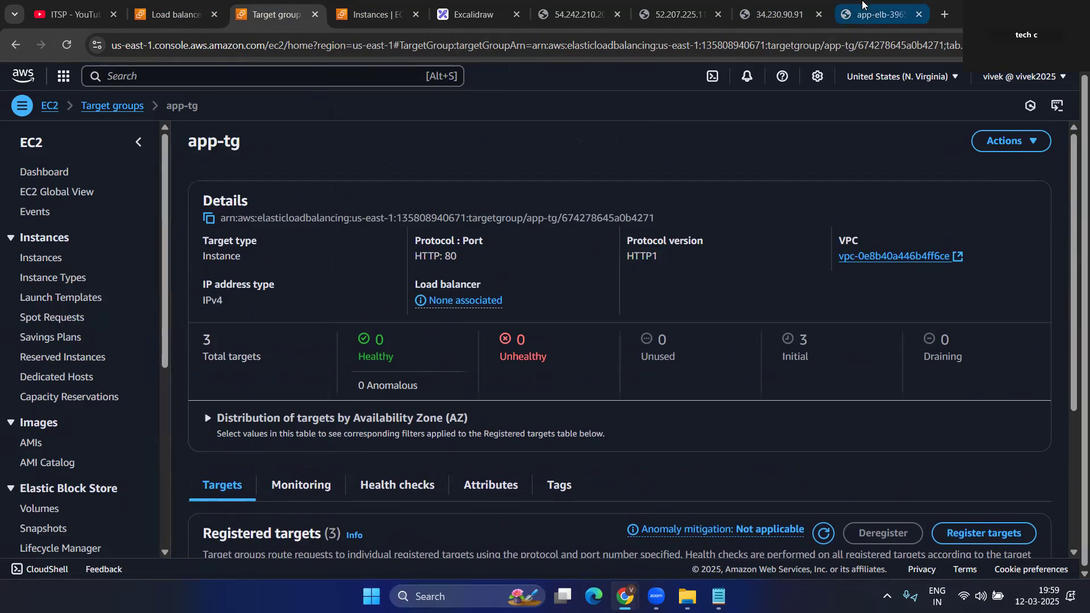
- Retry the app-elb address, check instances, and refresh app-elb's status until it serves the app
{"action": "left_click", "coordinate": [879, 15]}
{"action": "left_click", "coordinate": [64, 48]}
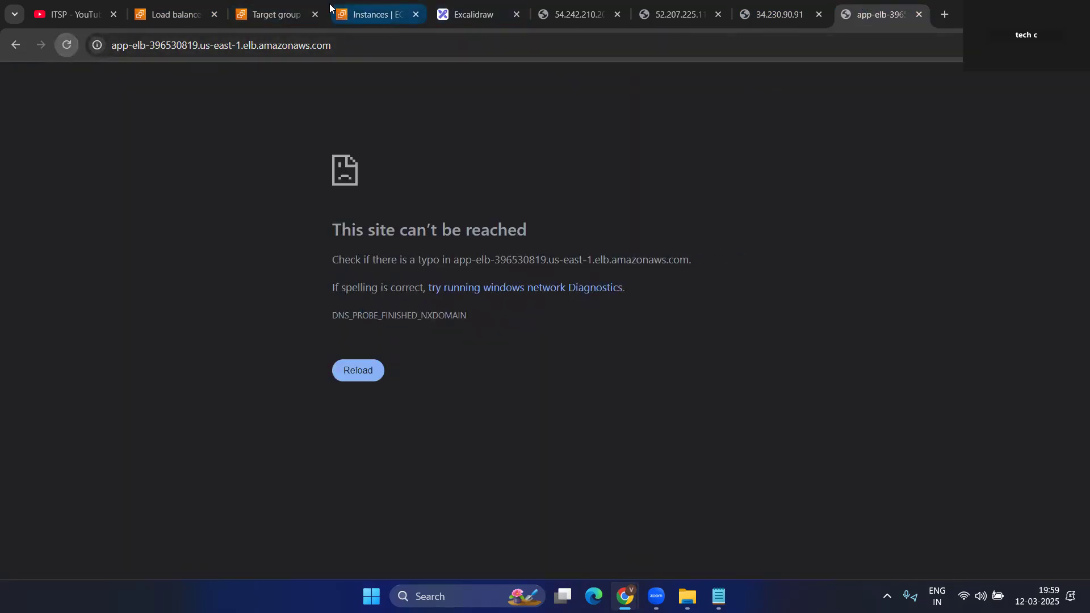
{"action": "left_click", "coordinate": [277, 10]}
{"action": "left_click", "coordinate": [354, 8]}
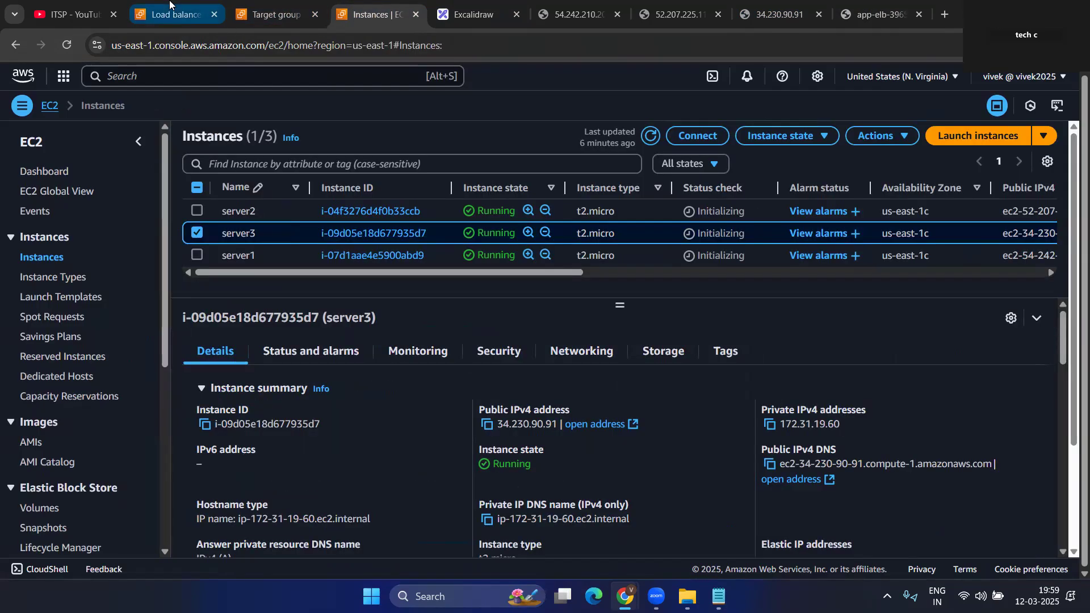
{"action": "left_click", "coordinate": [169, 11]}
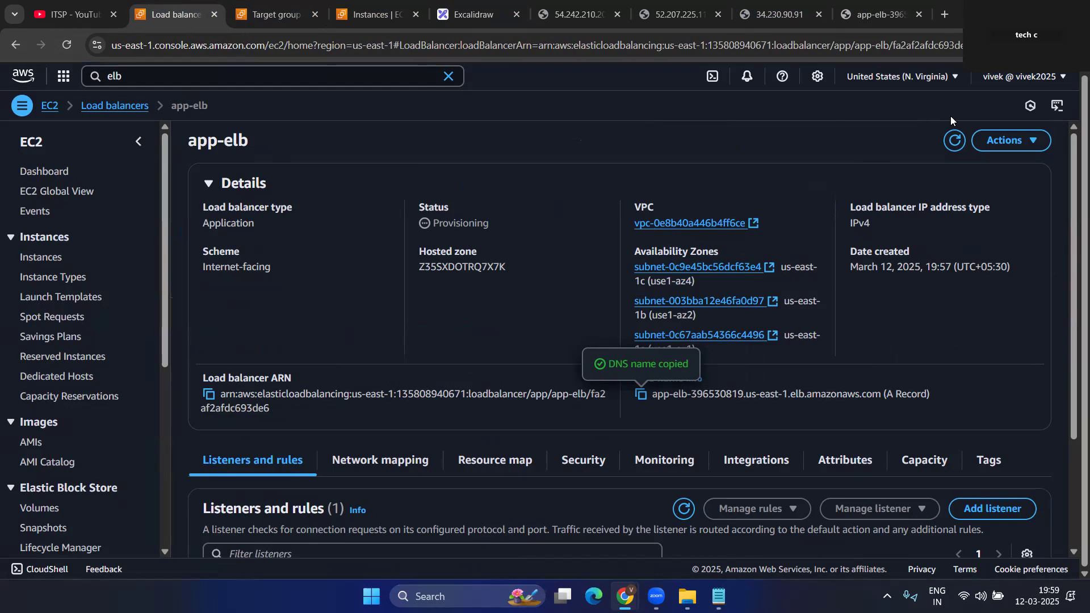
{"action": "left_click", "coordinate": [955, 139]}
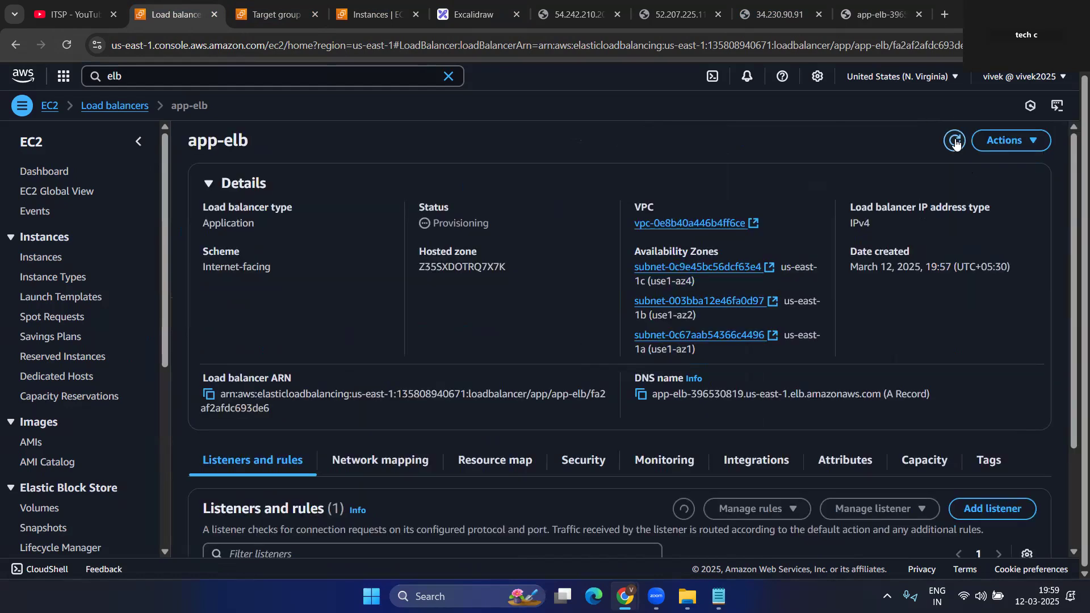
{"action": "left_click", "coordinate": [954, 140]}
{"action": "left_click", "coordinate": [954, 139]}
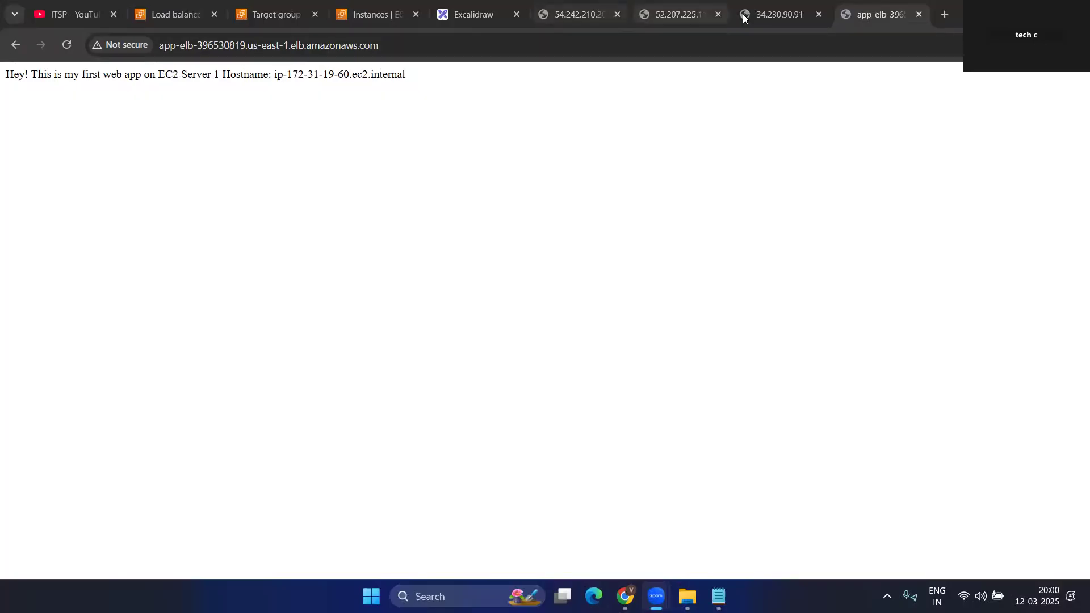
- Refresh the app-elb details to check its Provisioning status
{"action": "left_click", "coordinate": [176, 14]}
{"action": "left_click", "coordinate": [952, 140]}
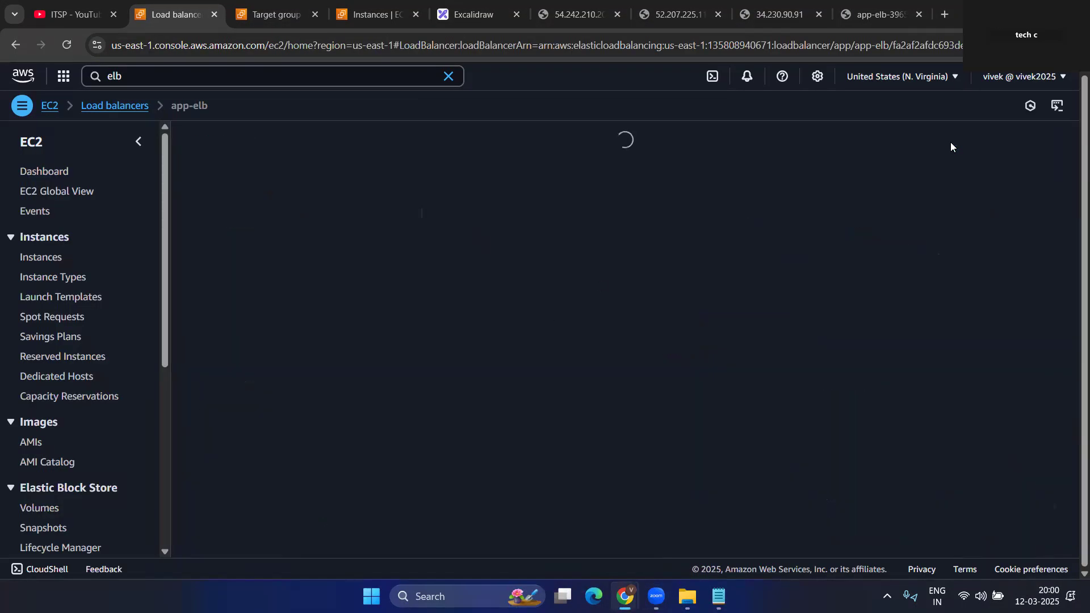
{"action": "left_click", "coordinate": [955, 141]}
{"action": "left_click_drag", "start_coordinate": [431, 225], "coordinate": [505, 224]}
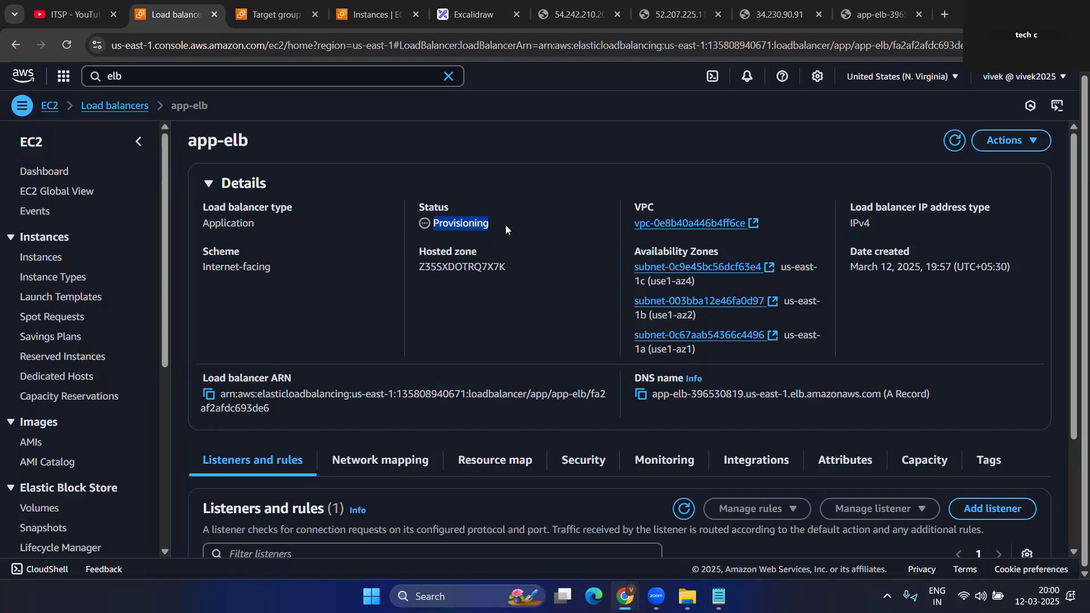
{"action": "left_click", "coordinate": [539, 250]}
- Compare the load balancer page with servers 54.242.210.206, 52.207.225.116 and 34.230.90.91
{"action": "left_click", "coordinate": [879, 14]}
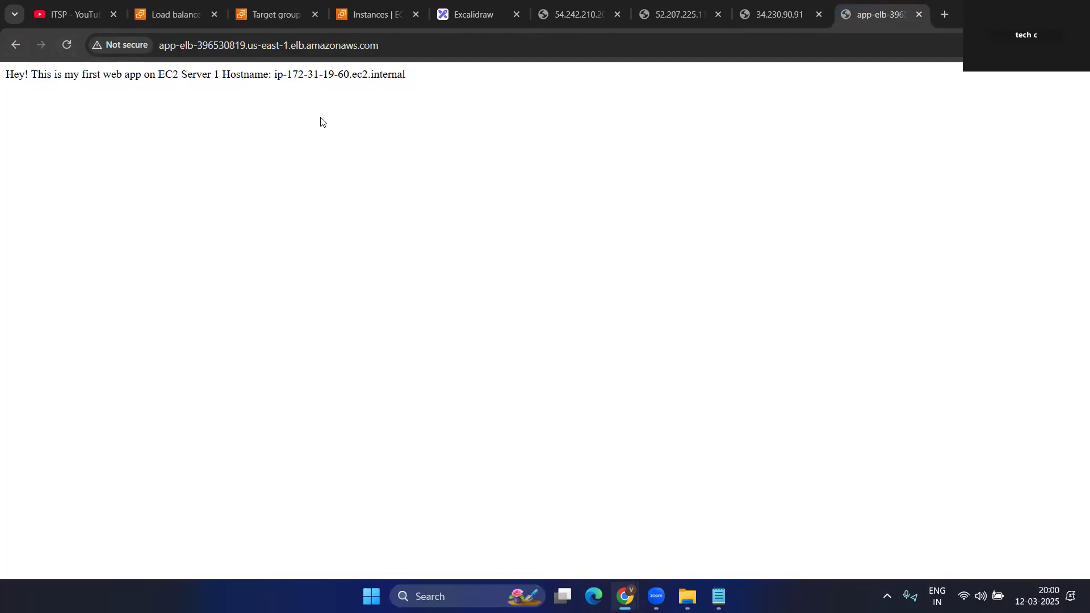
{"action": "left_click", "coordinate": [583, 14]}
{"action": "left_click", "coordinate": [677, 13]}
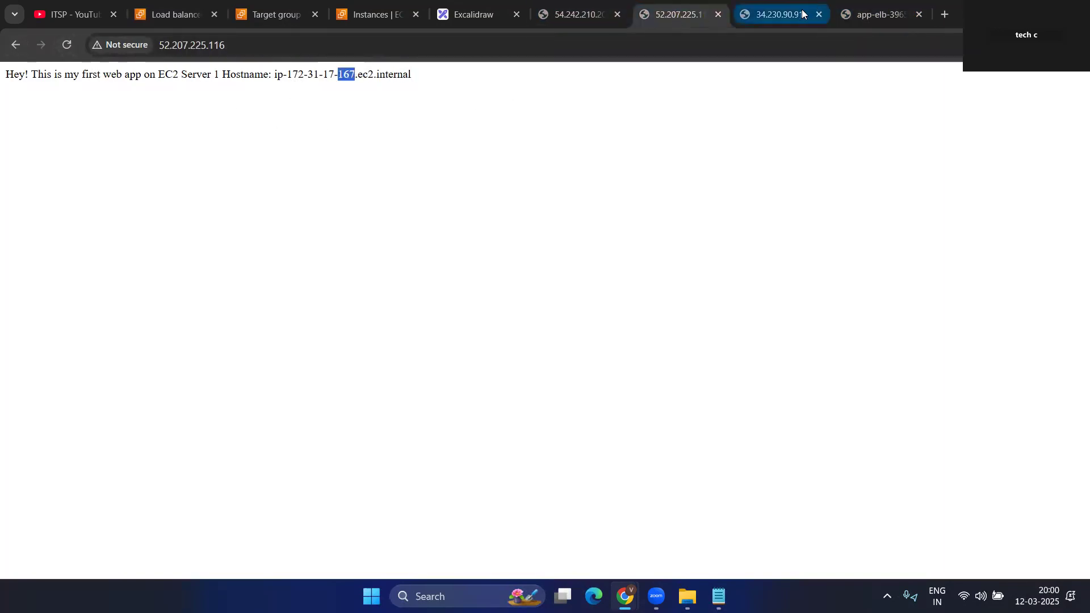
{"action": "left_click", "coordinate": [802, 10]}
{"action": "left_click", "coordinate": [576, 15]}
{"action": "left_click", "coordinate": [643, 9]}
- Reload the load balancer address repeatedly to watch the answering hostname alternate
{"action": "left_click", "coordinate": [874, 14]}
{"action": "left_click_drag", "start_coordinate": [379, 45], "coordinate": [162, 42]}
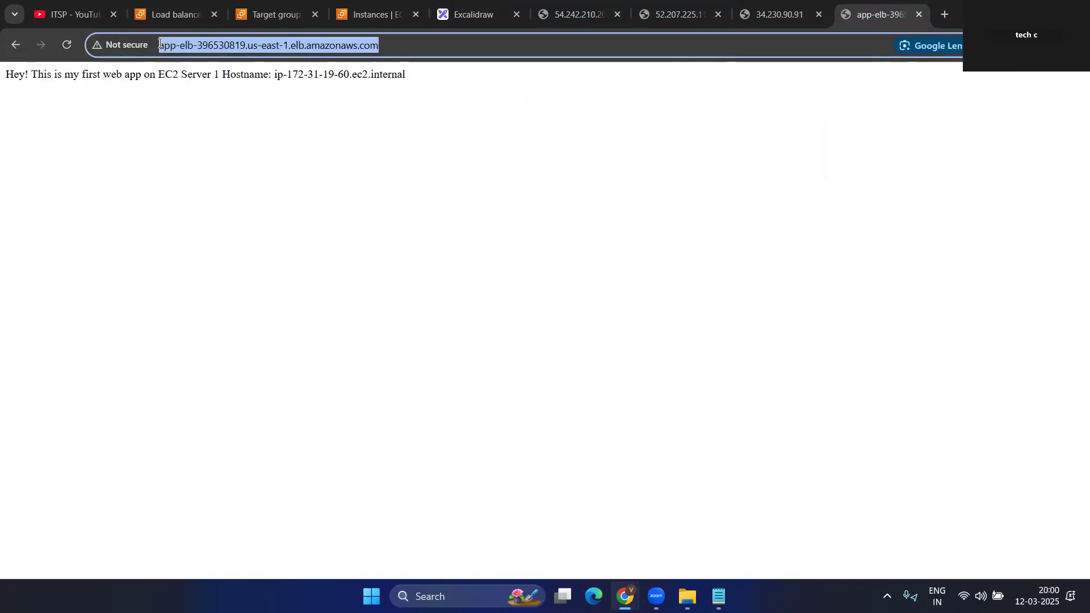
{"action": "left_click", "coordinate": [414, 50]}
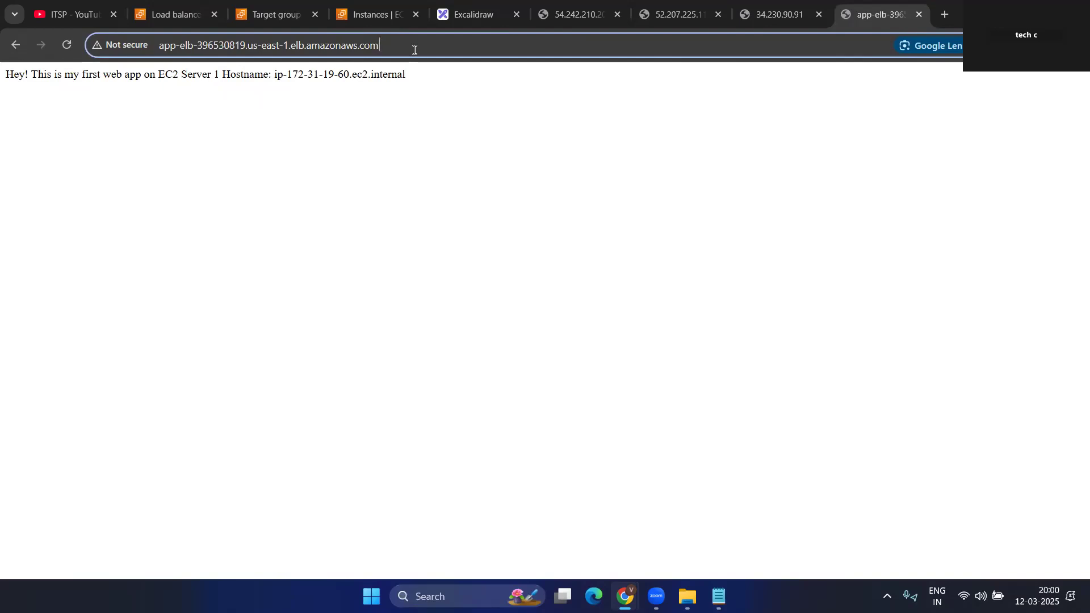
{"action": "left_click", "coordinate": [68, 44]}
{"action": "left_click", "coordinate": [68, 45]}
{"action": "left_click", "coordinate": [68, 44]}
{"action": "left_click", "coordinate": [68, 45]}
{"action": "left_click", "coordinate": [68, 44]}
{"action": "left_click", "coordinate": [68, 45]}
{"action": "left_click", "coordinate": [69, 44]}
{"action": "left_click", "coordinate": [69, 44]}
{"action": "left_click_drag", "start_coordinate": [287, 74], "coordinate": [357, 73]}
{"action": "left_click", "coordinate": [67, 45]}
{"action": "left_click", "coordinate": [67, 46]}
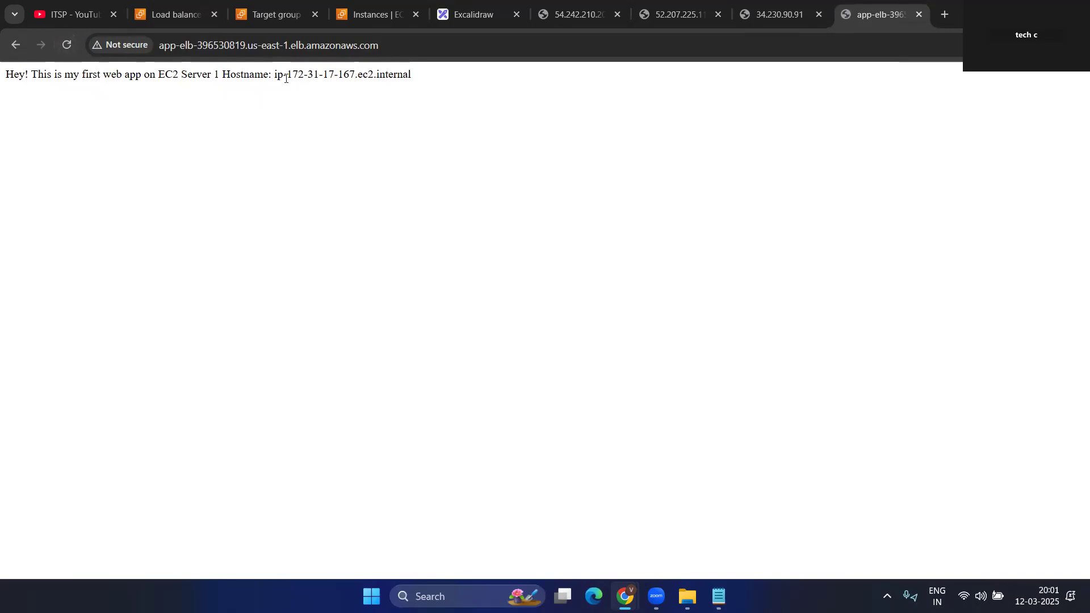
{"action": "left_click_drag", "start_coordinate": [287, 74], "coordinate": [373, 75]}
- Review the three server pages, EC2 instances and app-tg, then return to the app-elb page
{"action": "left_click", "coordinate": [761, 6]}
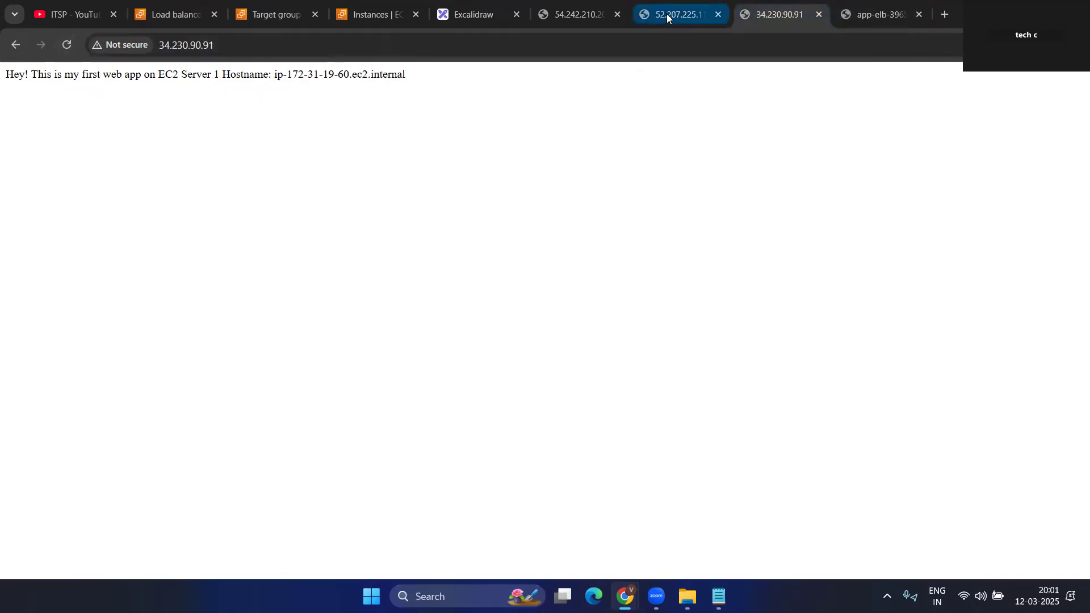
{"action": "left_click", "coordinate": [667, 14]}
{"action": "left_click", "coordinate": [567, 15]}
{"action": "left_click", "coordinate": [363, 14]}
{"action": "left_click", "coordinate": [277, 14]}
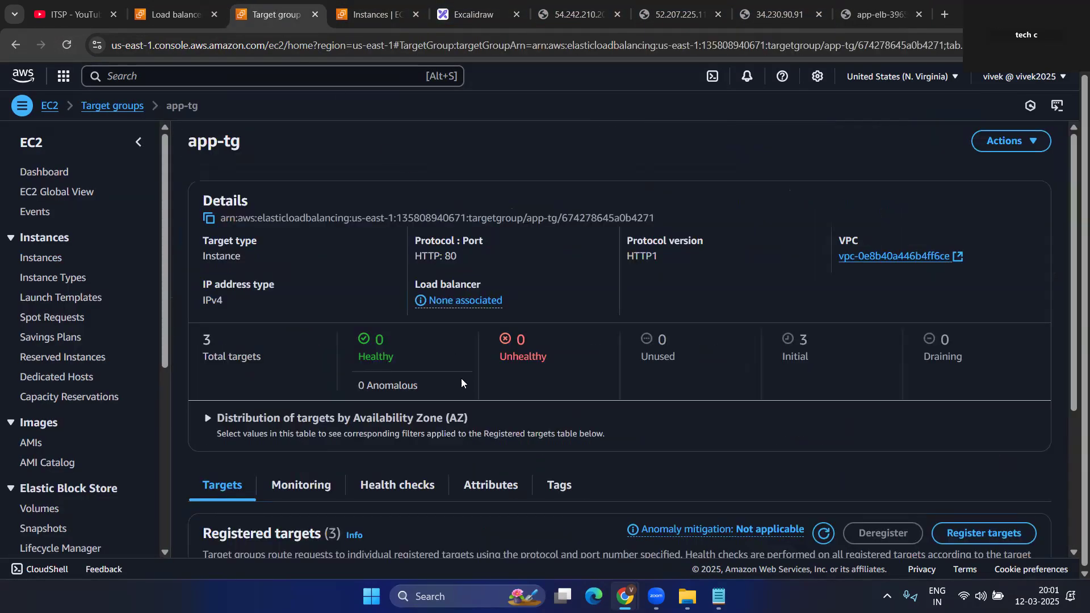
{"action": "scroll", "coordinate": [461, 378], "scroll_direction": "down", "scroll_amount": 3}
{"action": "scroll", "coordinate": [475, 395], "scroll_direction": "up", "scroll_amount": 4}
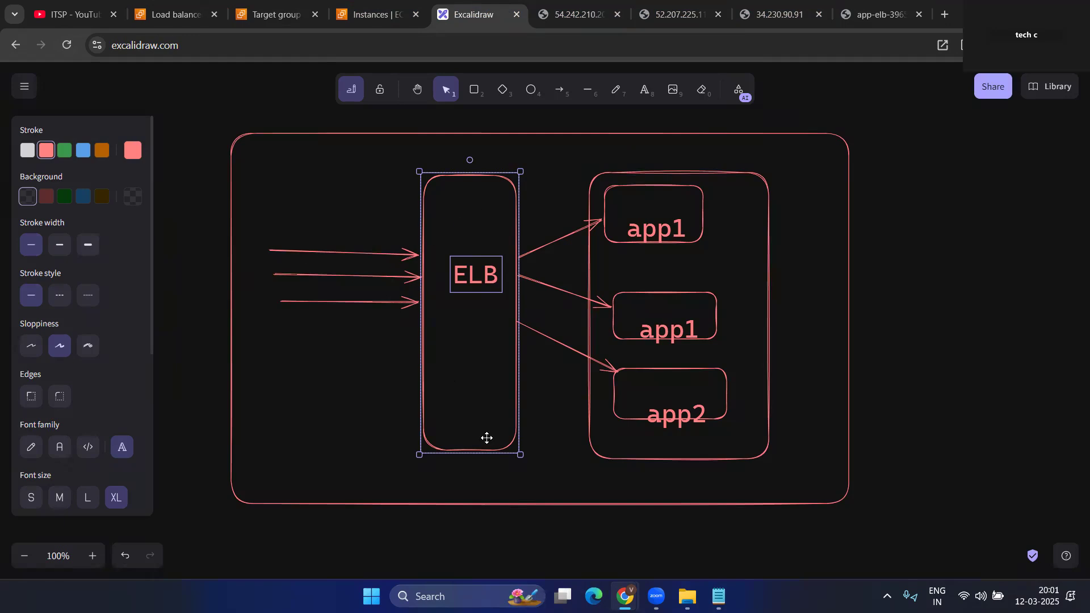
{"action": "left_click", "coordinate": [877, 14]}
{"action": "left_click_drag", "start_coordinate": [377, 49], "coordinate": [165, 44]}
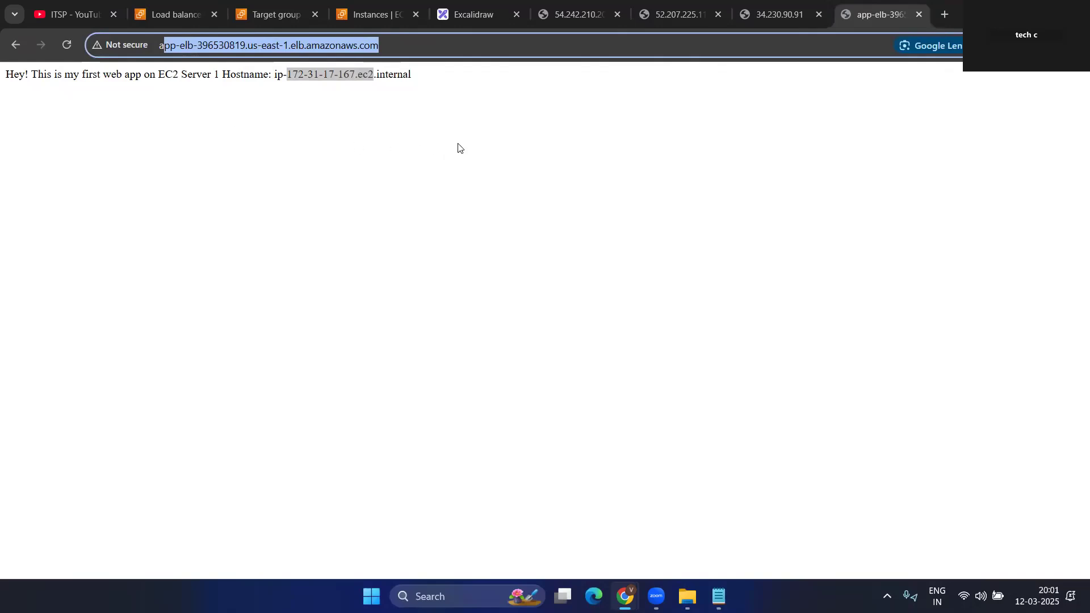
{"action": "left_click", "coordinate": [453, 47]}
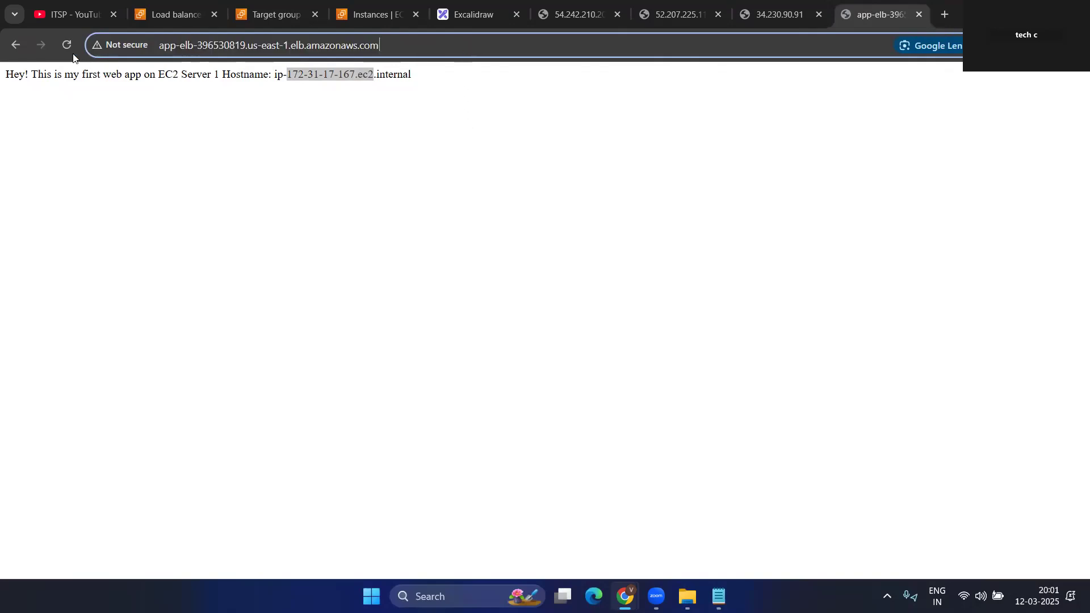
{"action": "left_click", "coordinate": [65, 45]}
{"action": "left_click", "coordinate": [64, 44]}
{"action": "left_click", "coordinate": [64, 43]}
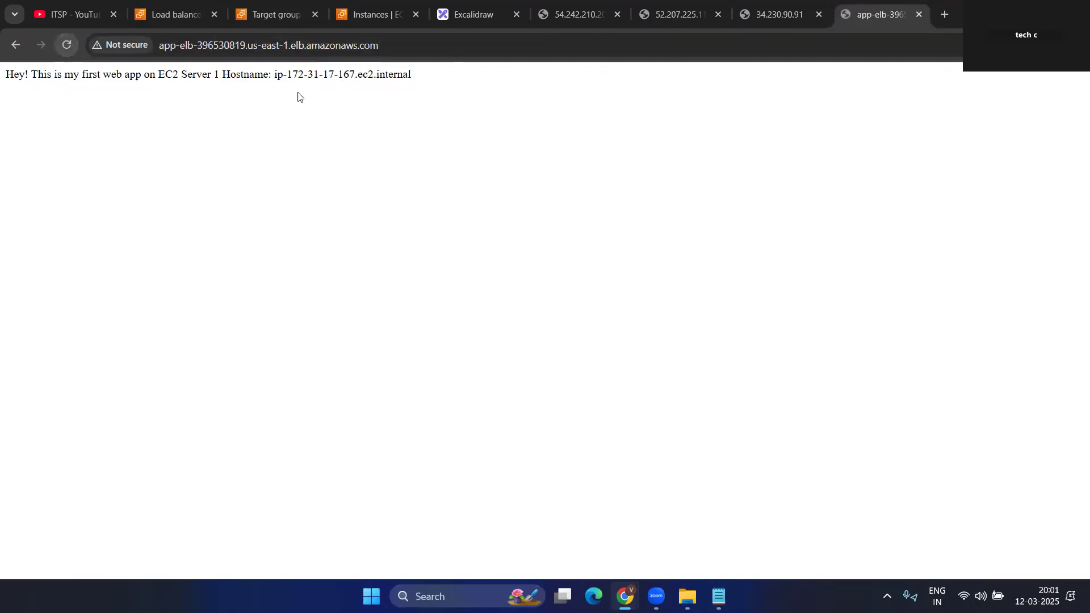
{"action": "left_click_drag", "start_coordinate": [289, 76], "coordinate": [7, 74]}
{"action": "left_click", "coordinate": [448, 85]}
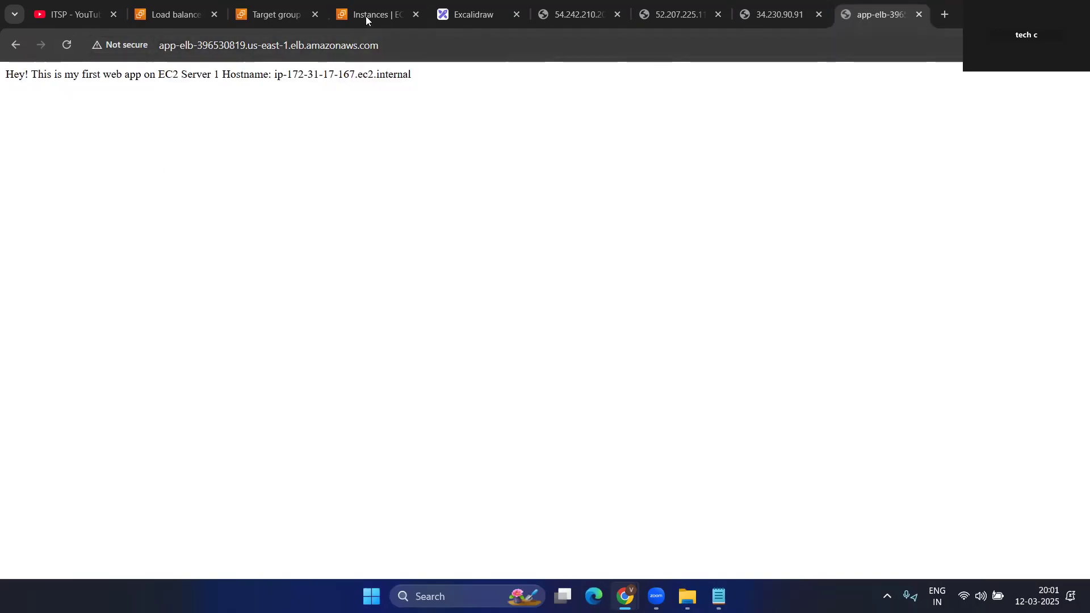
- Glance at the instances, app-tg, app-elb and ELB diagram, then reload to get ip-172-31-19-60
{"action": "left_click", "coordinate": [365, 16]}
{"action": "left_click", "coordinate": [282, 13]}
{"action": "left_click", "coordinate": [193, 16]}
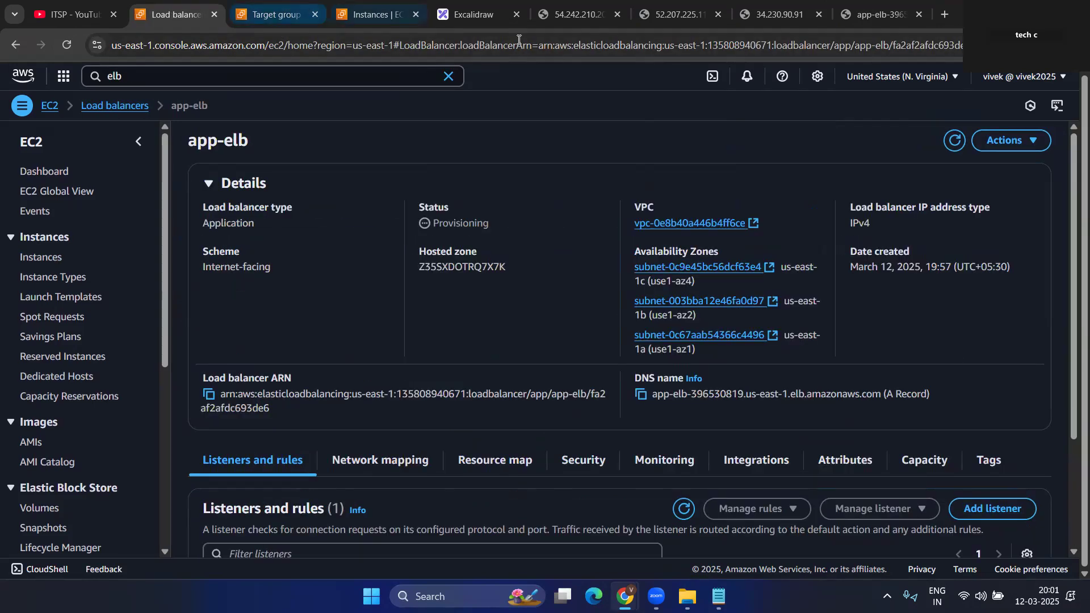
{"action": "left_click", "coordinate": [489, 8]}
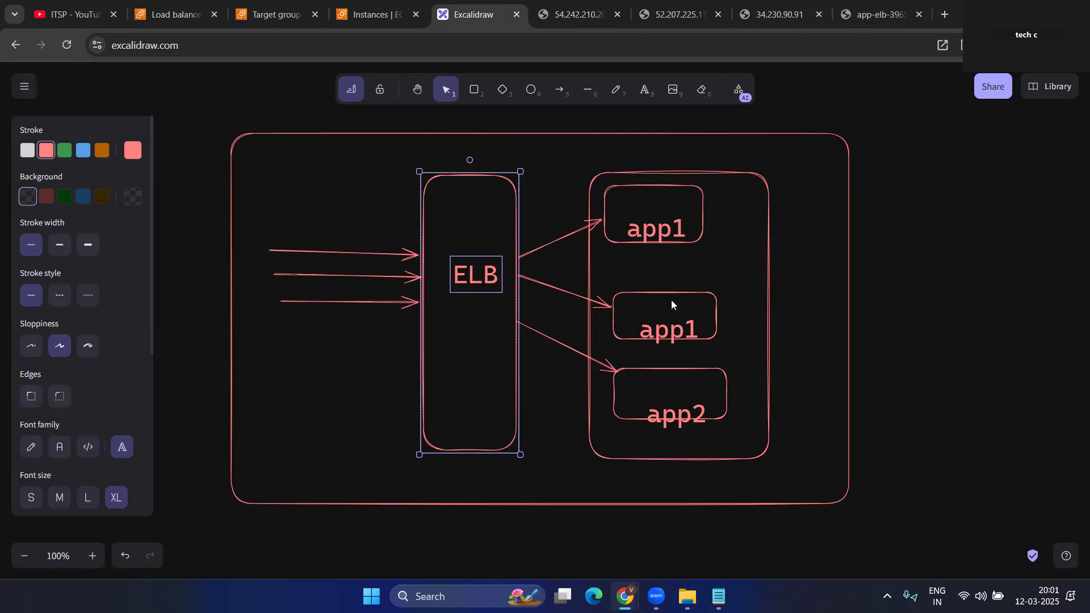
{"action": "left_click", "coordinate": [880, 15]}
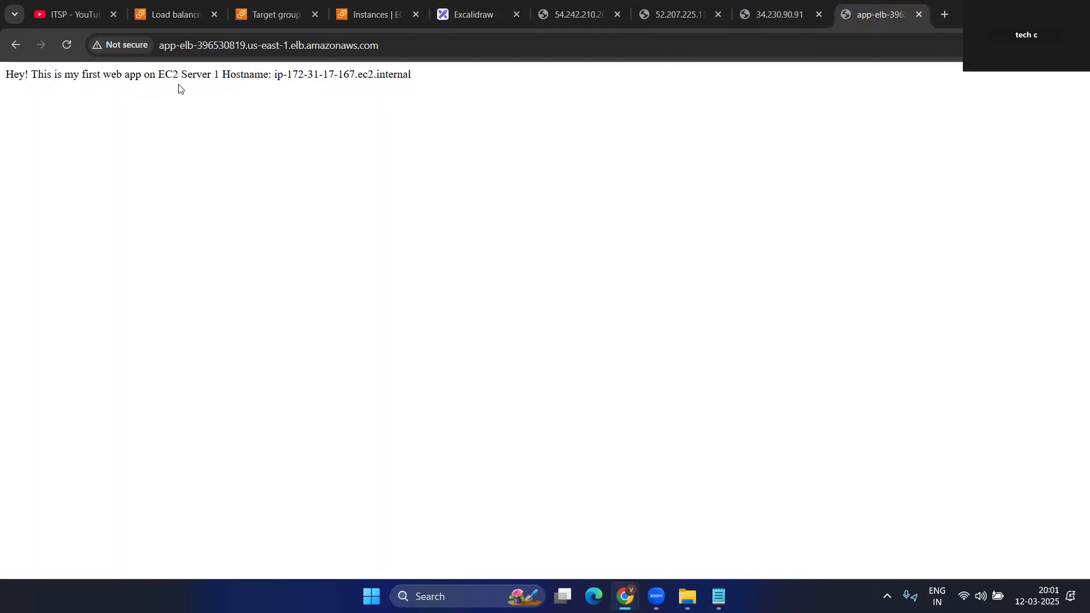
{"action": "left_click", "coordinate": [66, 45]}
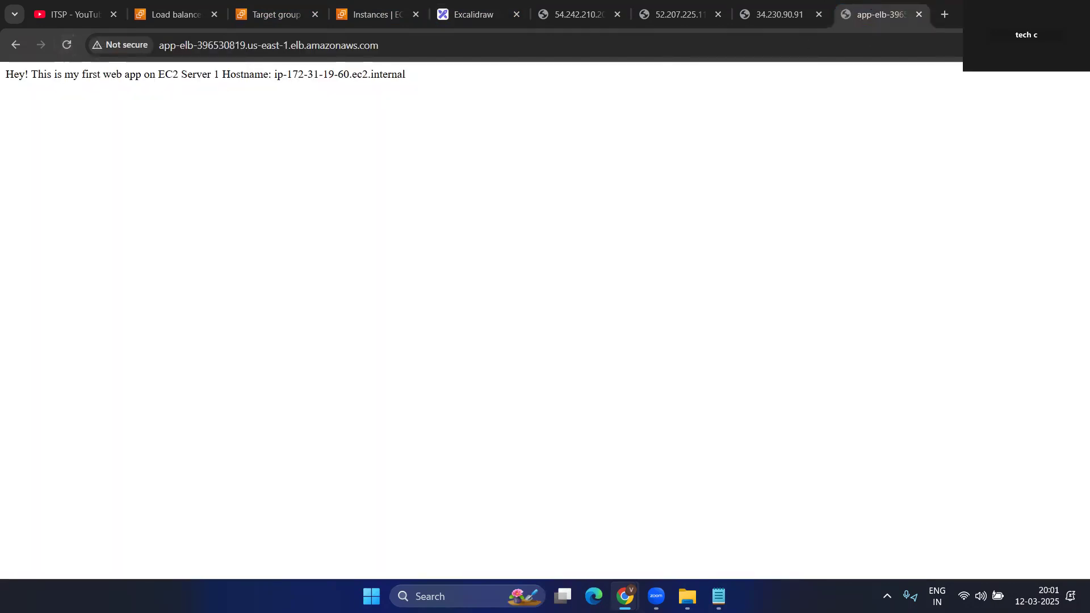